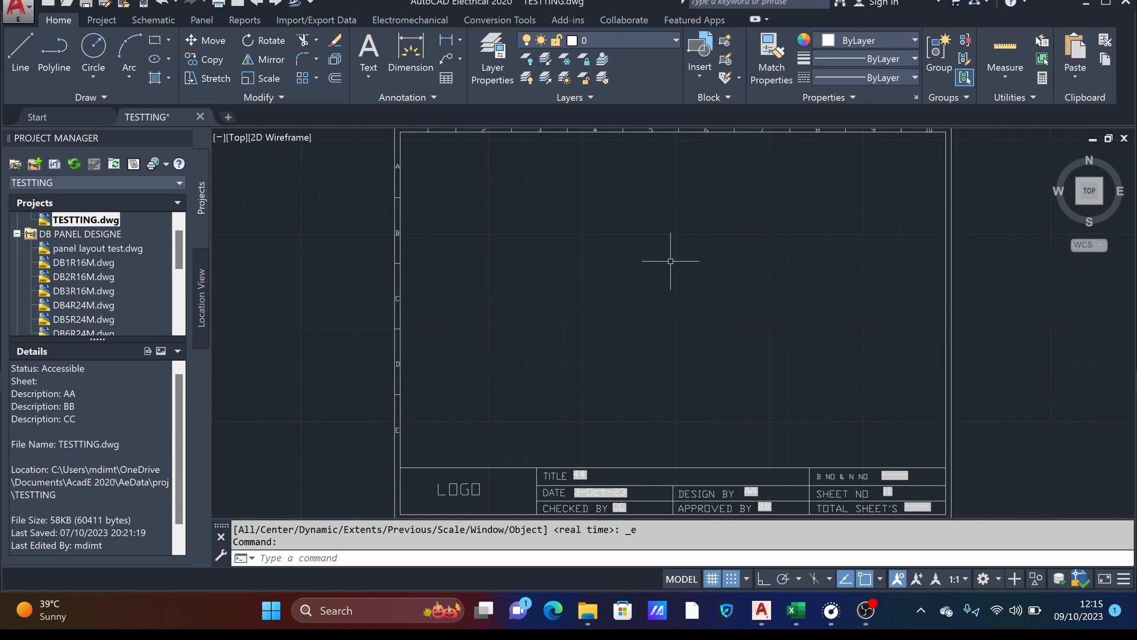
- Examine the one-pole breaker and three-pole disconnect symbols in the IEC Breakers/Disconnects library, and preview placing the two-pole circuit breaker
left_click(154, 20)
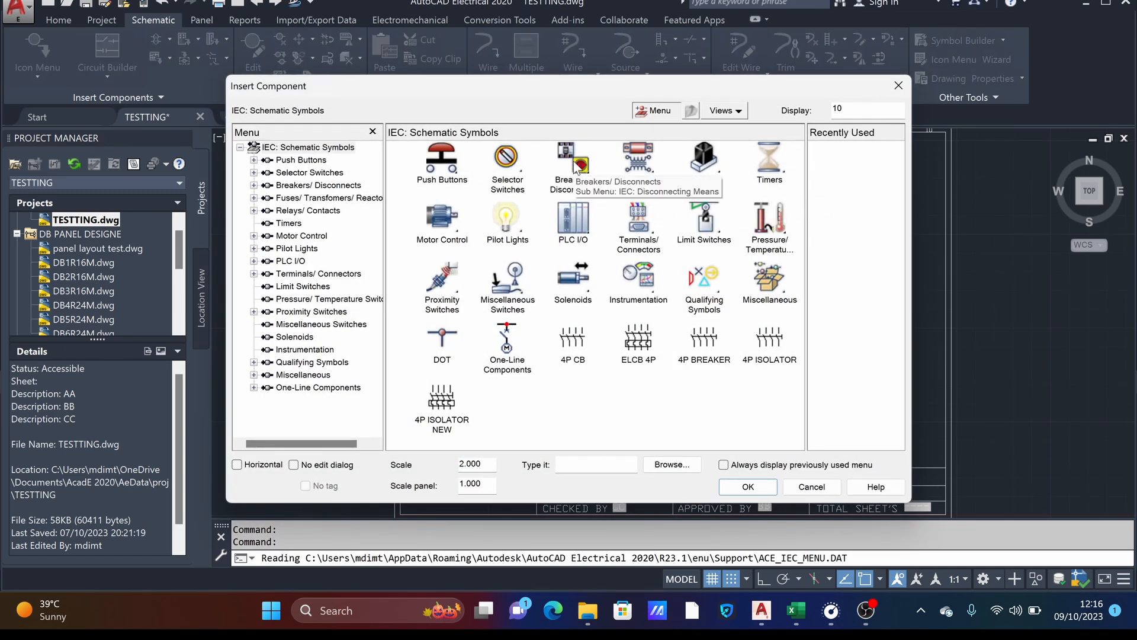
left_click(573, 166)
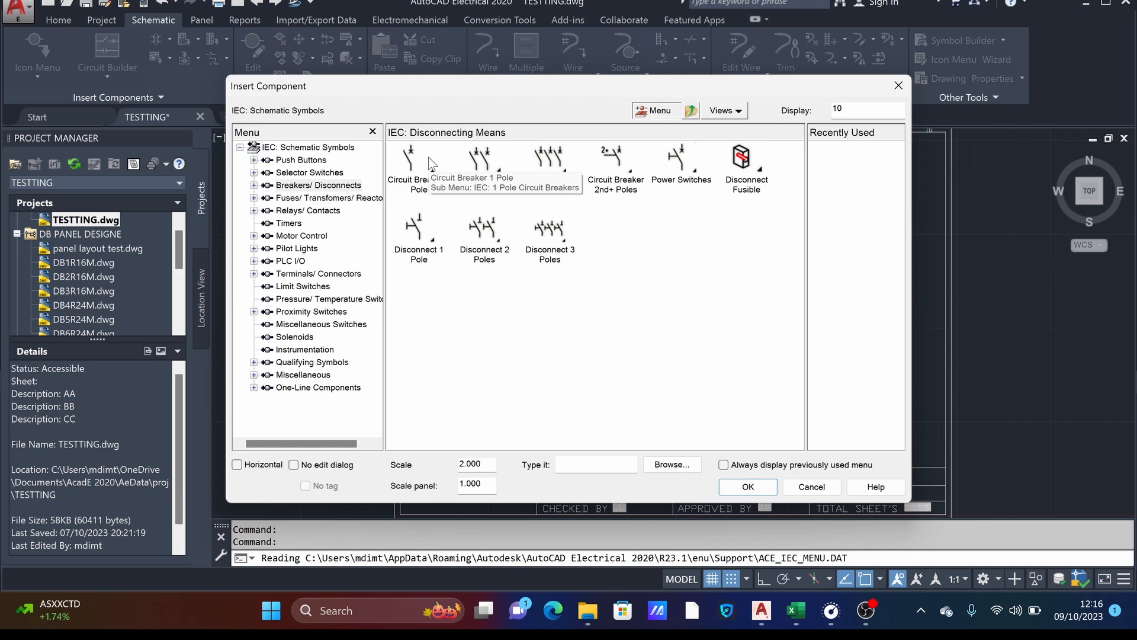
left_click(408, 163)
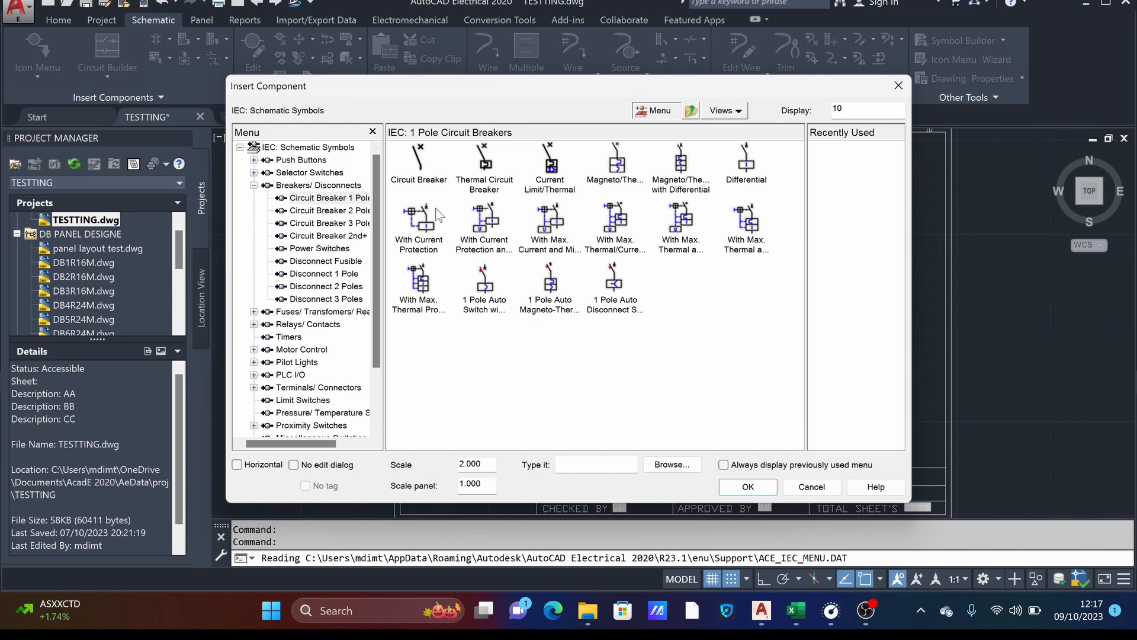
left_click(692, 111)
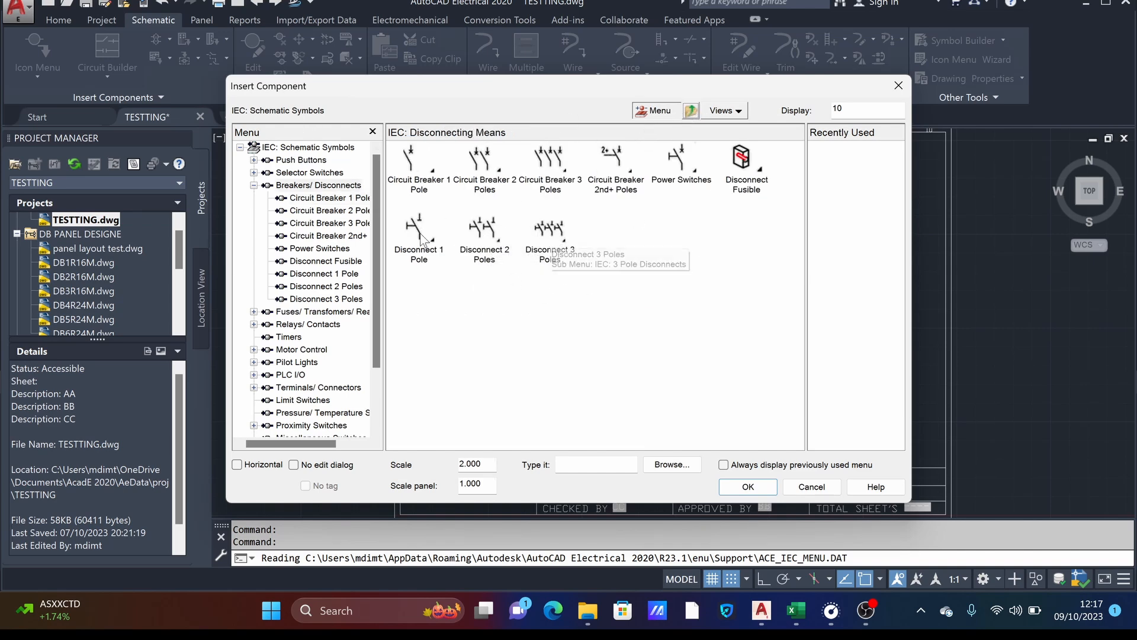
left_click(547, 233)
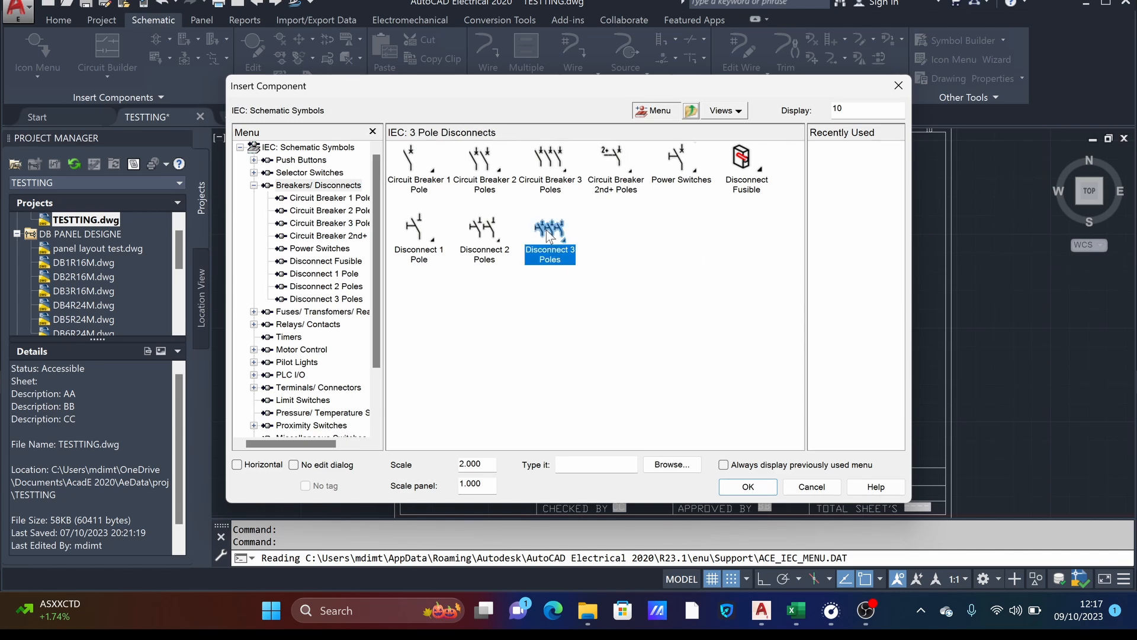
left_click(691, 110)
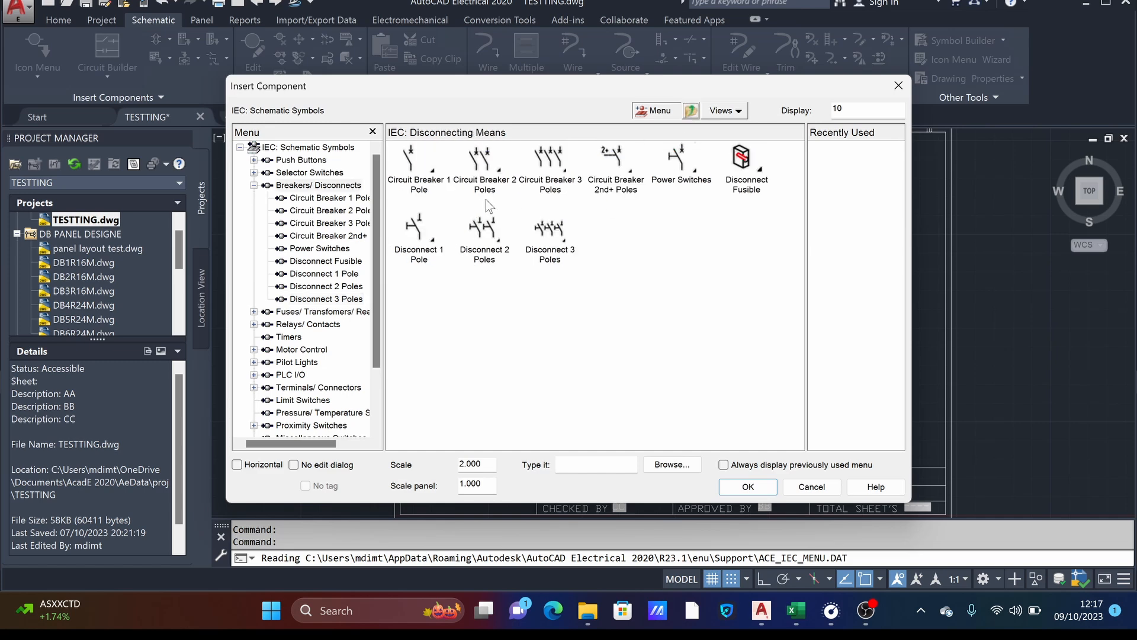
left_click(484, 165)
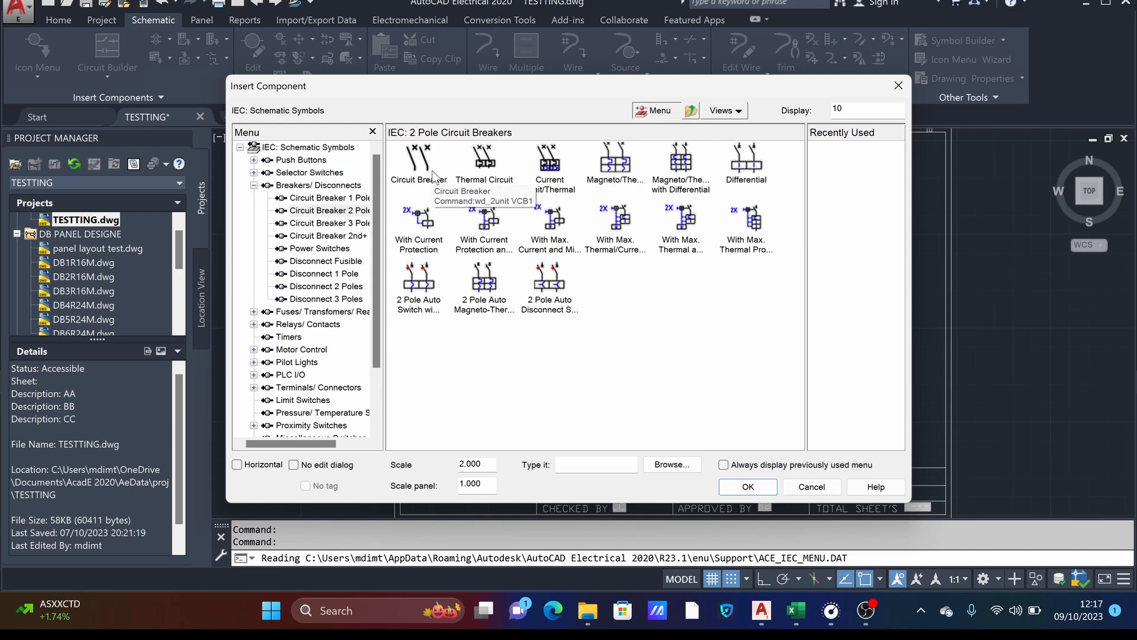
left_click(424, 168)
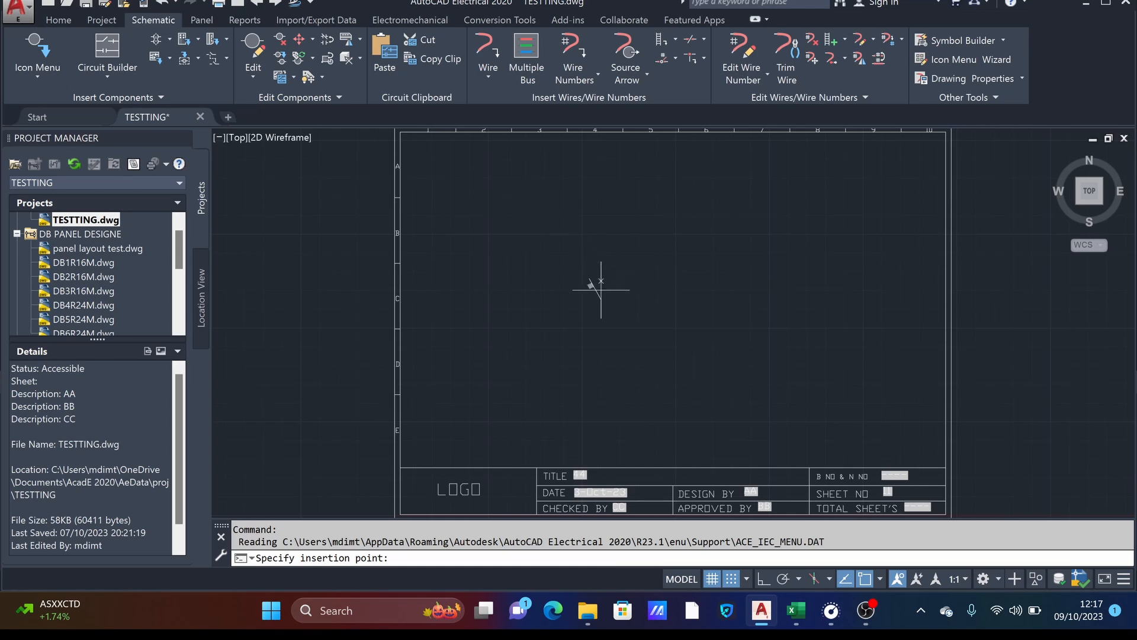
- Set the schematic component insertion scale to 1
left_click(60, 62)
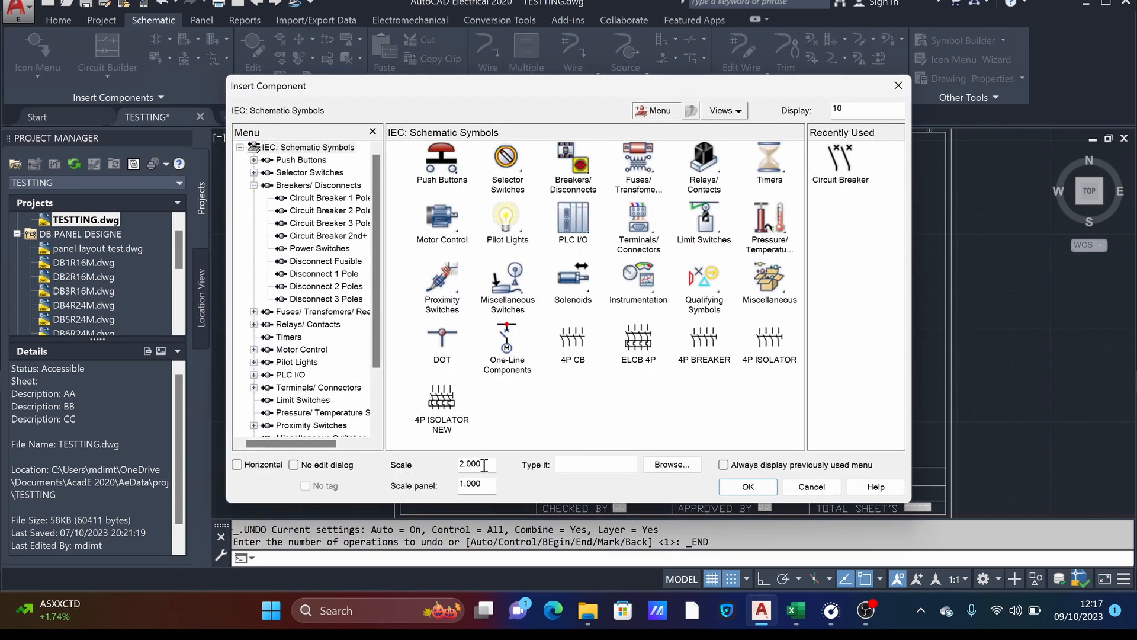
left_click_drag(484, 466, 465, 465)
type("1")
- Insert a two-pole IEC circuit breaker in empty space in row B of the sheet, building to the right and accepting the default component data
left_click(580, 165)
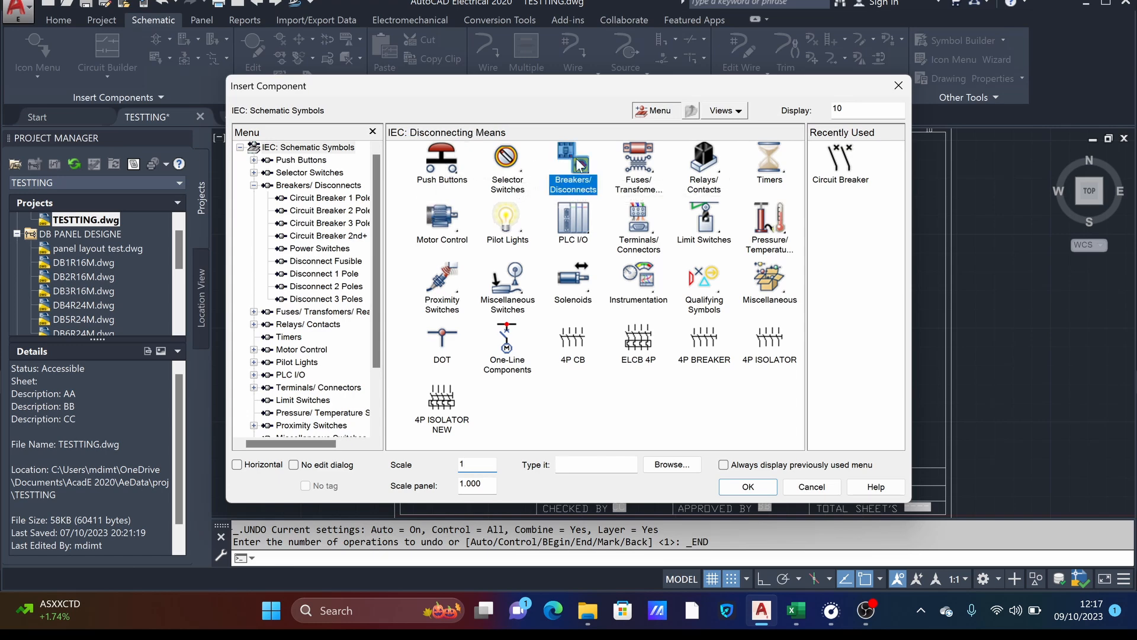
left_click(484, 160)
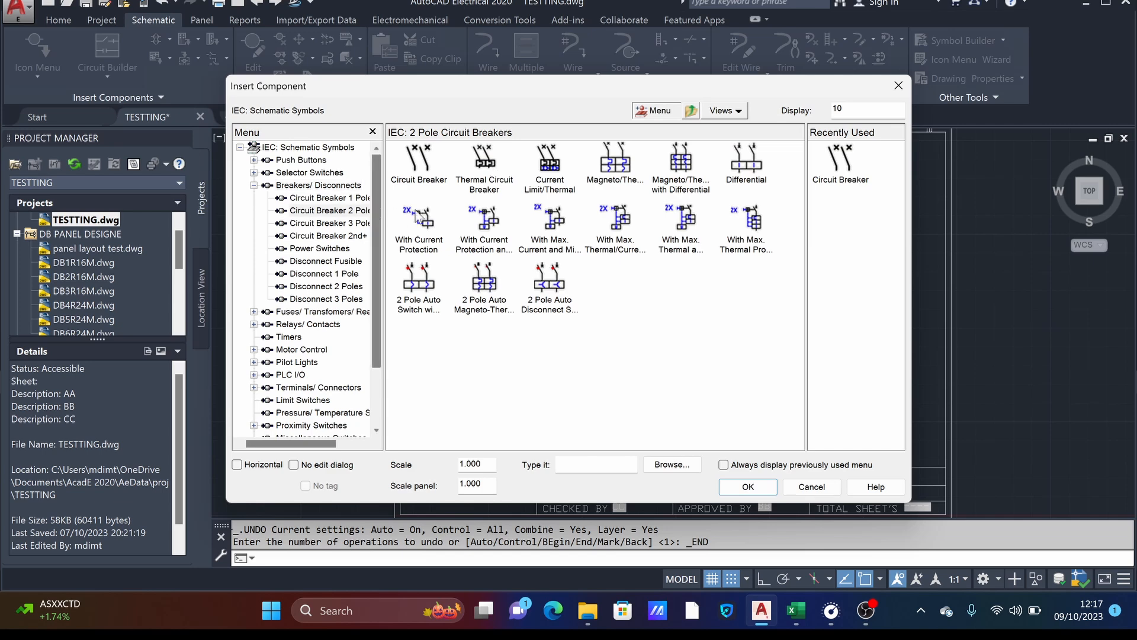
left_click(421, 163)
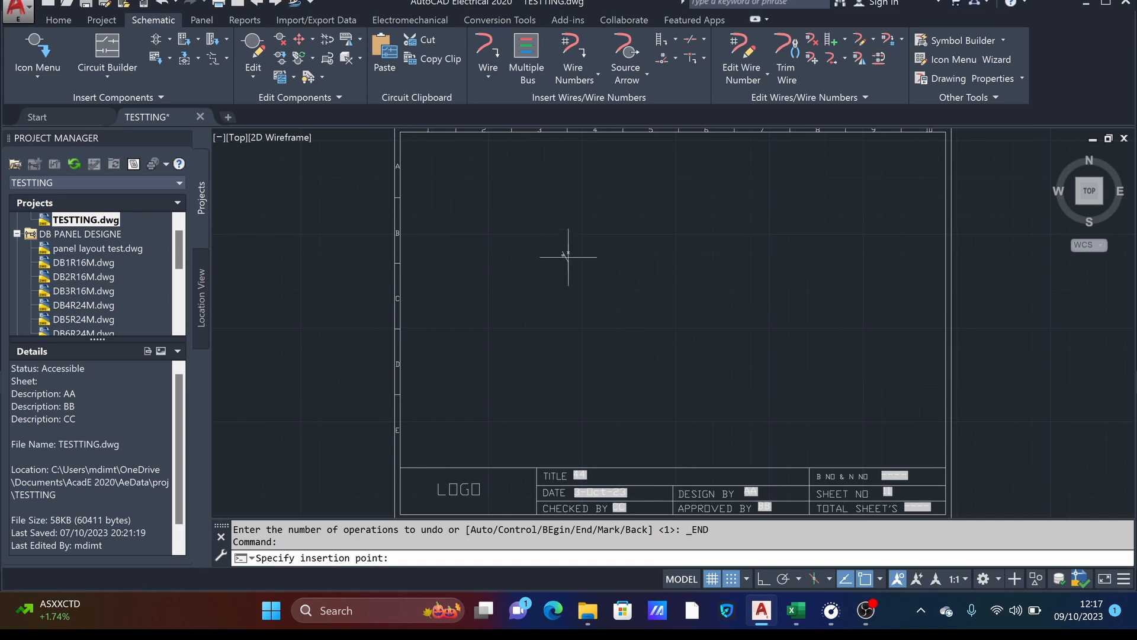
left_click(568, 253)
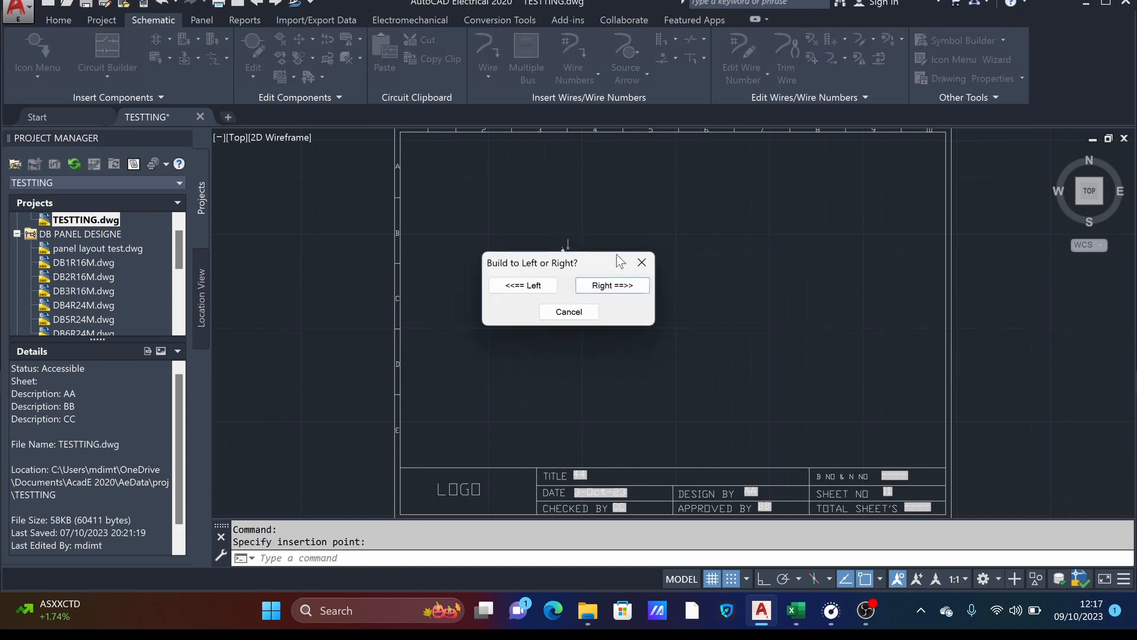
left_click(611, 287)
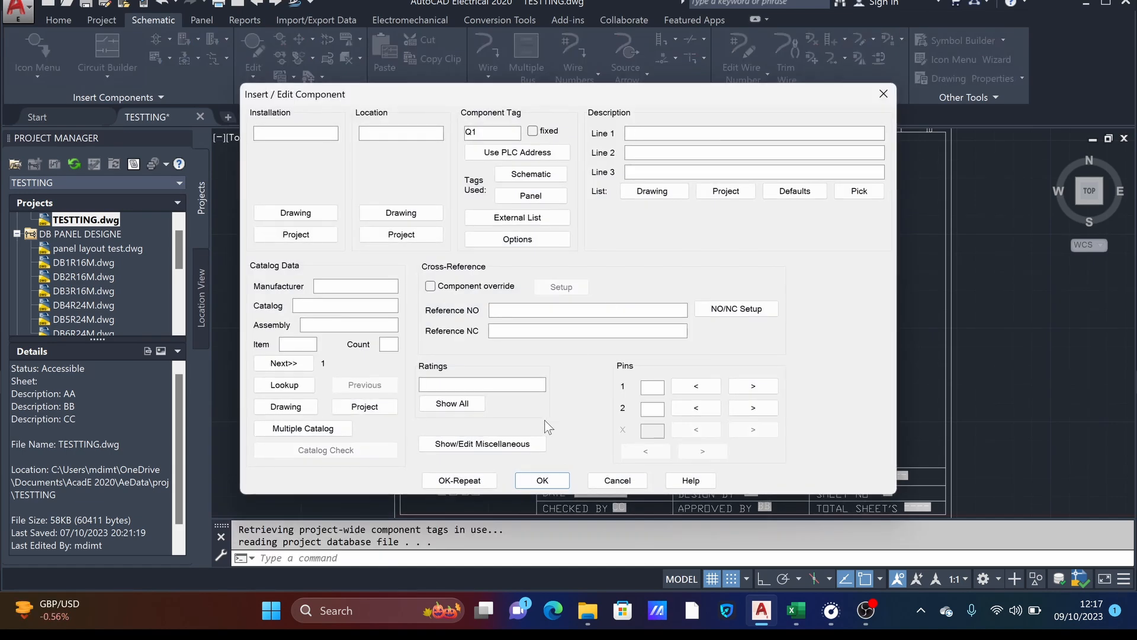
left_click(526, 484)
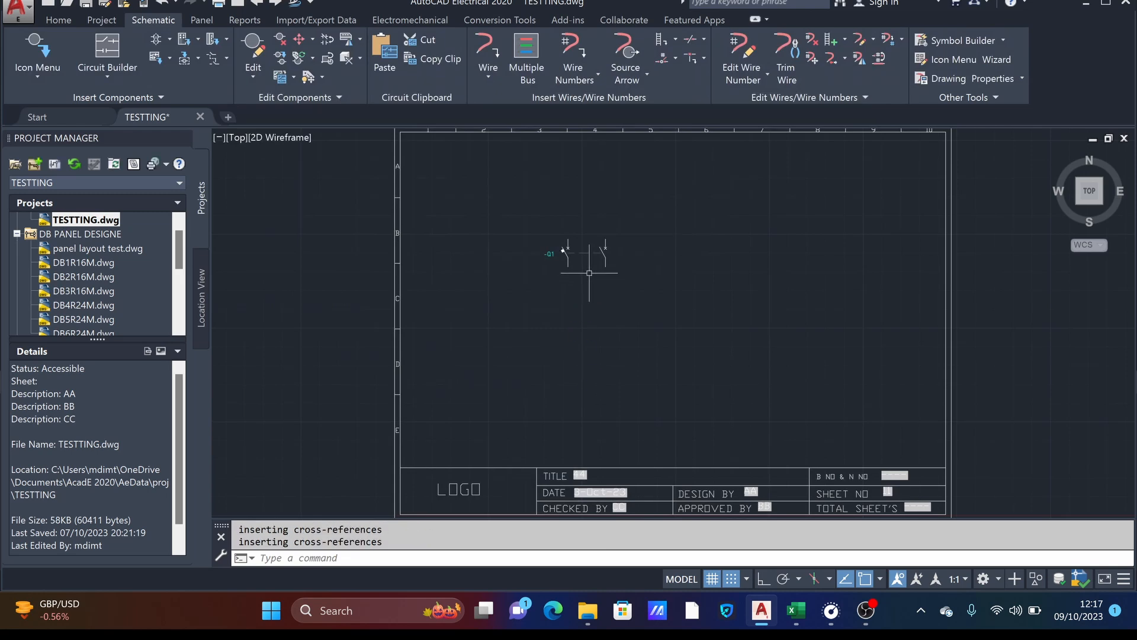
- Inspect the inserted two-pole circuit breaker up close and erase it together with its link line
scroll(579, 249, "up", 4)
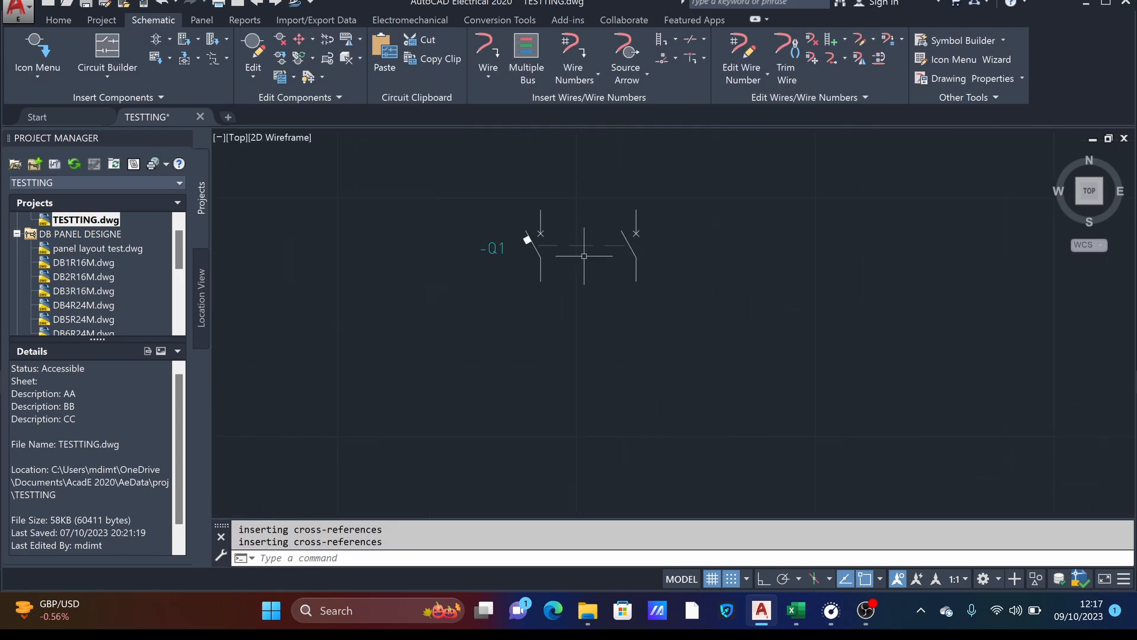
scroll(584, 256, "down", 4)
scroll(587, 254, "up", 3)
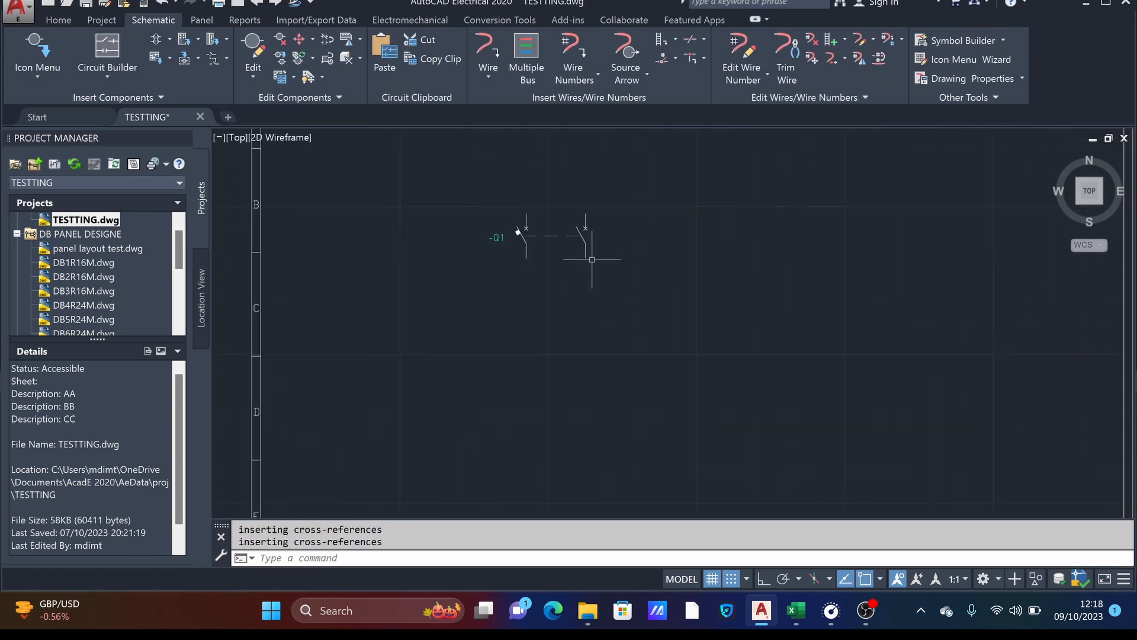
scroll(562, 246, "up", 4)
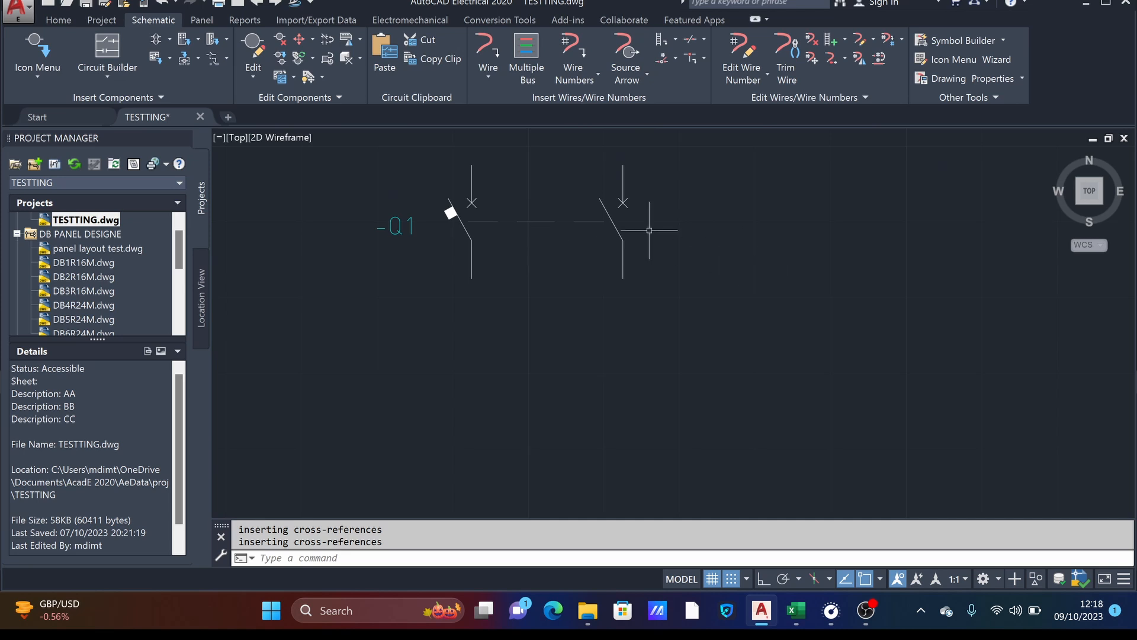
scroll(649, 230, "down", 4)
middle_click_drag(649, 230, 601, 299)
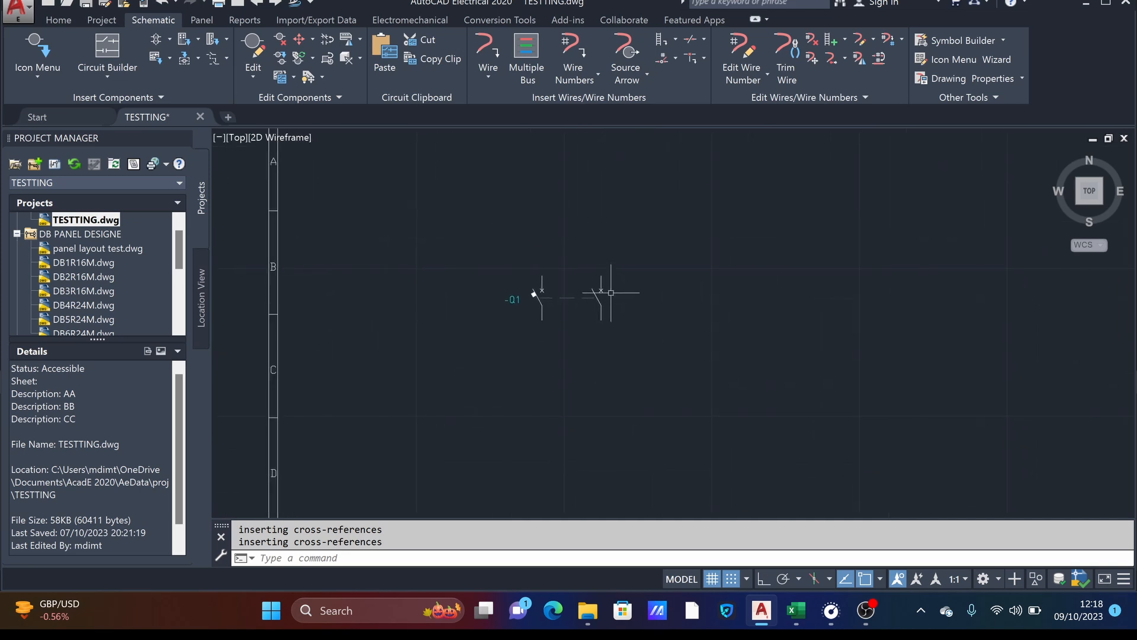
left_click(498, 239)
left_click(686, 390)
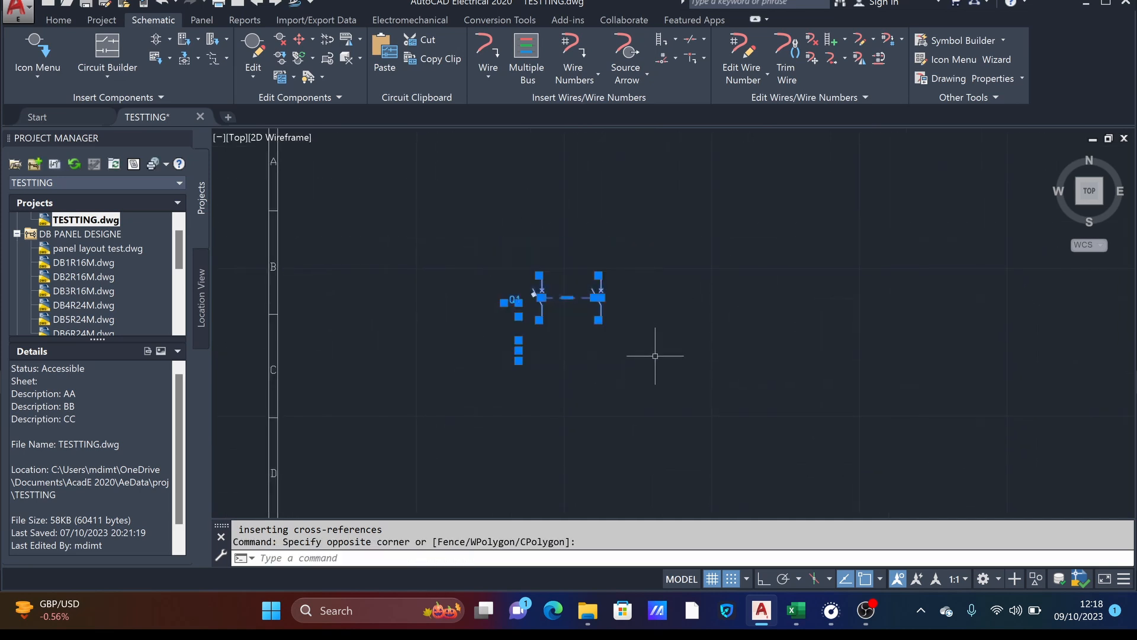
key("Delete")
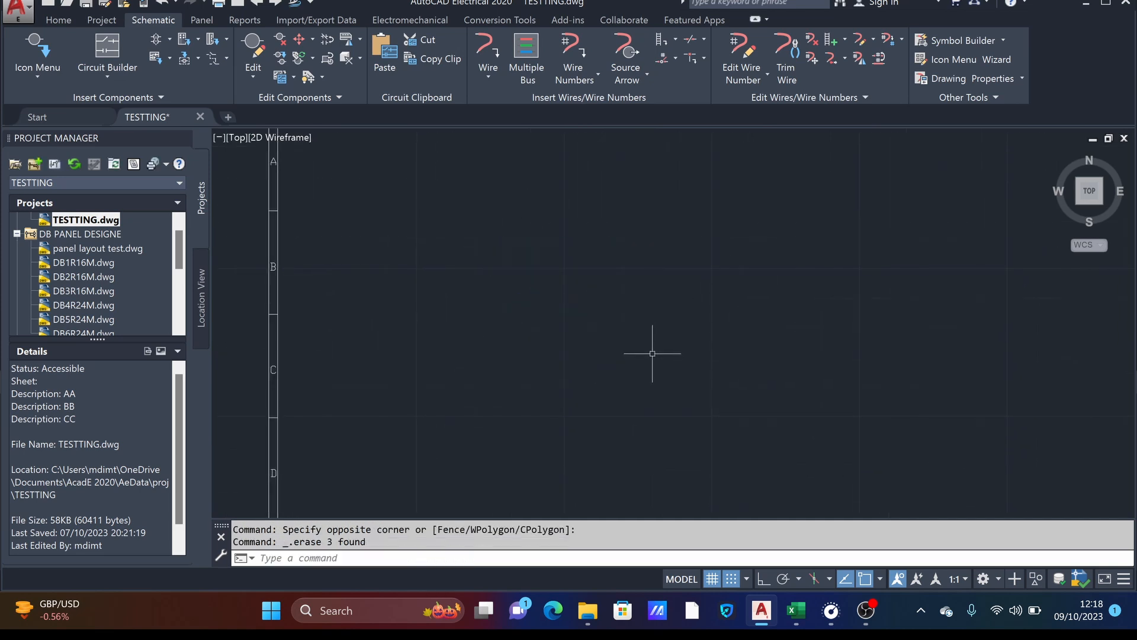
- Configure a multiple wire bus with 5 horizontal and vertical spacing, 2 wires, starting in empty space and going vertical
left_click(534, 59)
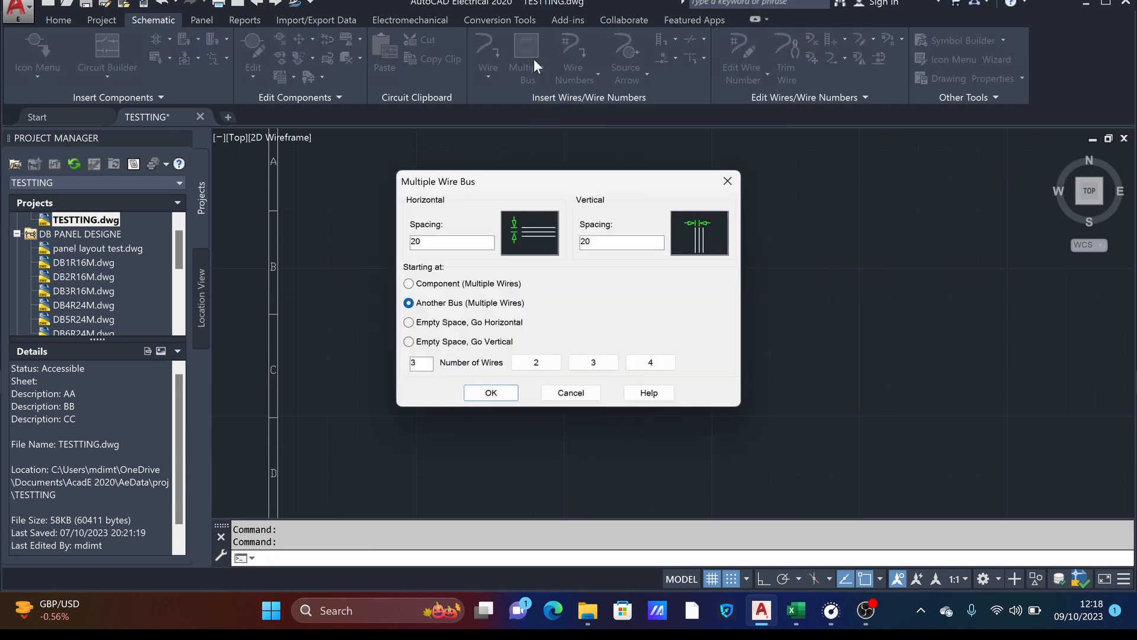
left_click_drag(607, 248, 561, 234)
type("5")
left_click_drag(422, 246, 381, 244)
type("5")
left_click(527, 363)
left_click(441, 325)
left_click(442, 344)
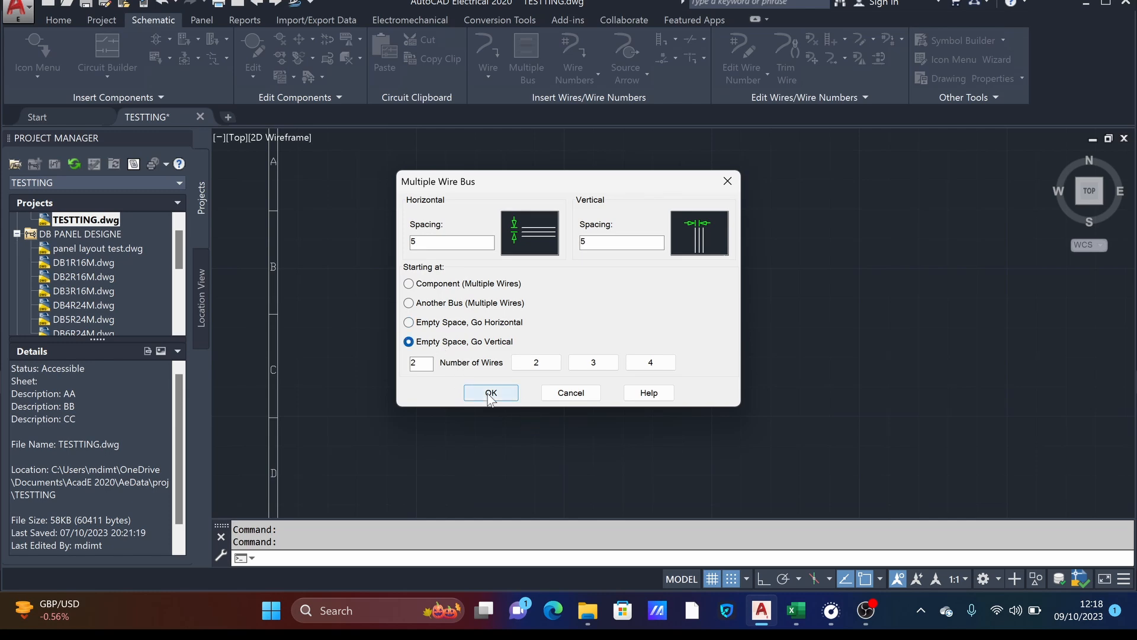
left_click(491, 393)
- Draw the two-wire vertical bus in the left part of the sheet, from row A down to the end of row C
scroll(508, 348, "down", 2)
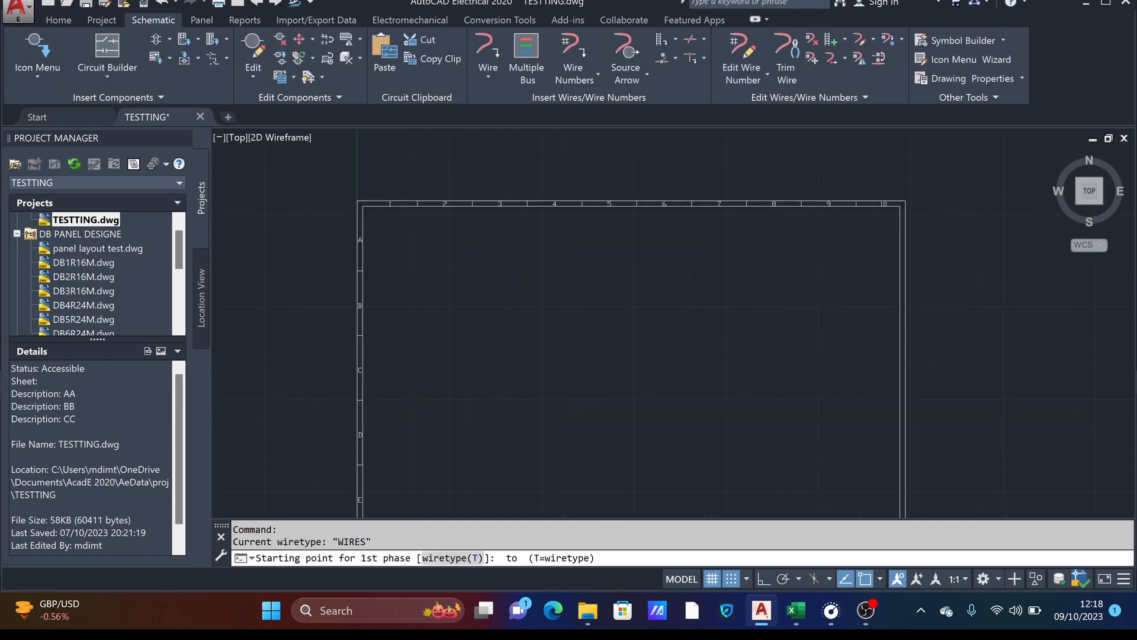
scroll(505, 371, "down", 4)
left_click(505, 327)
left_click(503, 384)
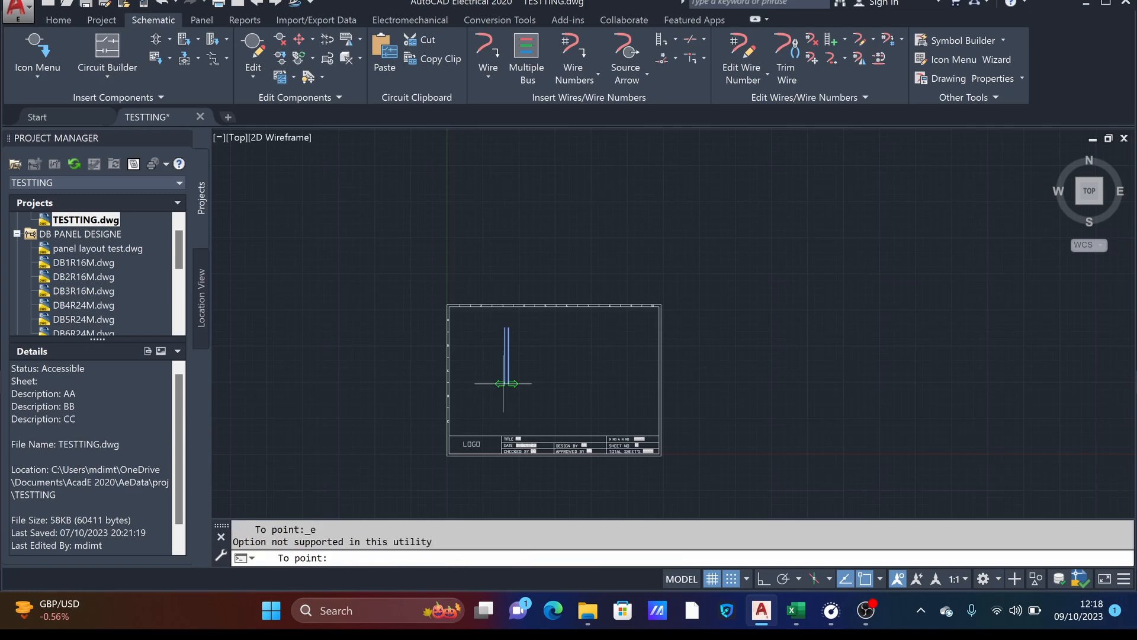
scroll(516, 379, "down", 1)
scroll(517, 373, "up", 2)
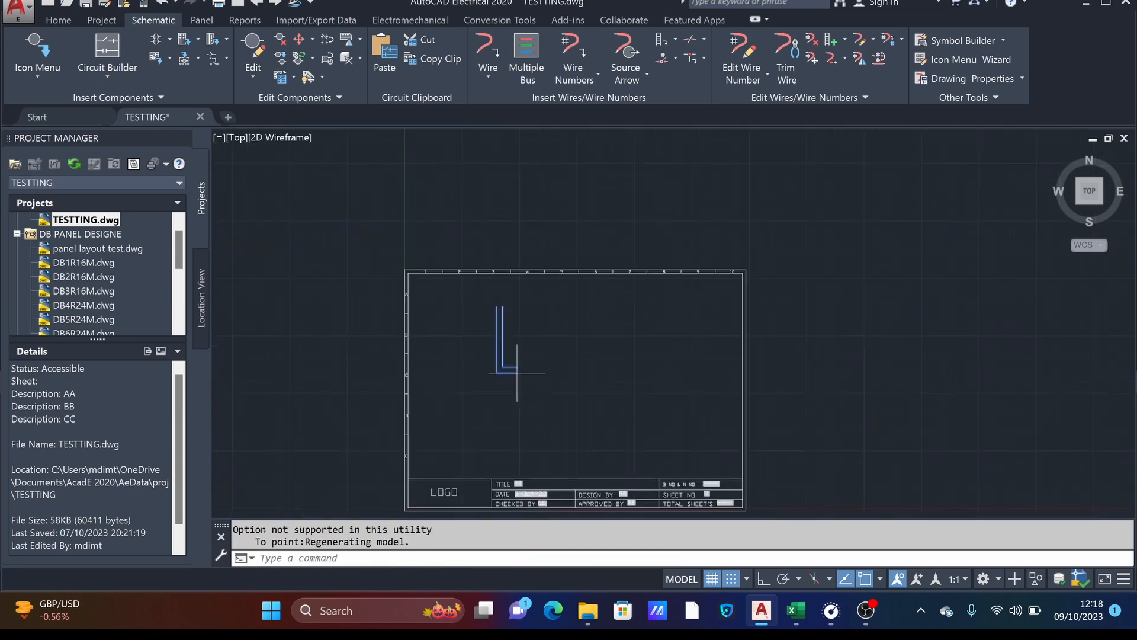
middle_click_drag(509, 362, 499, 265)
key("Escape")
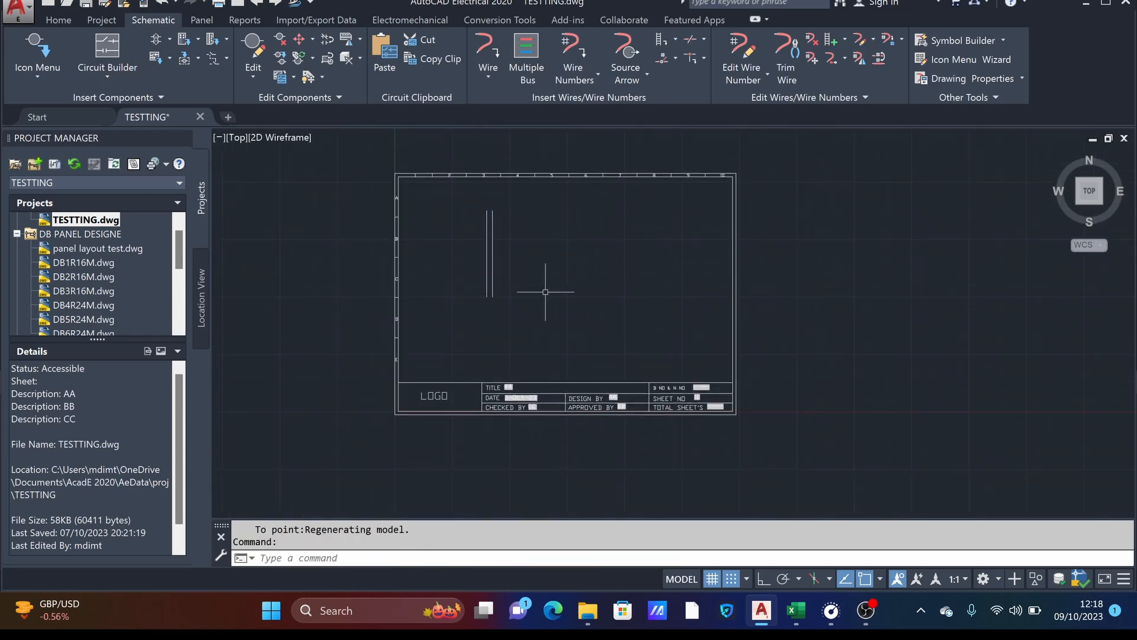
- Insert a two-pole IEC circuit breaker on the vertical bus in row B, building to the right and accepting the default component data
scroll(475, 213, "up", 4)
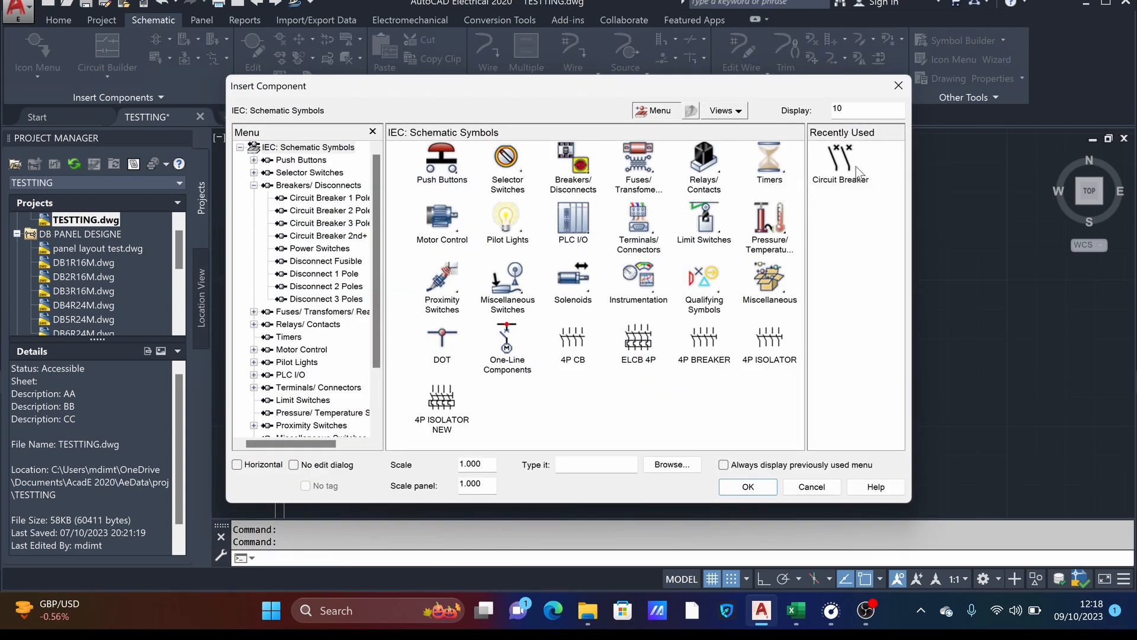
left_click(574, 166)
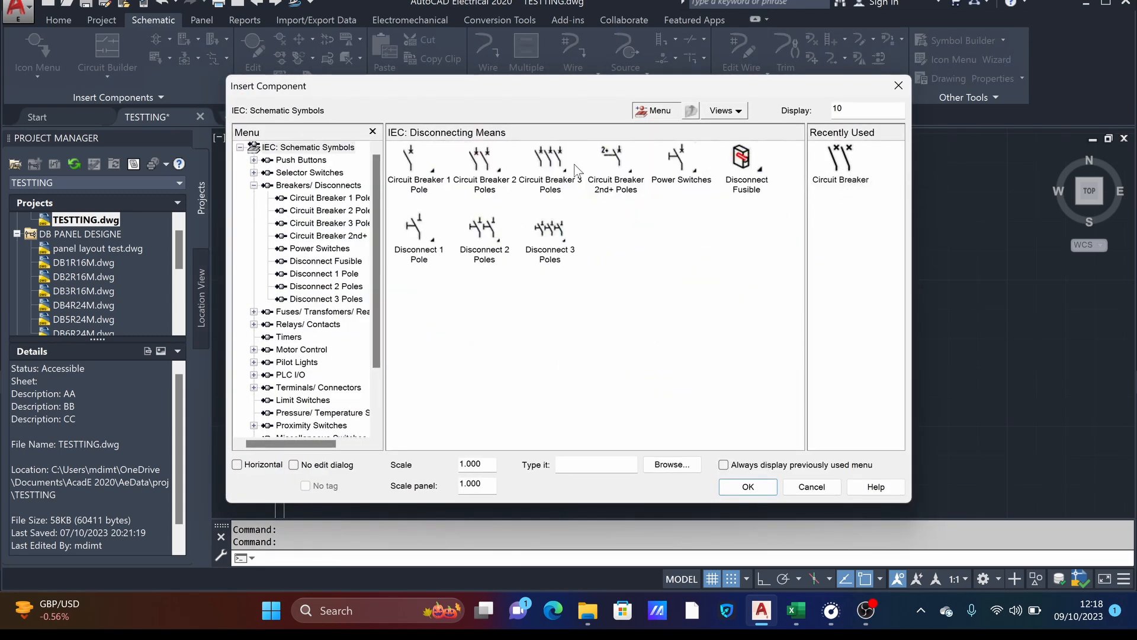
left_click(489, 169)
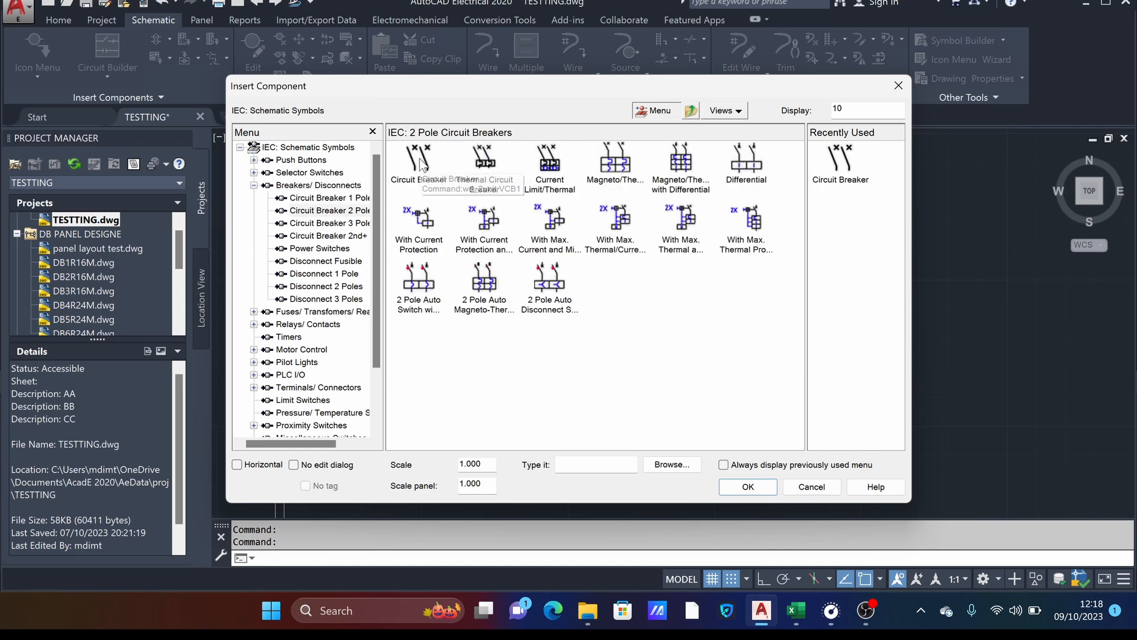
left_click(419, 159)
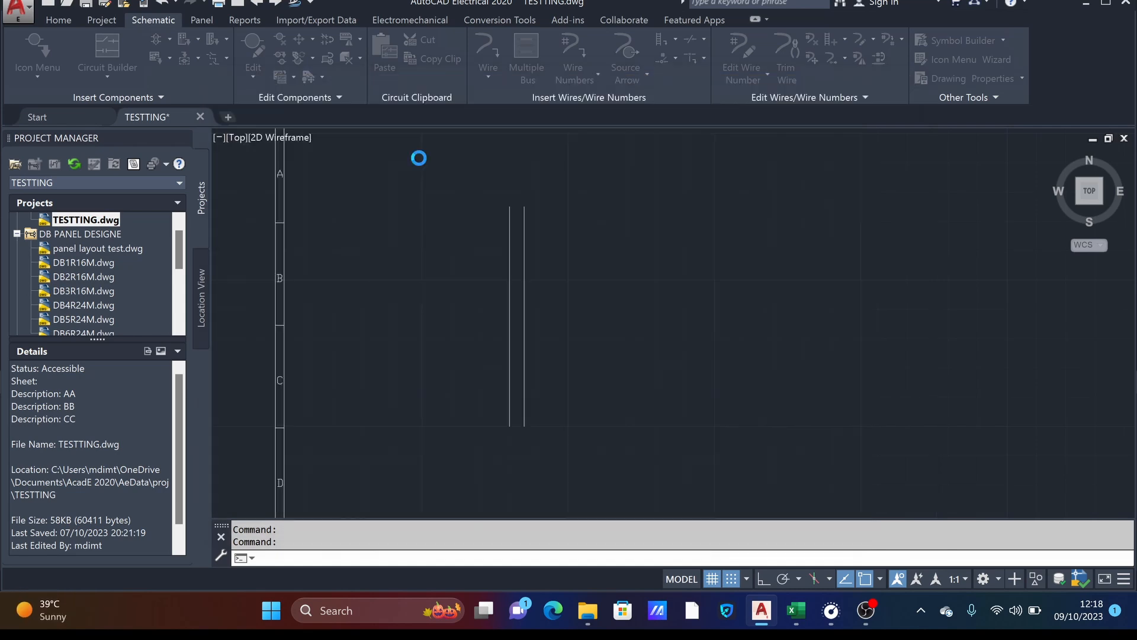
left_click(509, 285)
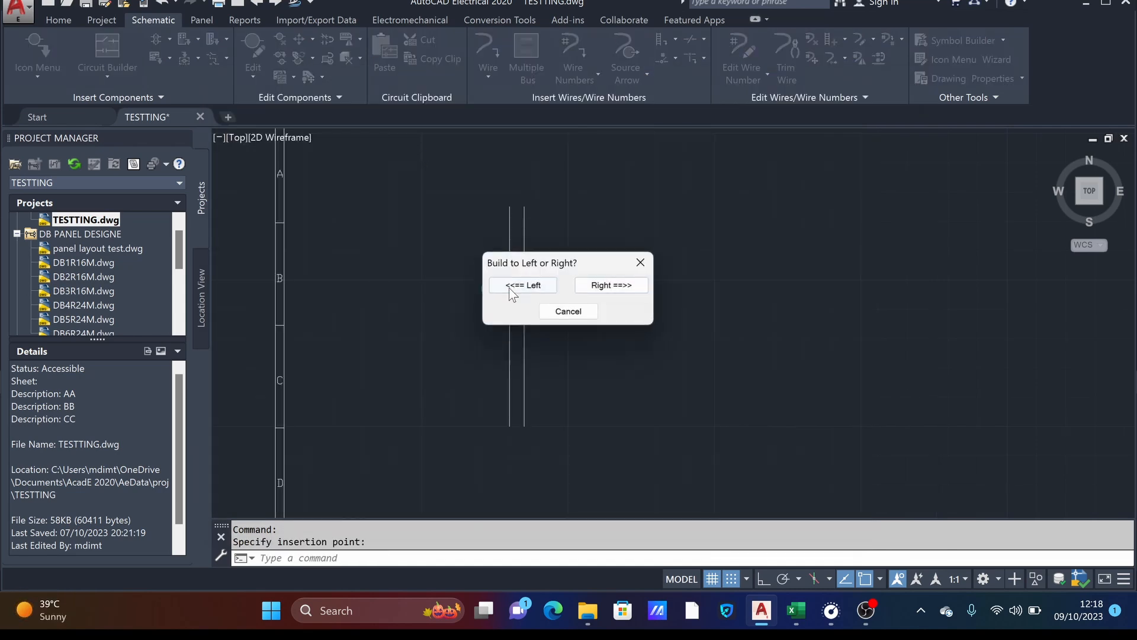
left_click(599, 287)
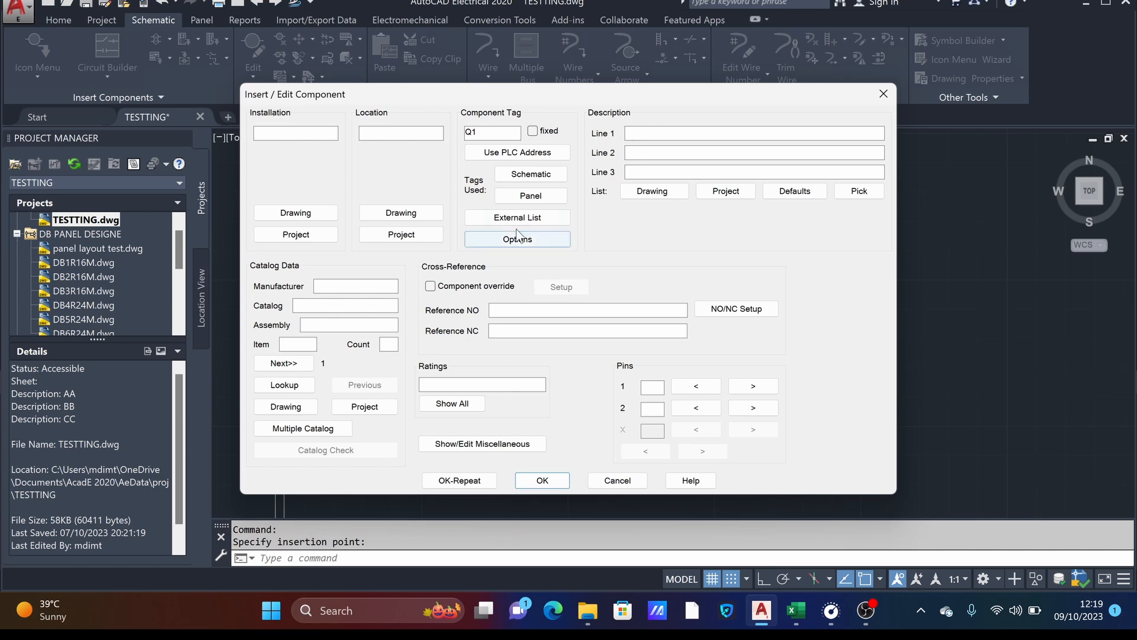
left_click(542, 481)
- Draw a line over the second pole's upper terminal, from its contact cross up to the end of the terminal
scroll(509, 299, "up", 6)
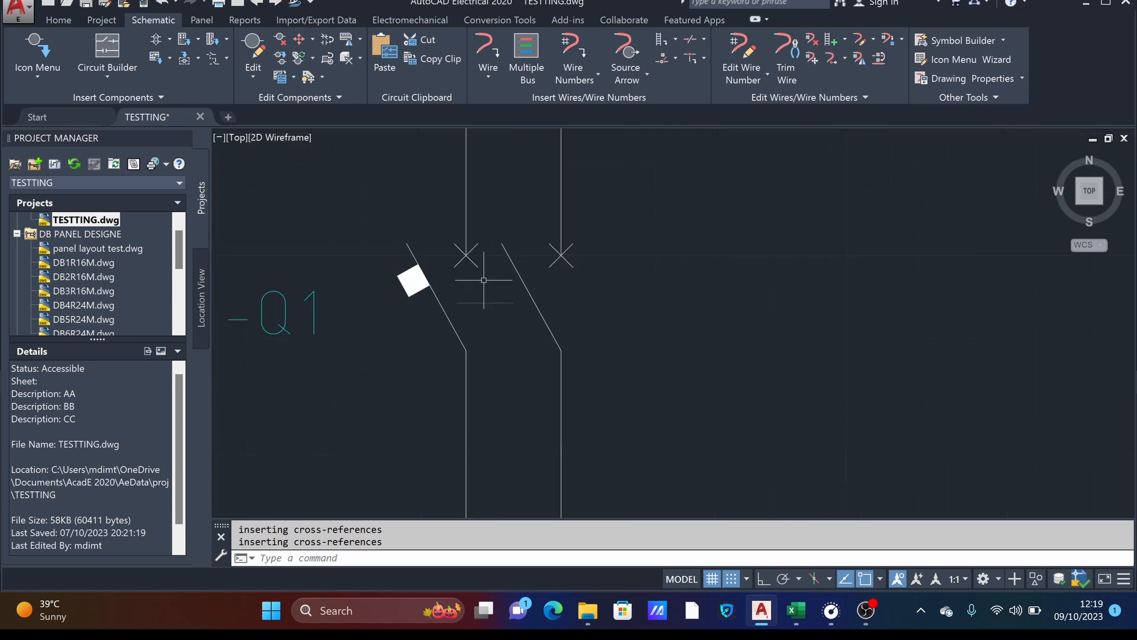
scroll(533, 248, "down", 4)
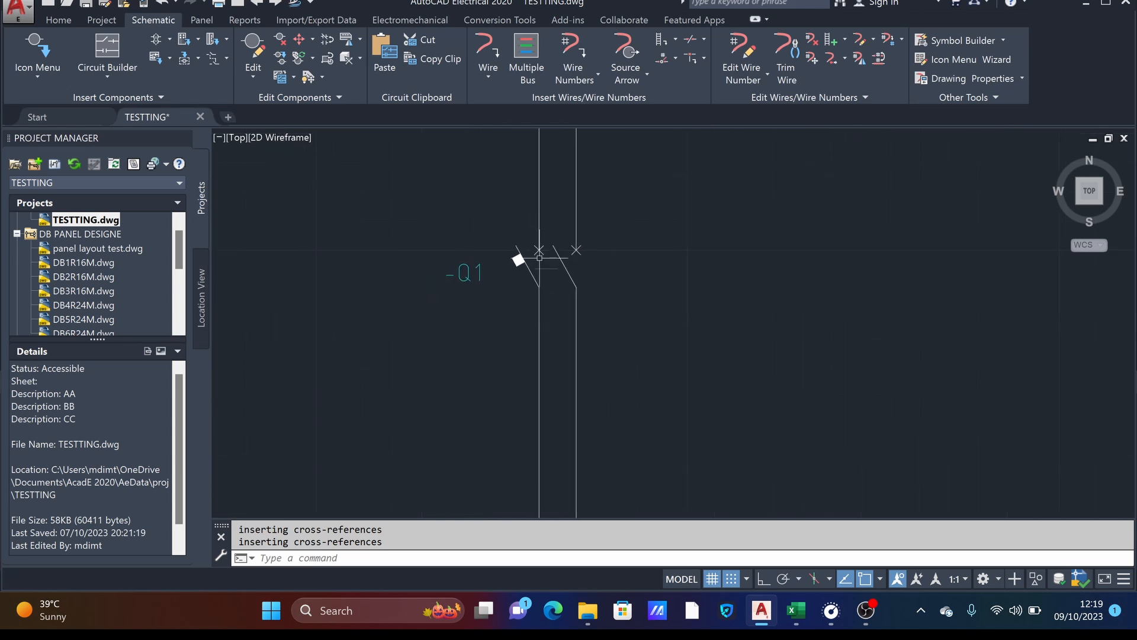
scroll(545, 254, "up", 2)
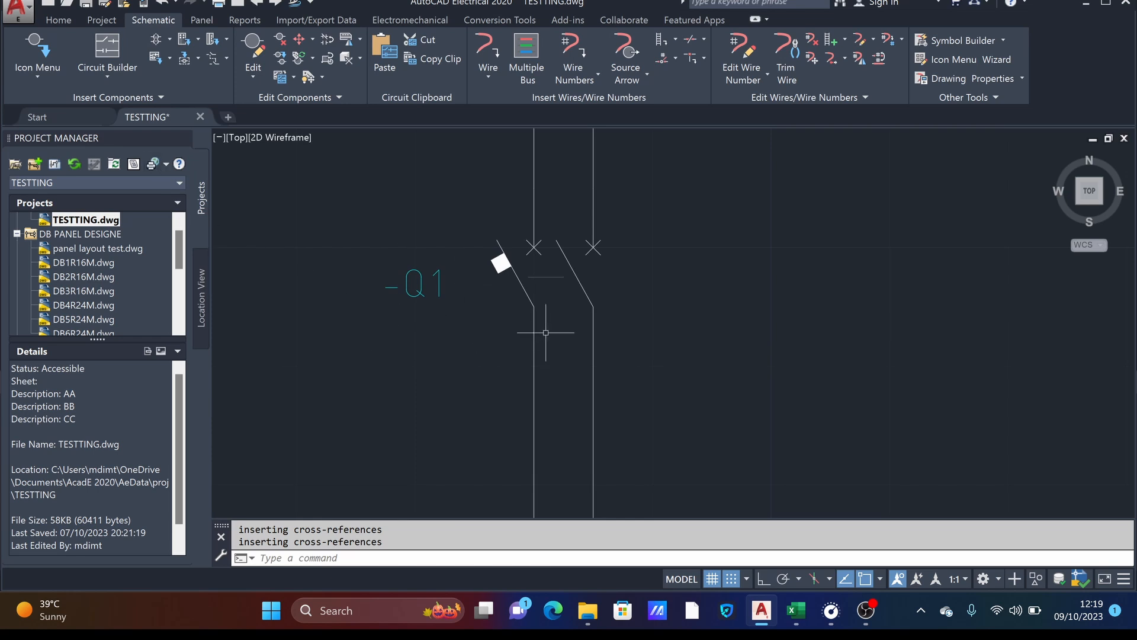
scroll(530, 320, "down", 3)
scroll(522, 306, "up", 2)
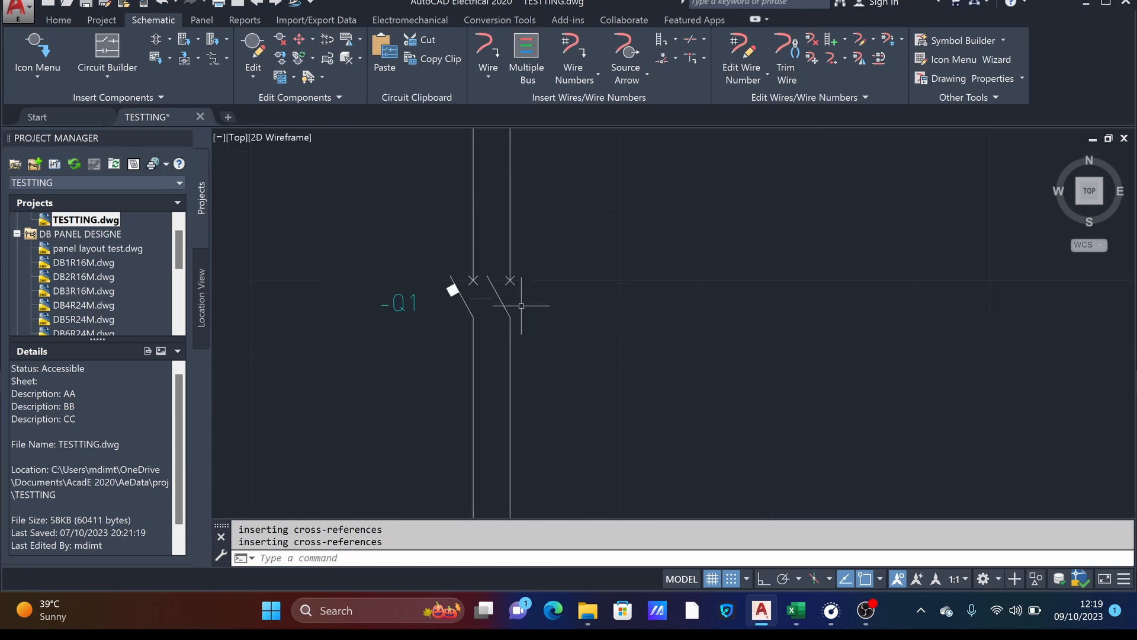
left_click(66, 20)
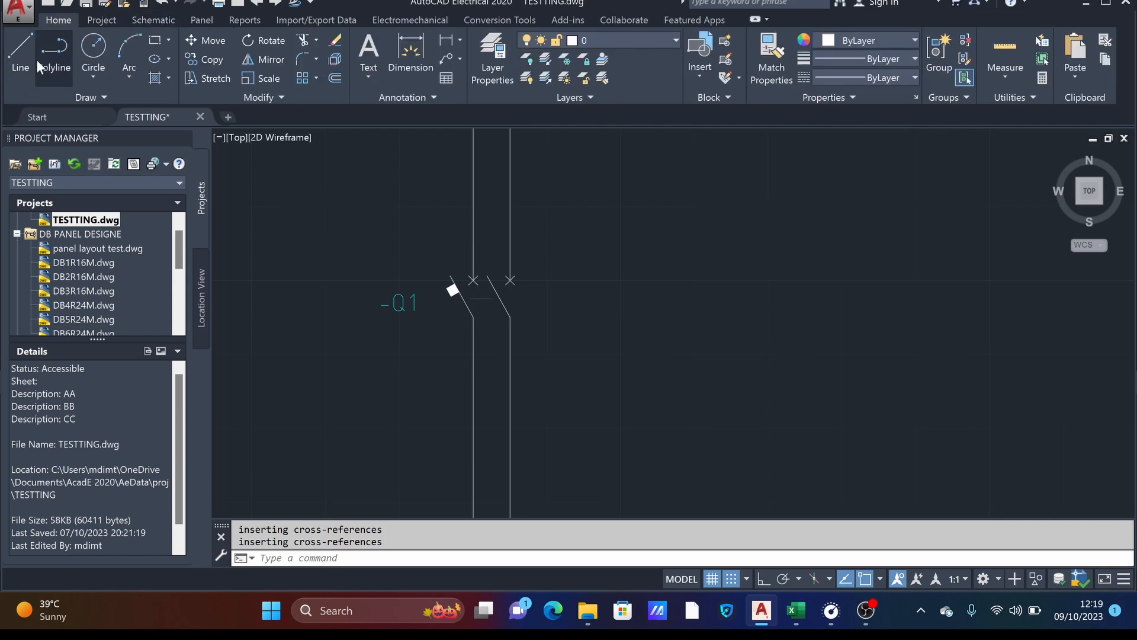
left_click(20, 49)
scroll(501, 279, "up", 2)
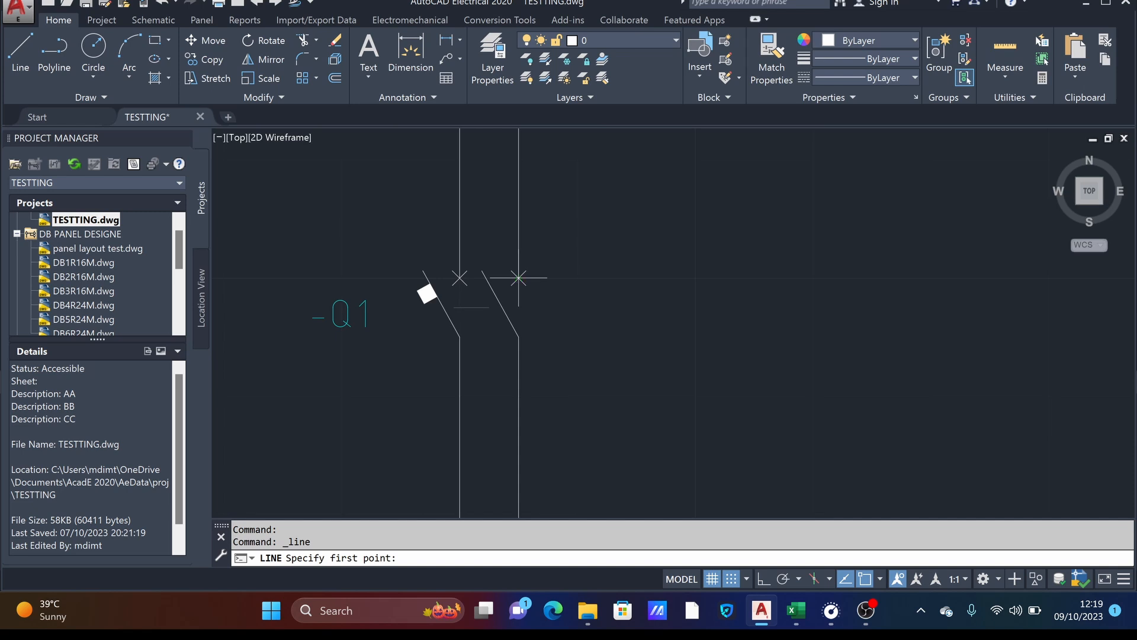
left_click(518, 278)
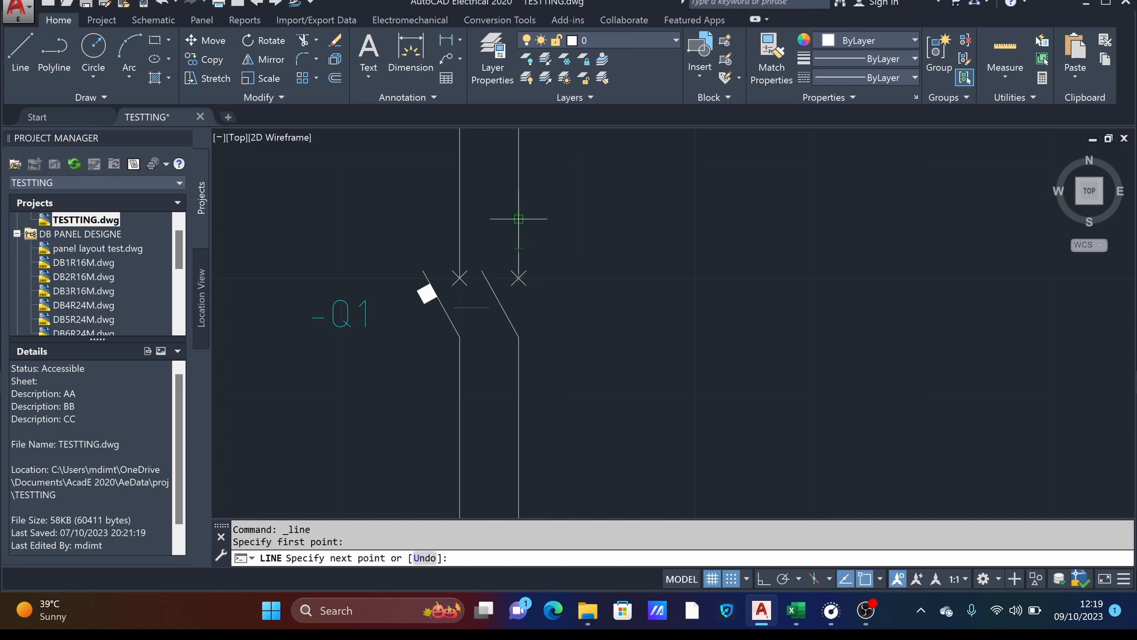
left_click(519, 218)
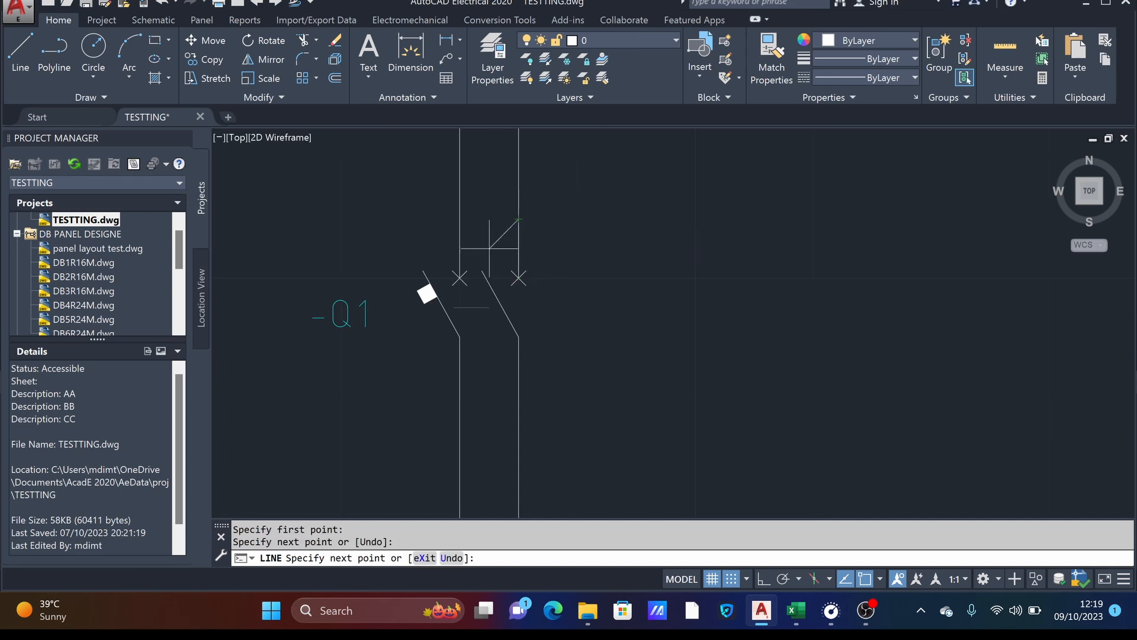
key("Escape")
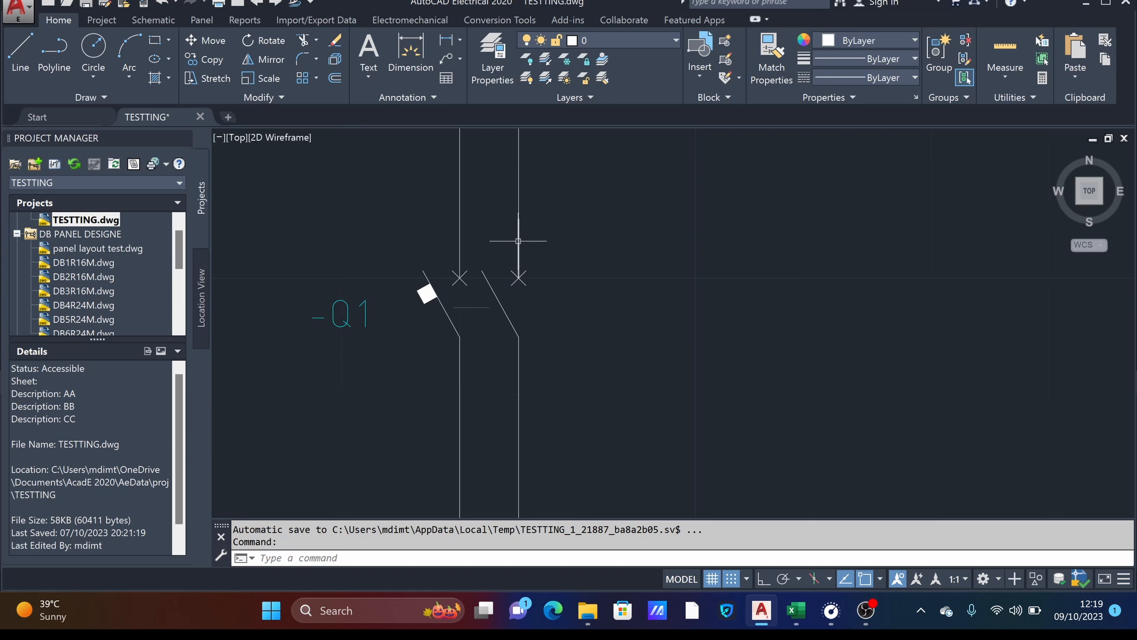
- Move the breaker, its link line and the drawn terminal line off the bus into the empty space on its right
left_click(300, 223)
left_click(745, 400)
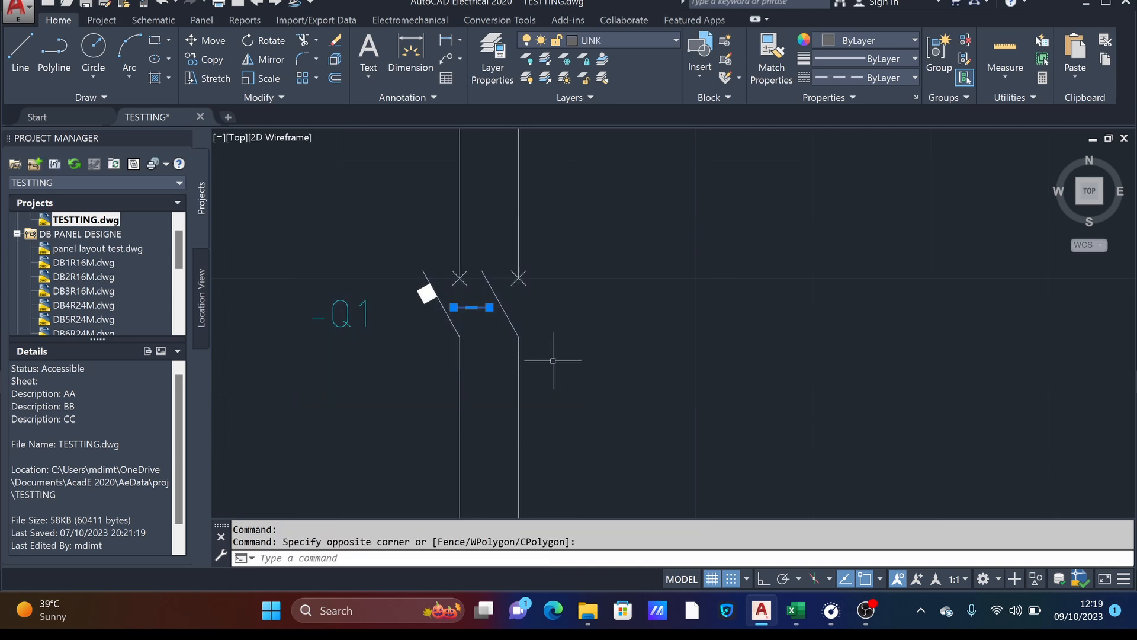
left_click(712, 348)
left_click(437, 286)
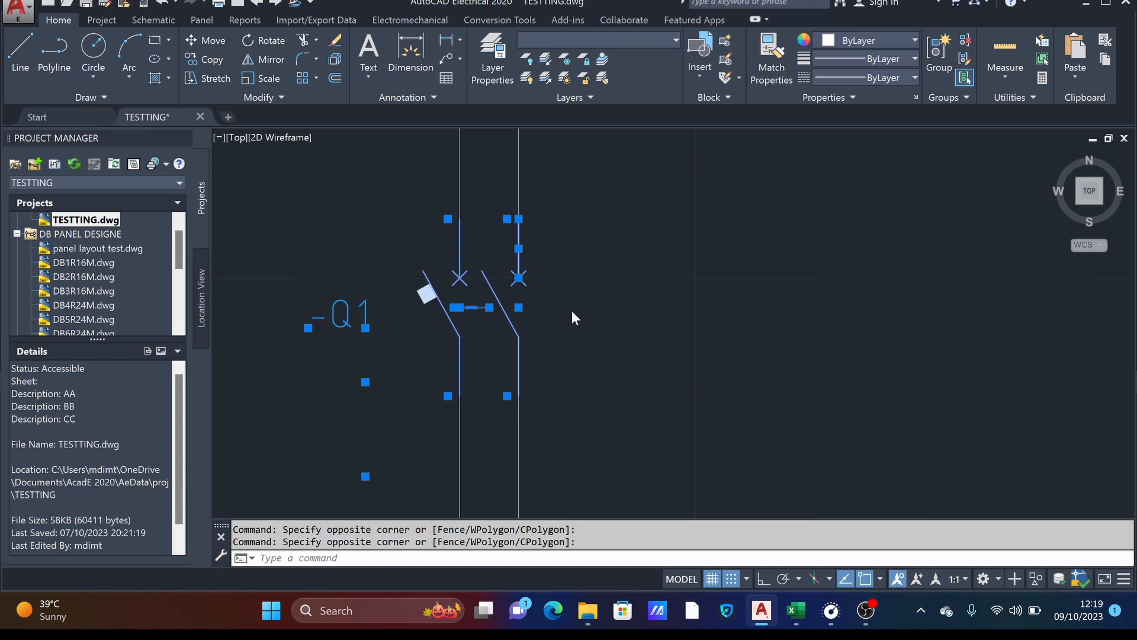
right_click(532, 308)
left_click(566, 349)
left_click(490, 307)
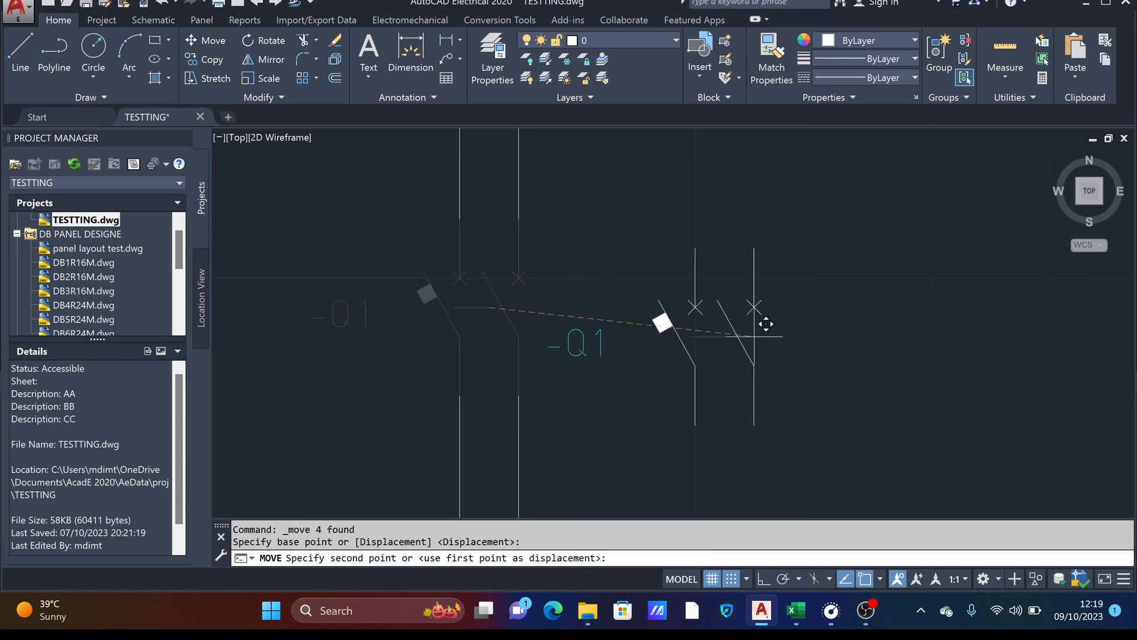
left_click(785, 337)
middle_click_drag(790, 354, 674, 301)
key("Escape")
key("Escape")
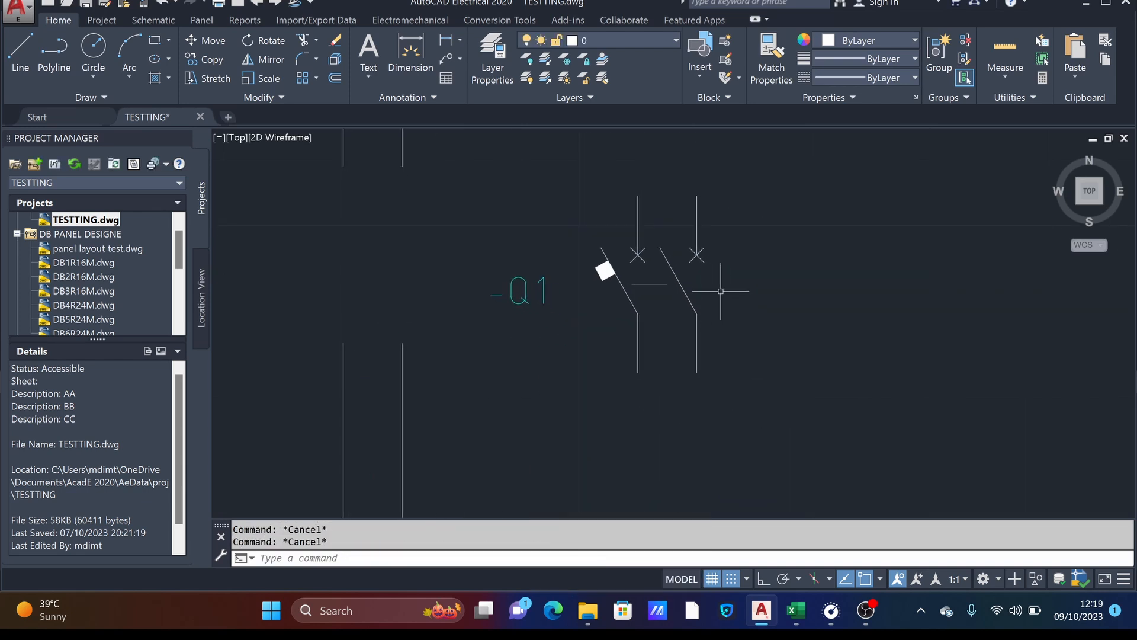
- Turn on Ortho and trace the second pole with connected vertical lines from its upper end through the cross and hinge to its lower end
left_click(22, 70)
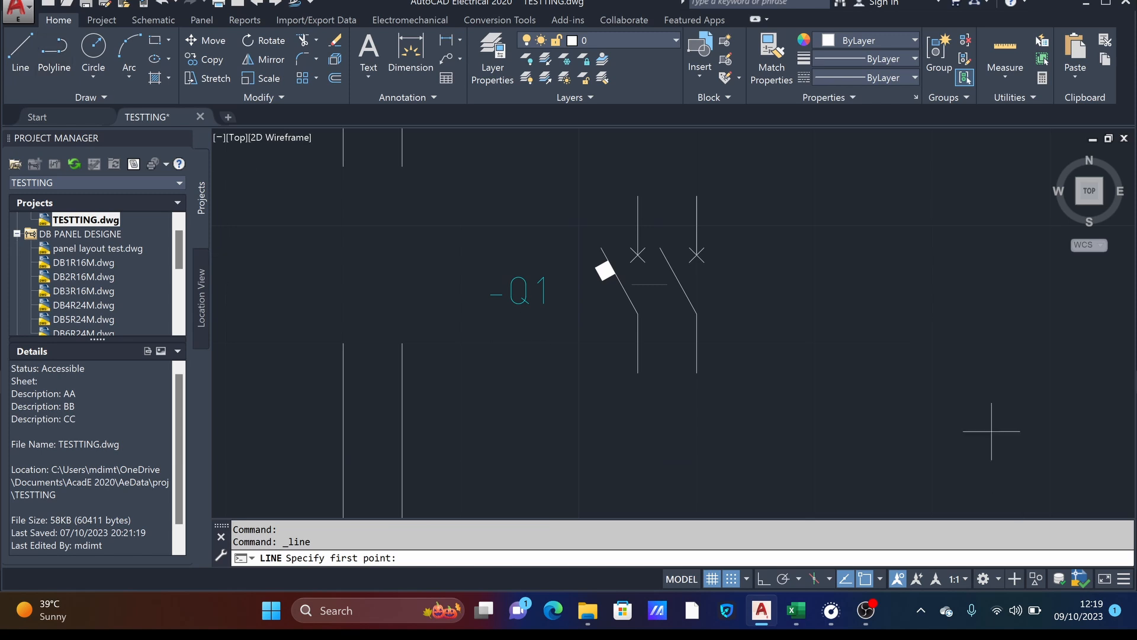
left_click(760, 578)
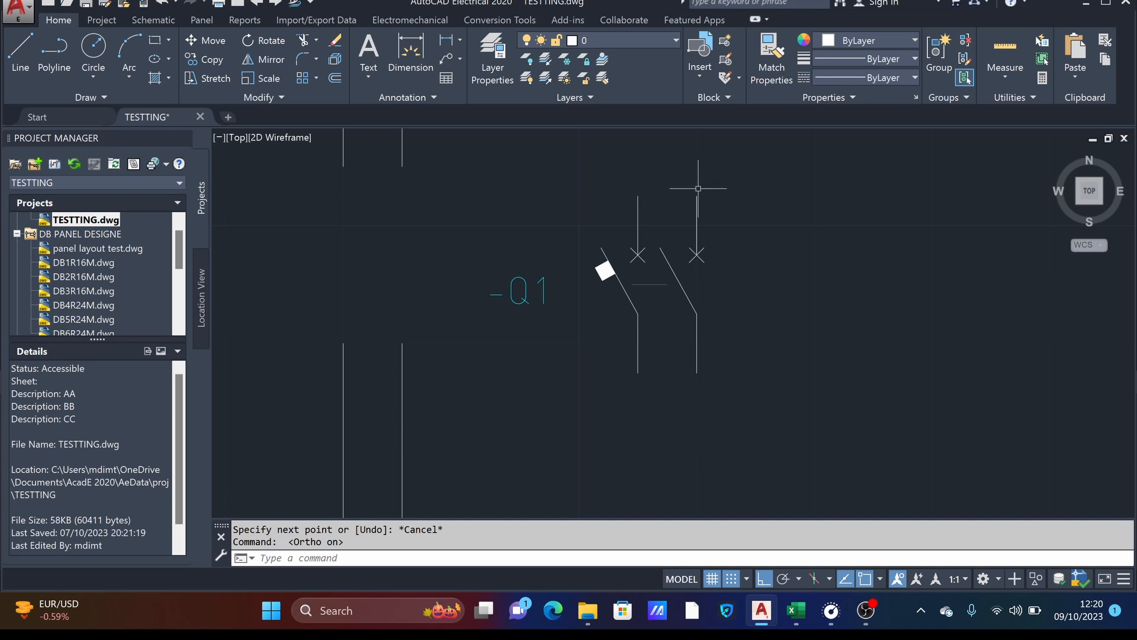
left_click(23, 42)
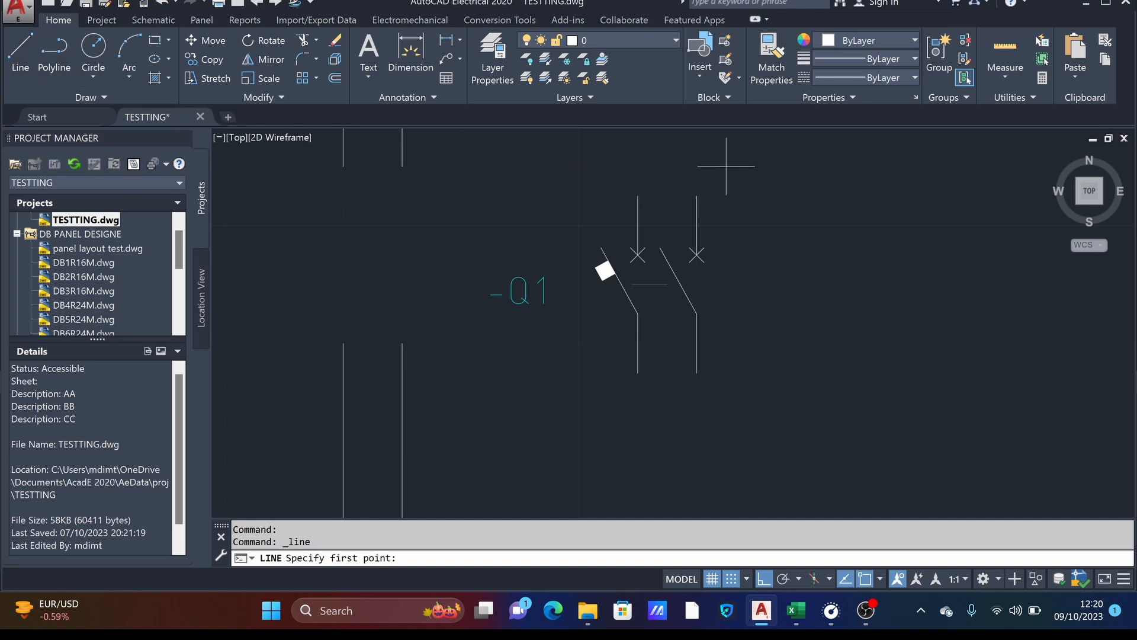
left_click(697, 196)
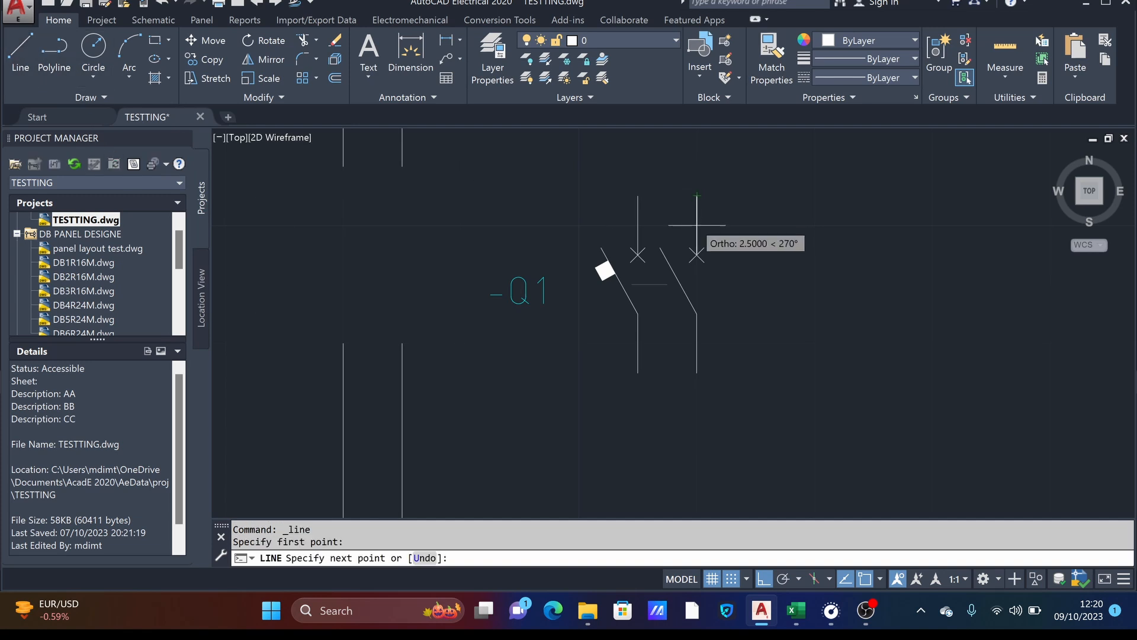
left_click(697, 255)
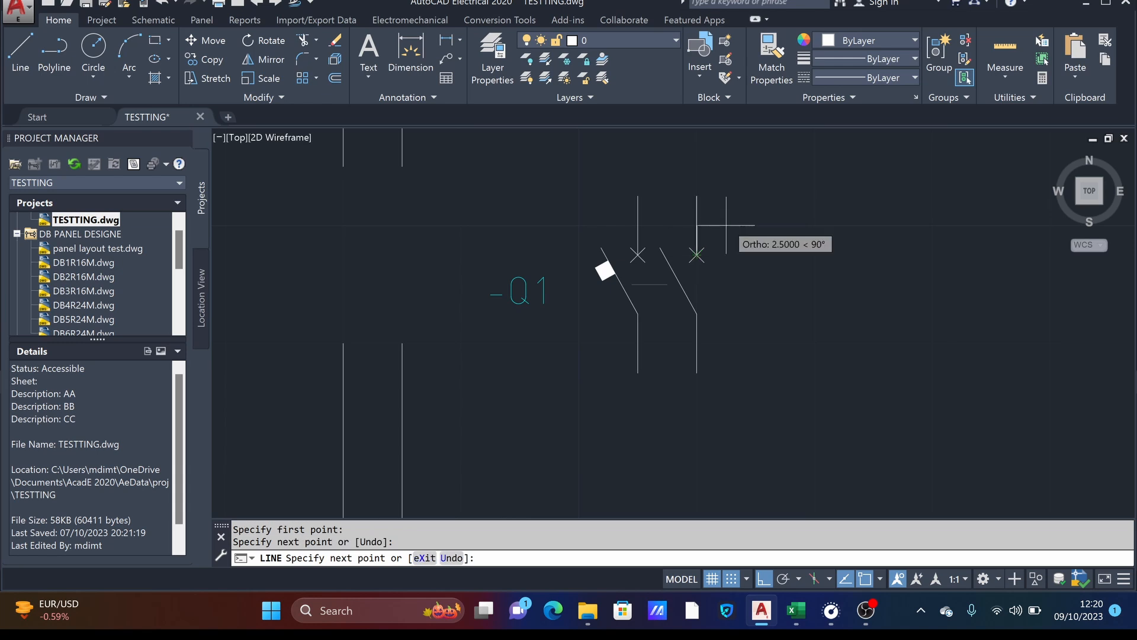
left_click(697, 314)
left_click(697, 372)
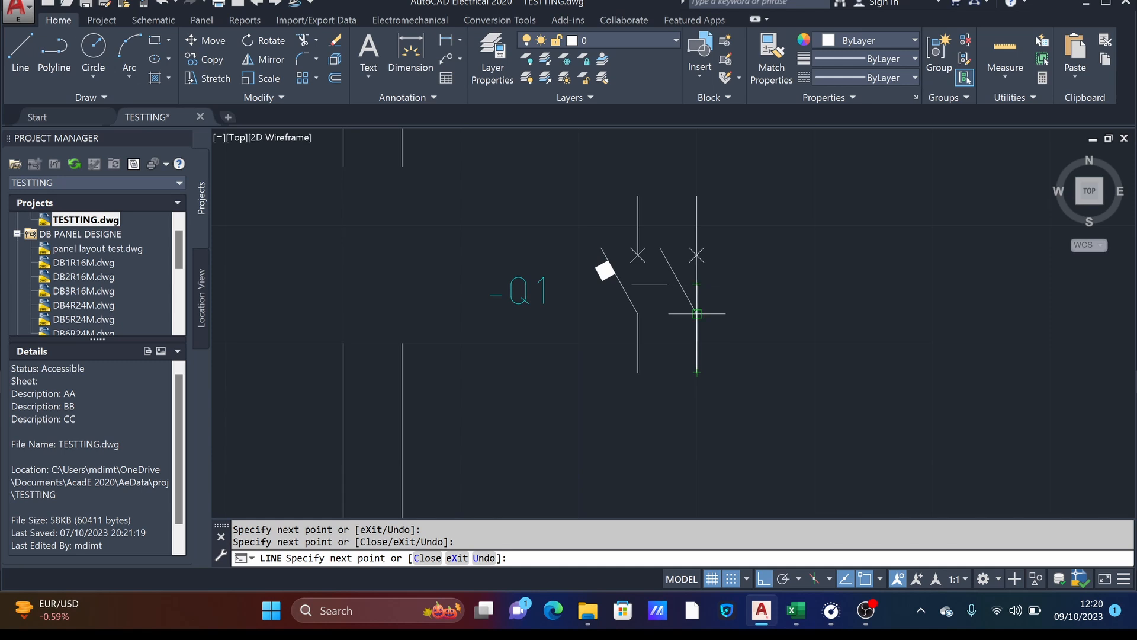
key("Return")
key("Return")
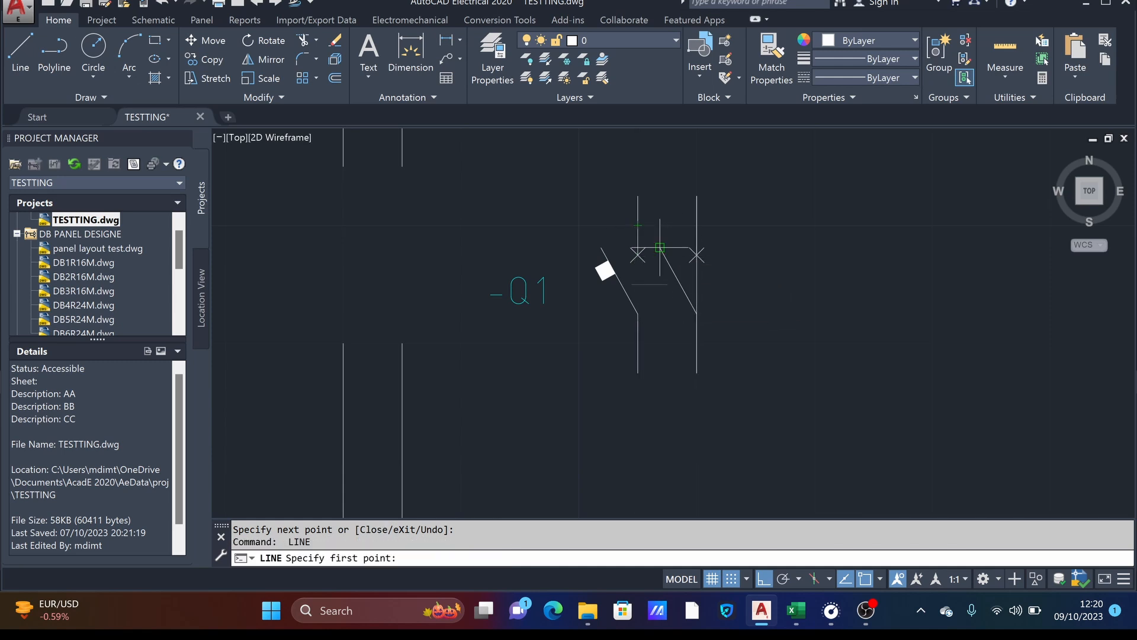
- Trace the second pole's slanted contact with a line from its tip to its hinge, with Ortho off
left_click(659, 248)
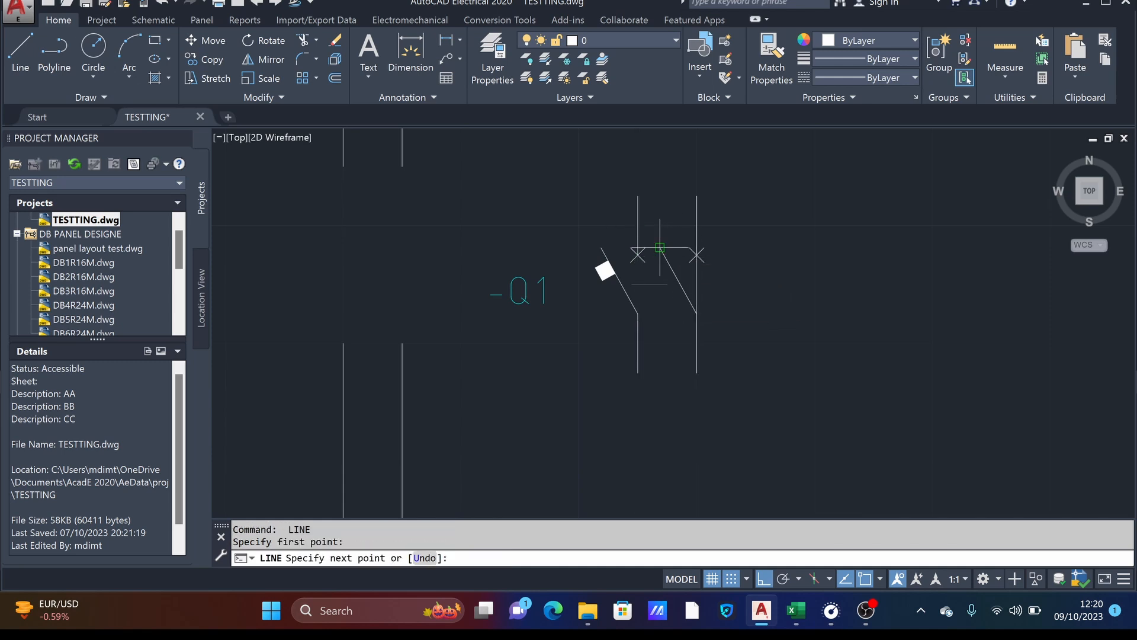
left_click(697, 313)
left_click(760, 580)
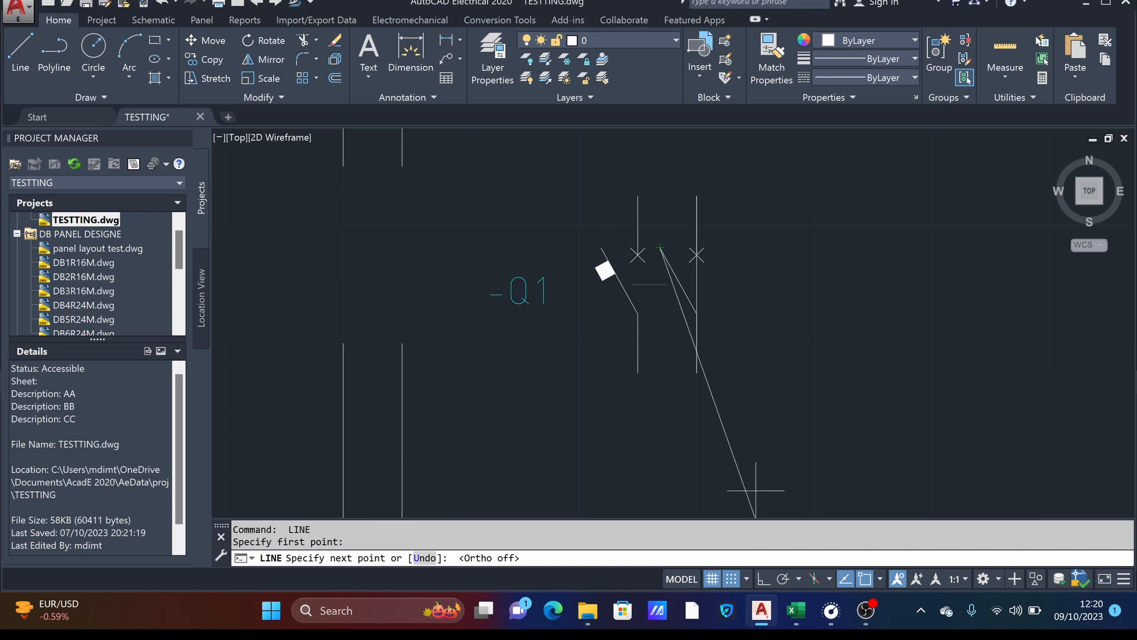
left_click(697, 313)
key("Return")
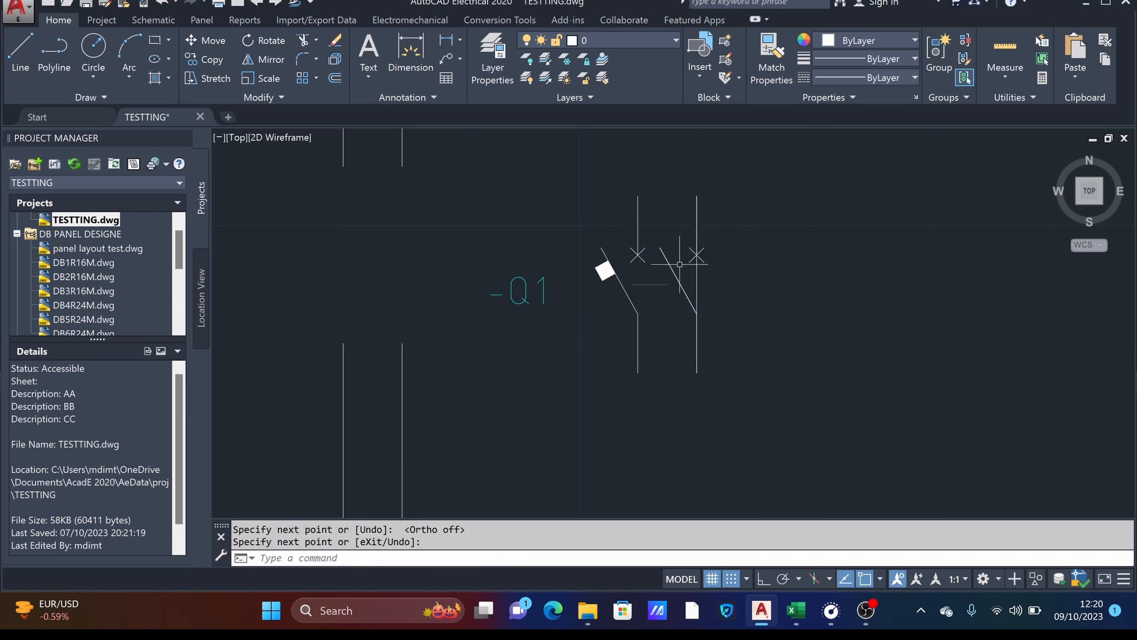
- Trace the first pole's upper terminal down to the cross and its lower terminal from the hinge to the end with separate lines
key("Return")
left_click(637, 196)
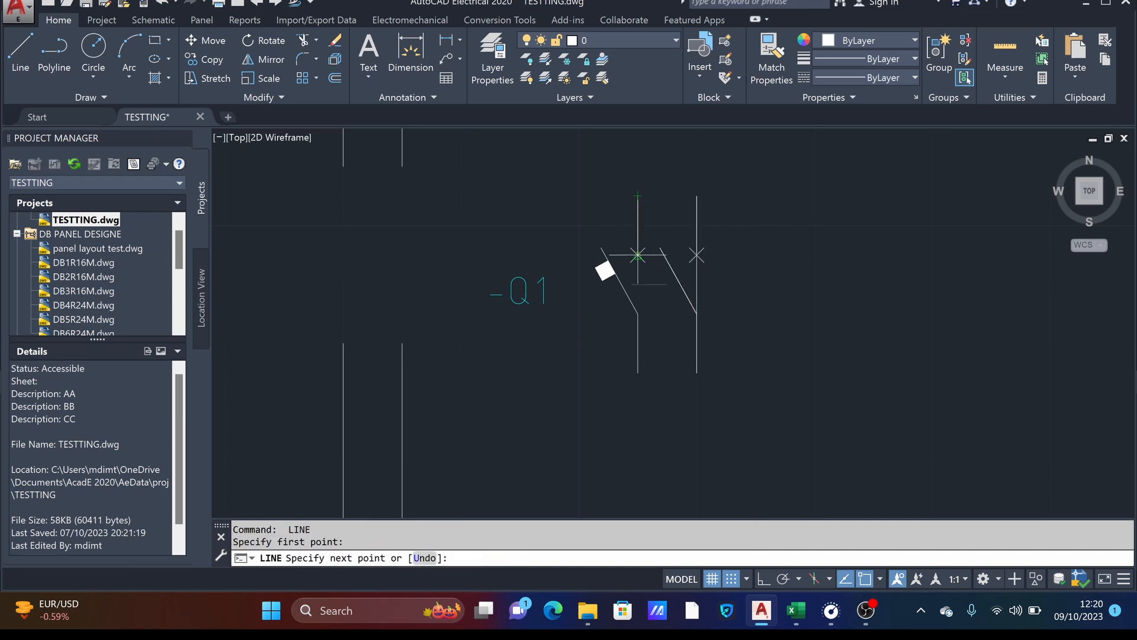
left_click(638, 255)
key("Return")
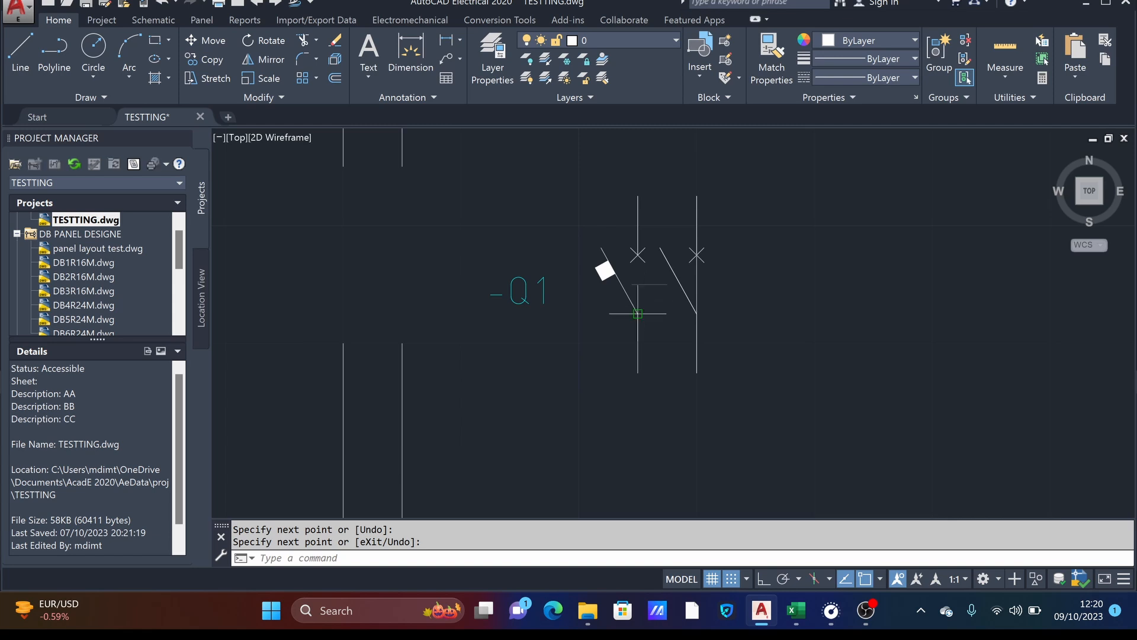
key("Return")
left_click(638, 313)
left_click(638, 372)
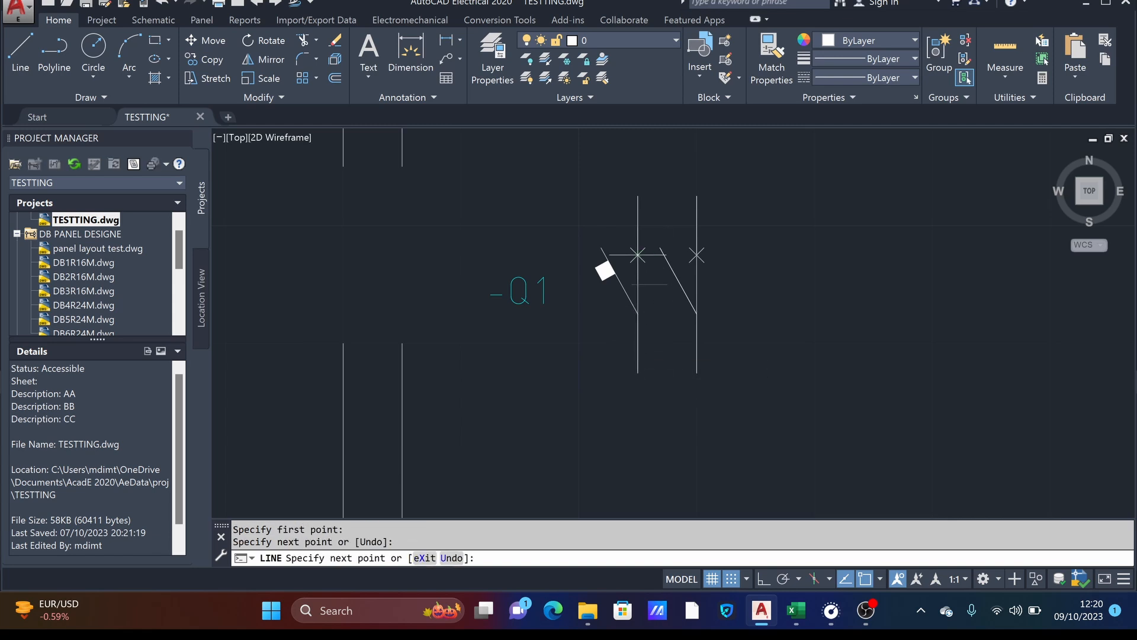
key("Return")
key("Return")
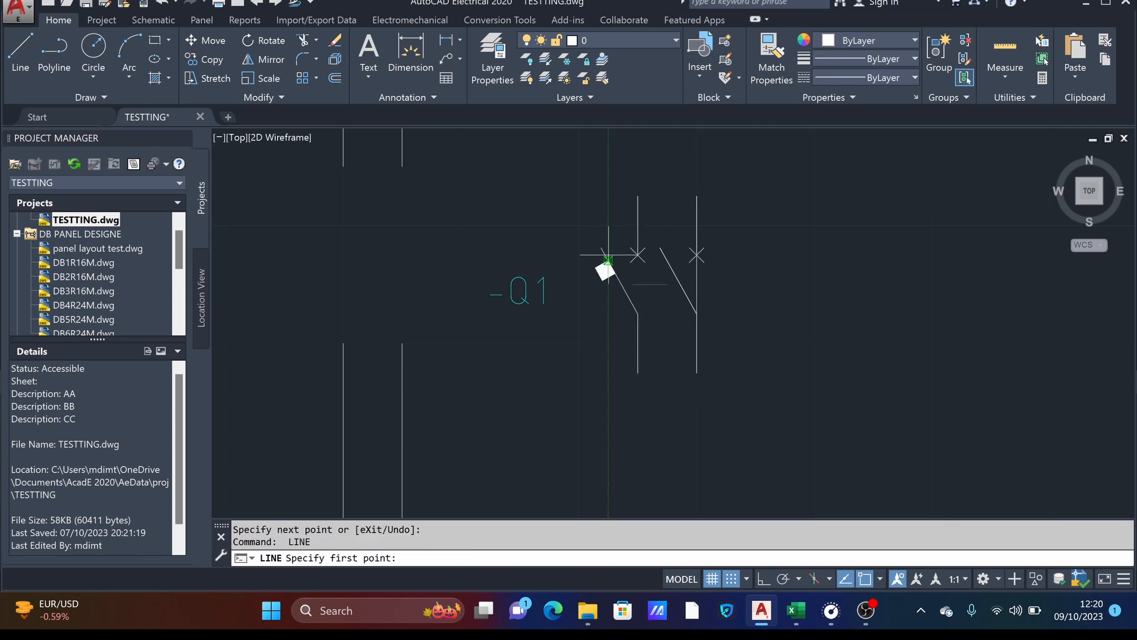
- Turn off grid snap and trace the first pole's slanted contact with a line from its tip to its hinge
scroll(587, 252, "up", 8)
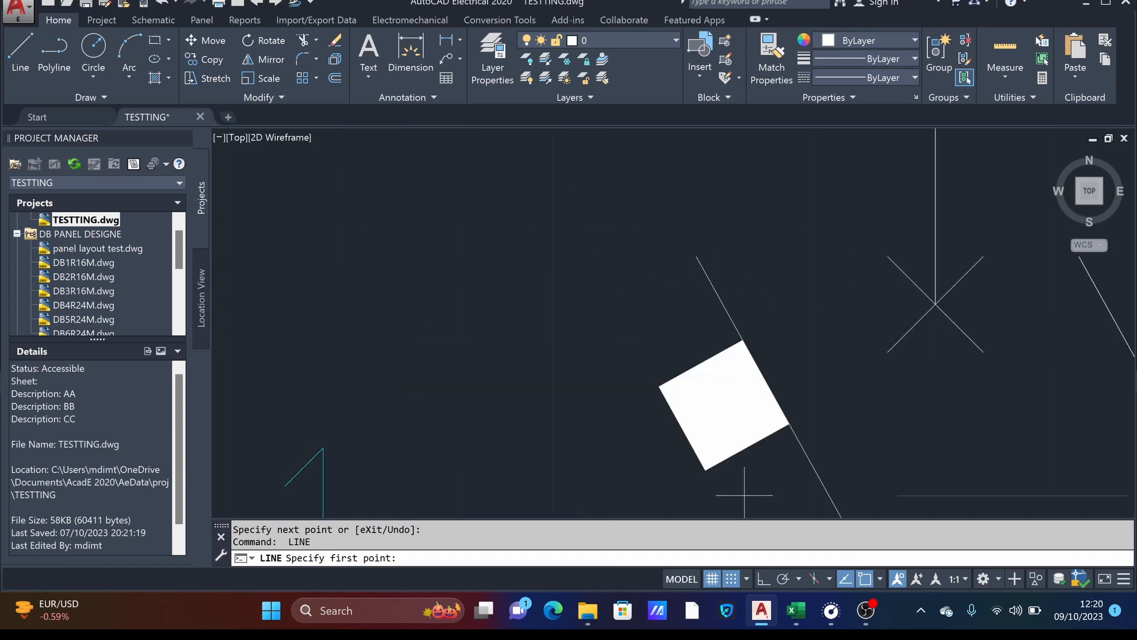
left_click(734, 577)
left_click(696, 256)
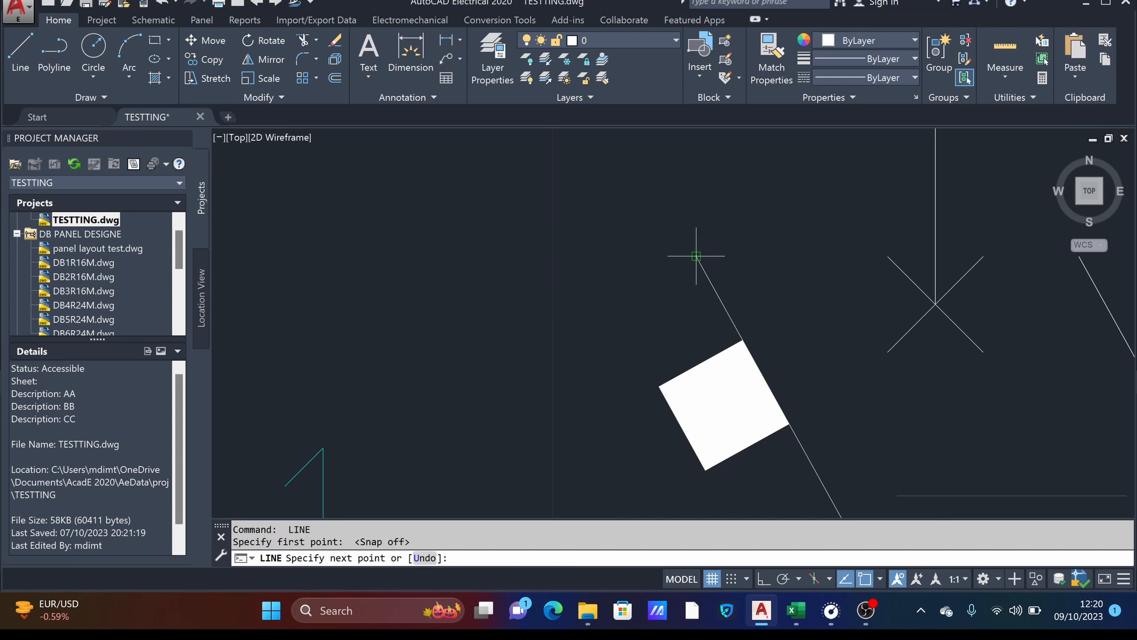
scroll(764, 322, "down", 3)
middle_click_drag(758, 331, 749, 231)
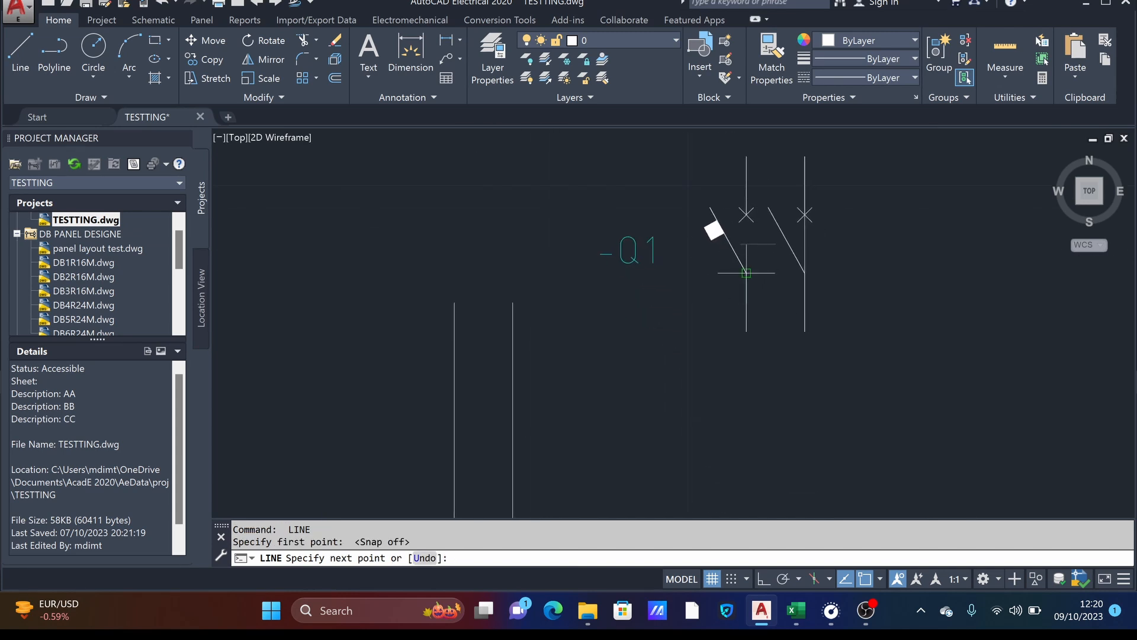
scroll(746, 273, "up", 4)
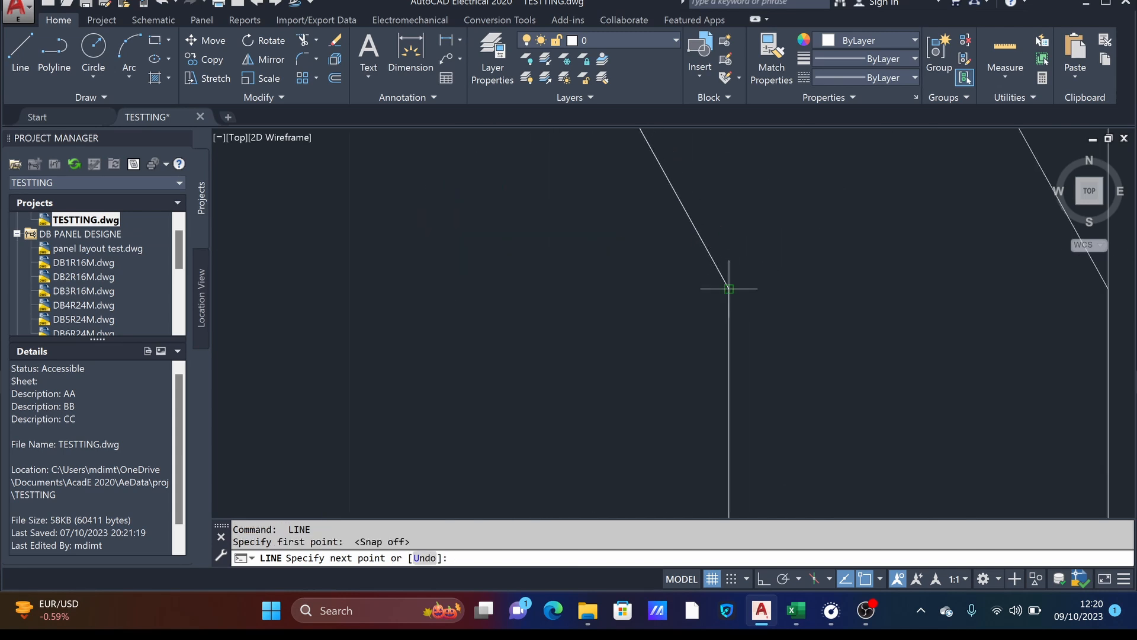
left_click(729, 288)
key("Return")
scroll(853, 255, "down", 3)
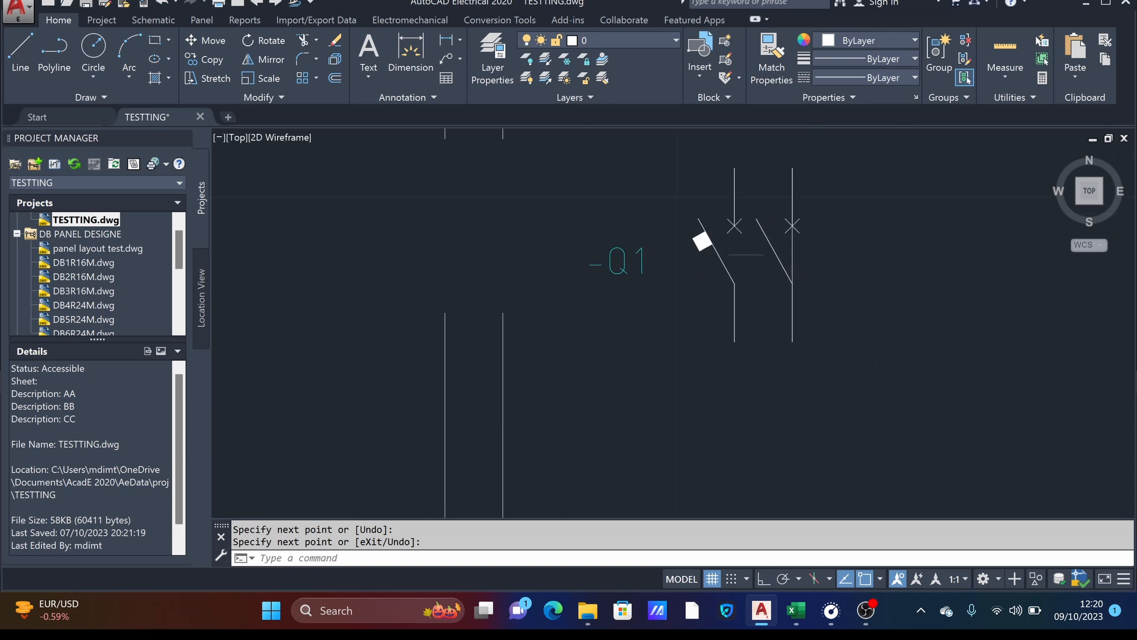
- Erase the drawn vertical line between the second pole's cross and its hinge
scroll(787, 227, "up", 4)
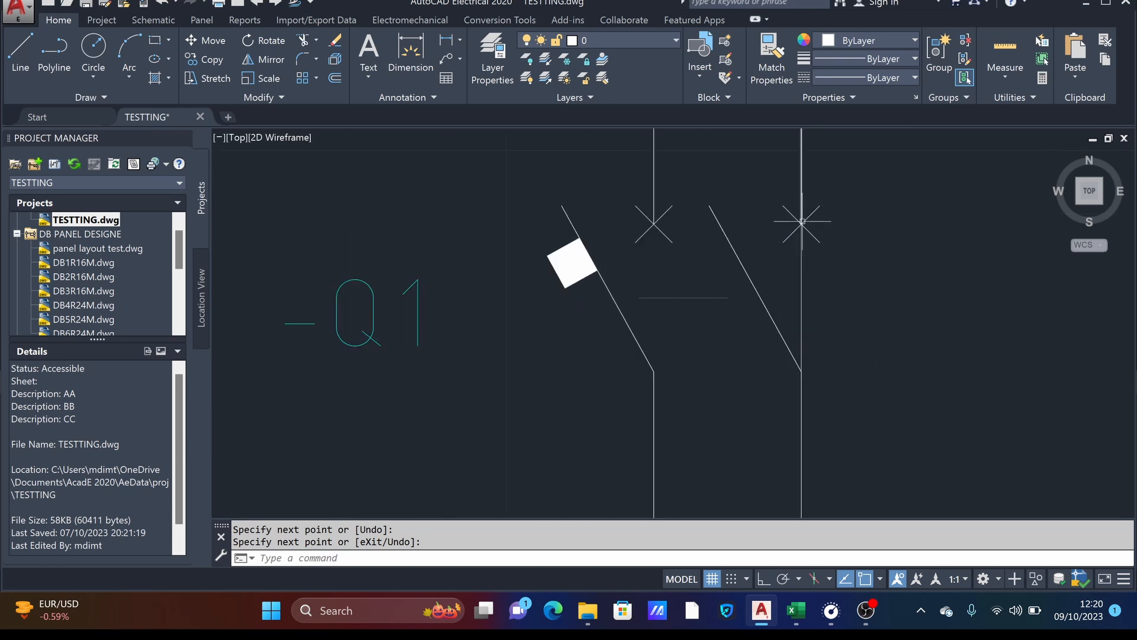
key("Return")
left_click(801, 232)
key("Delete")
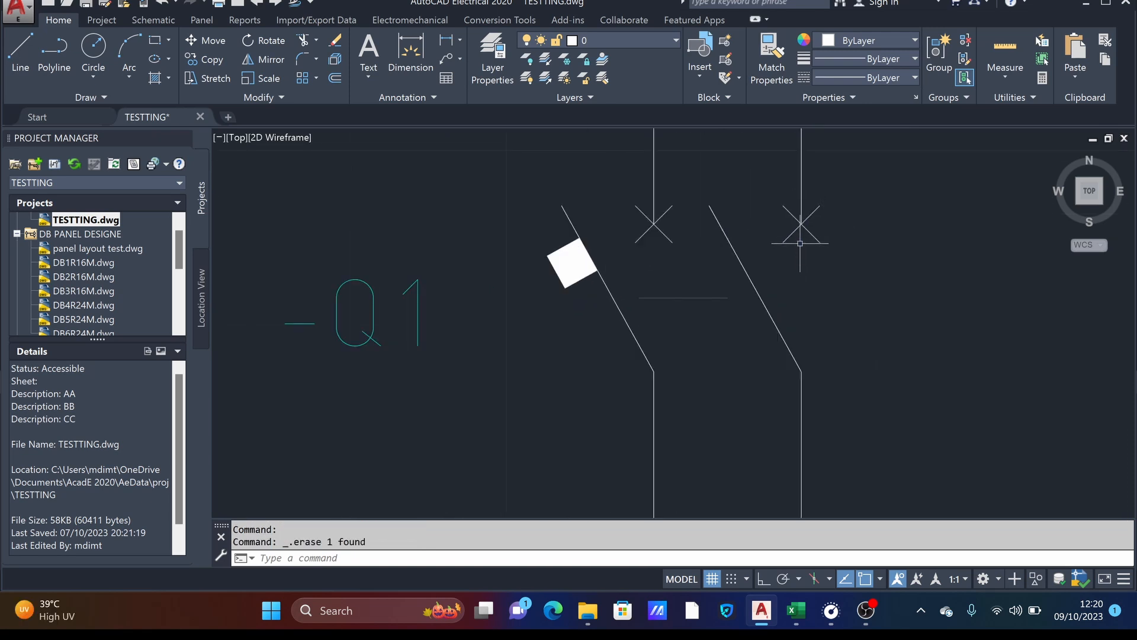
- Trace both diagonals of the first pole's cross with two separate lines
scroll(777, 245, "down", 4)
scroll(777, 245, "up", 2)
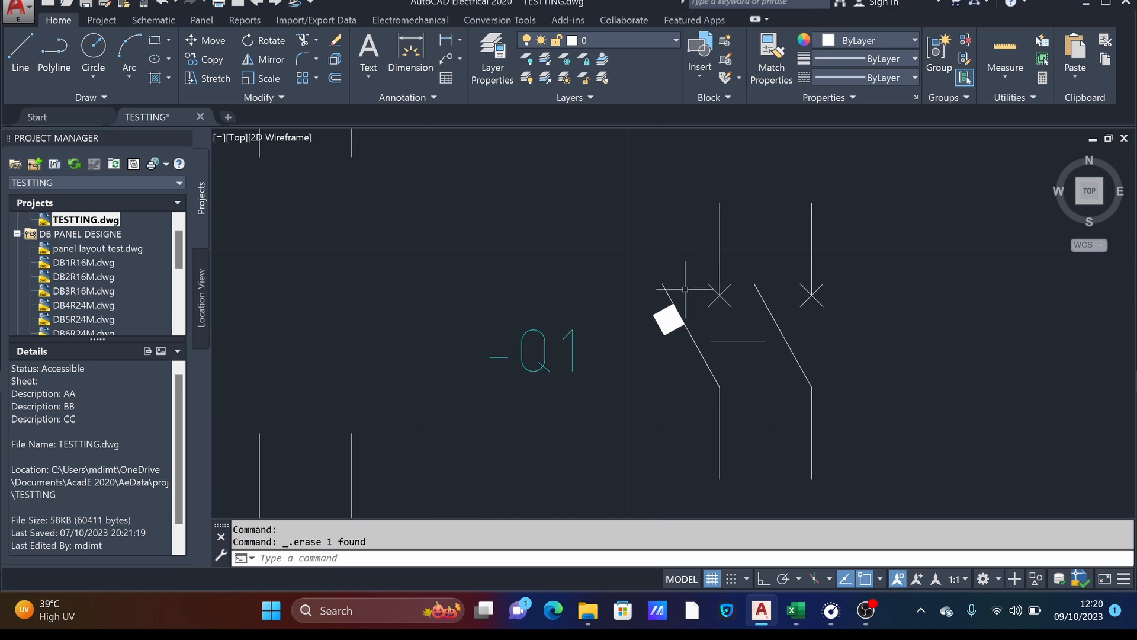
middle_click_drag(819, 305, 695, 300)
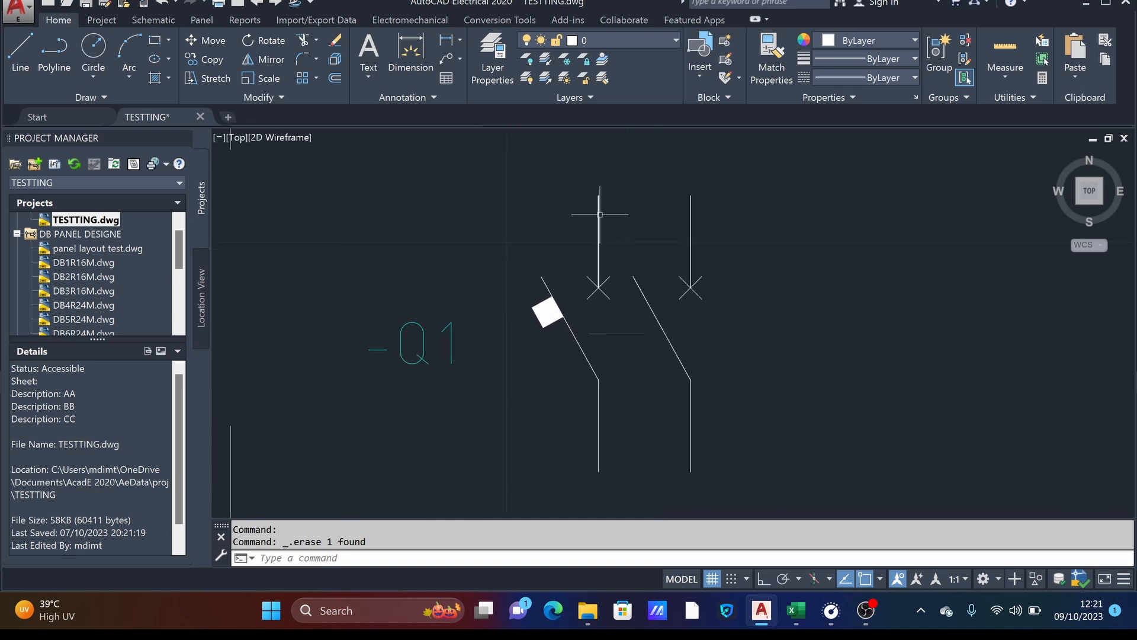
scroll(599, 214, "up", 2)
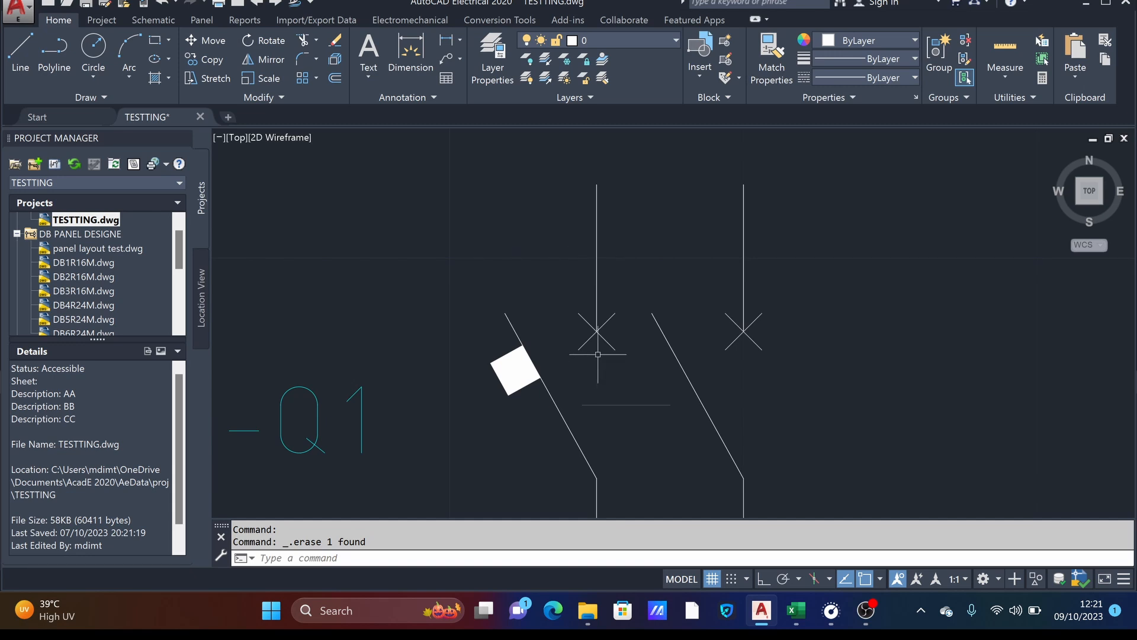
scroll(597, 355, "up", 4)
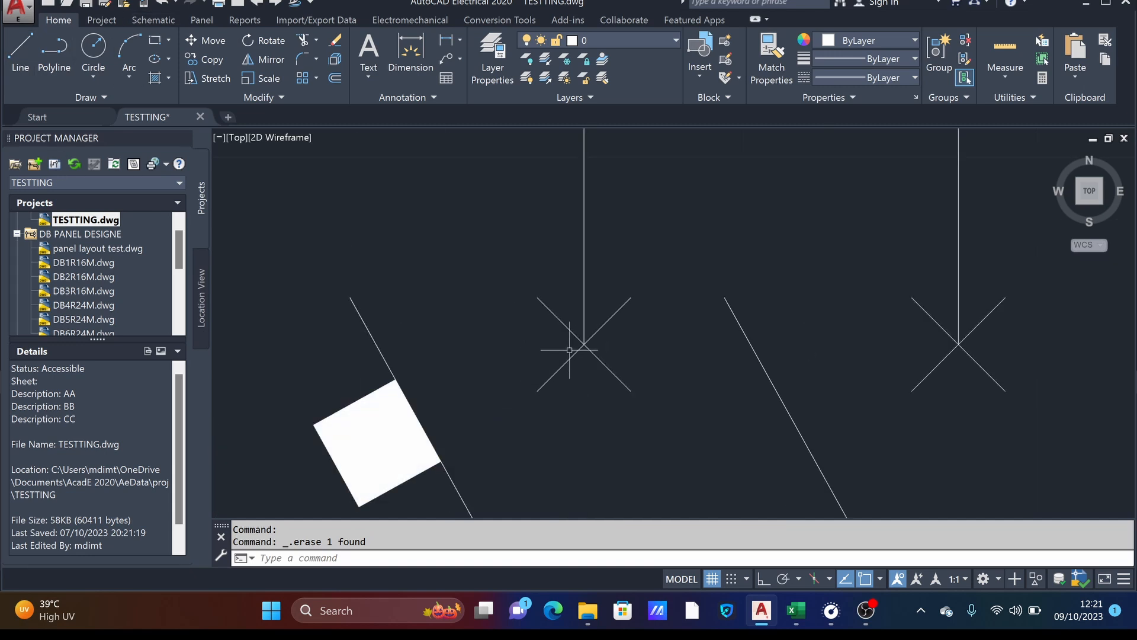
left_click(13, 59)
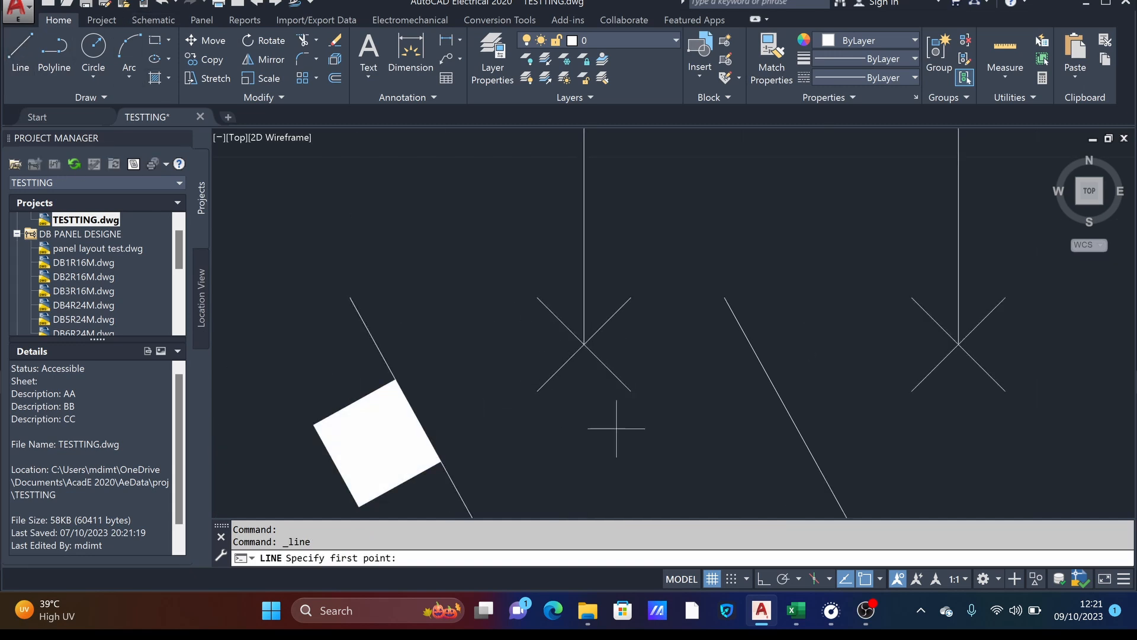
left_click(538, 391)
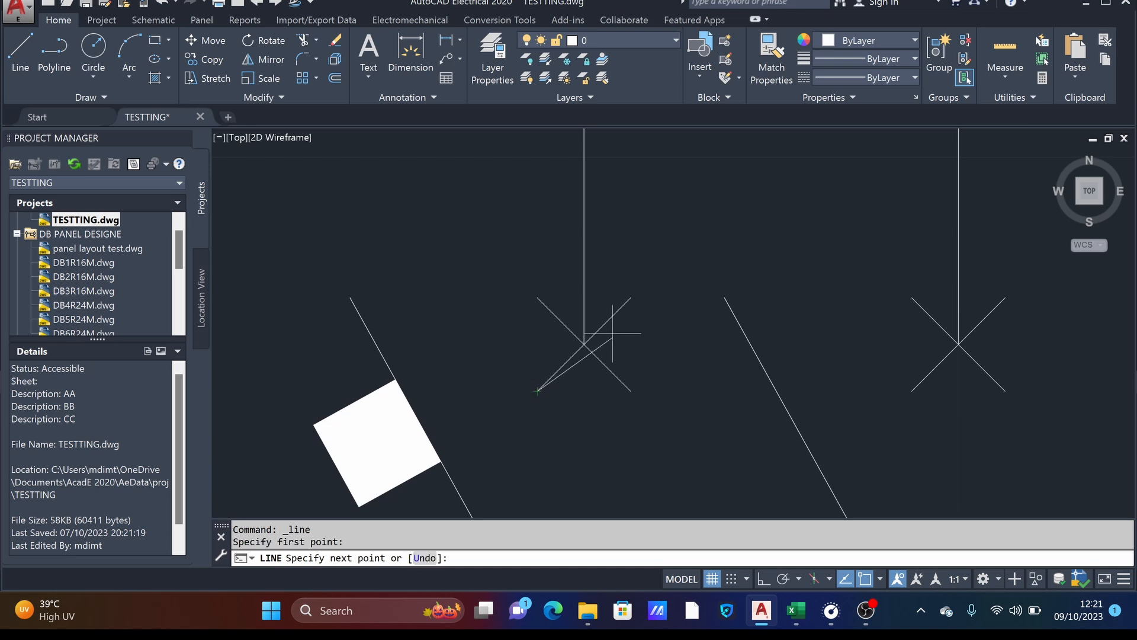
left_click(631, 297)
key("Return")
key("Return")
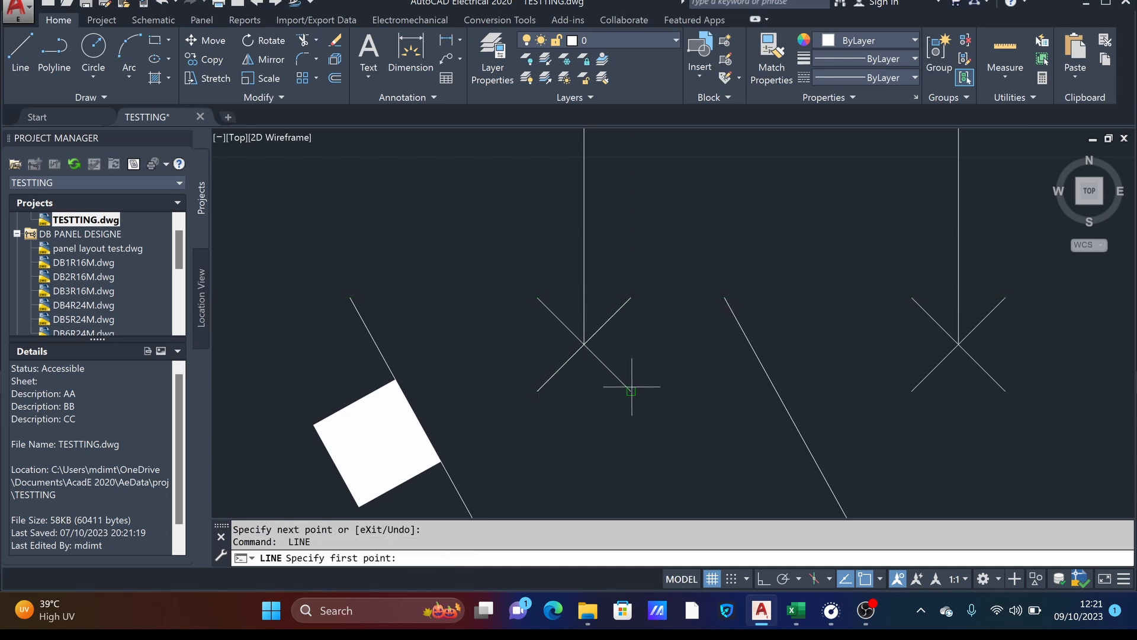
left_click(631, 391)
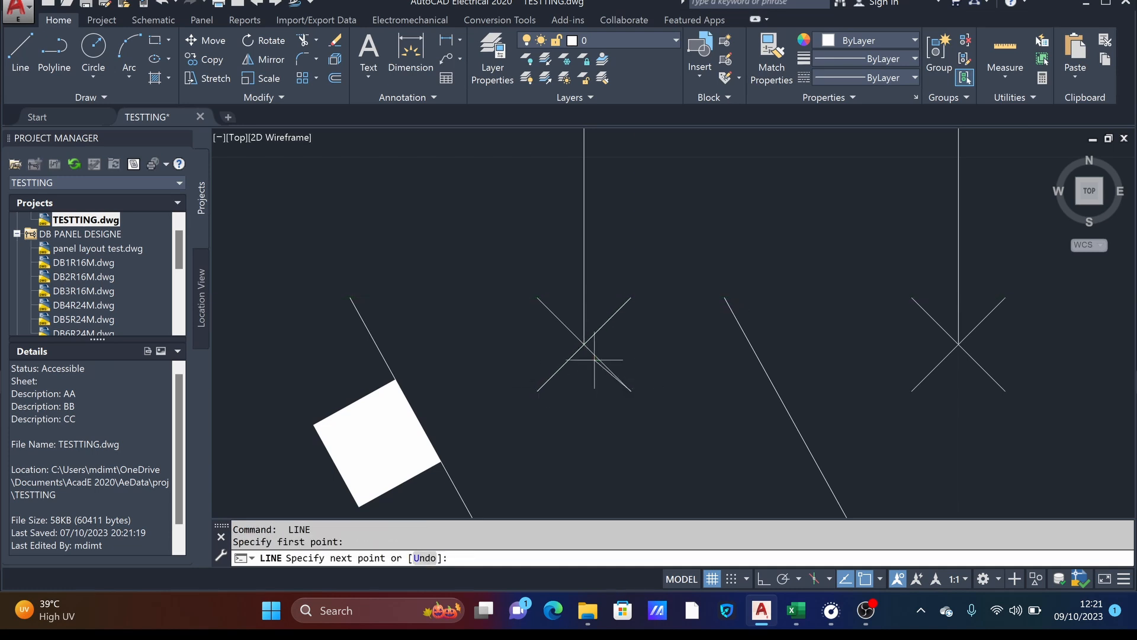
left_click(537, 298)
key("Return")
key("Return")
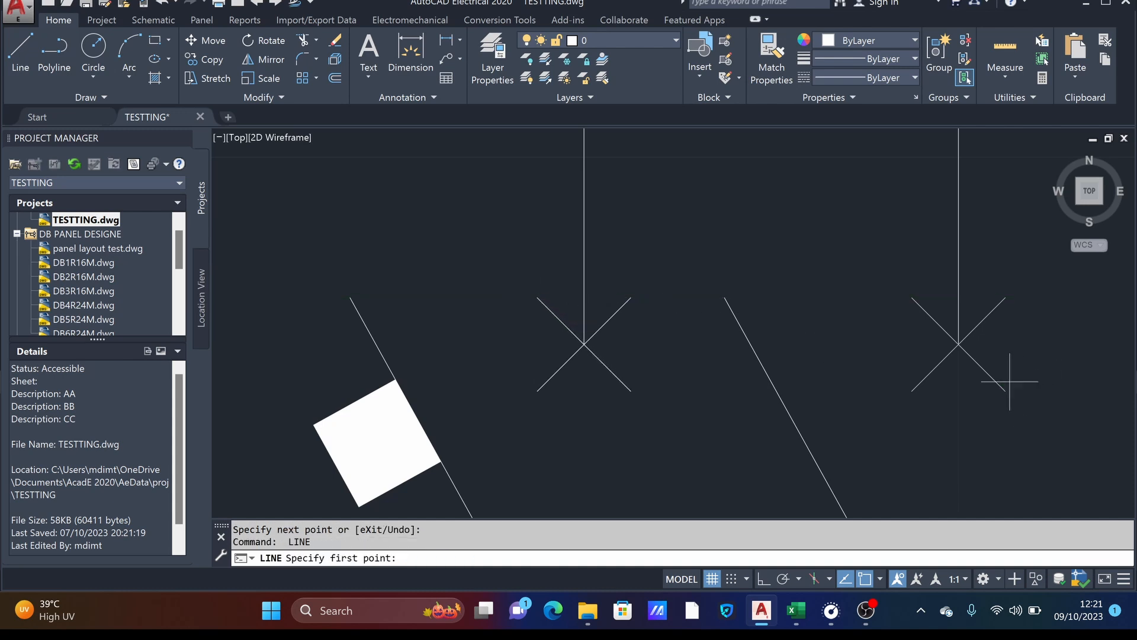
- Copy the first pole's two traced diagonals, with Ortho on, from its cross centre to the second pole's cross centre
middle_click_drag(1010, 381, 768, 338)
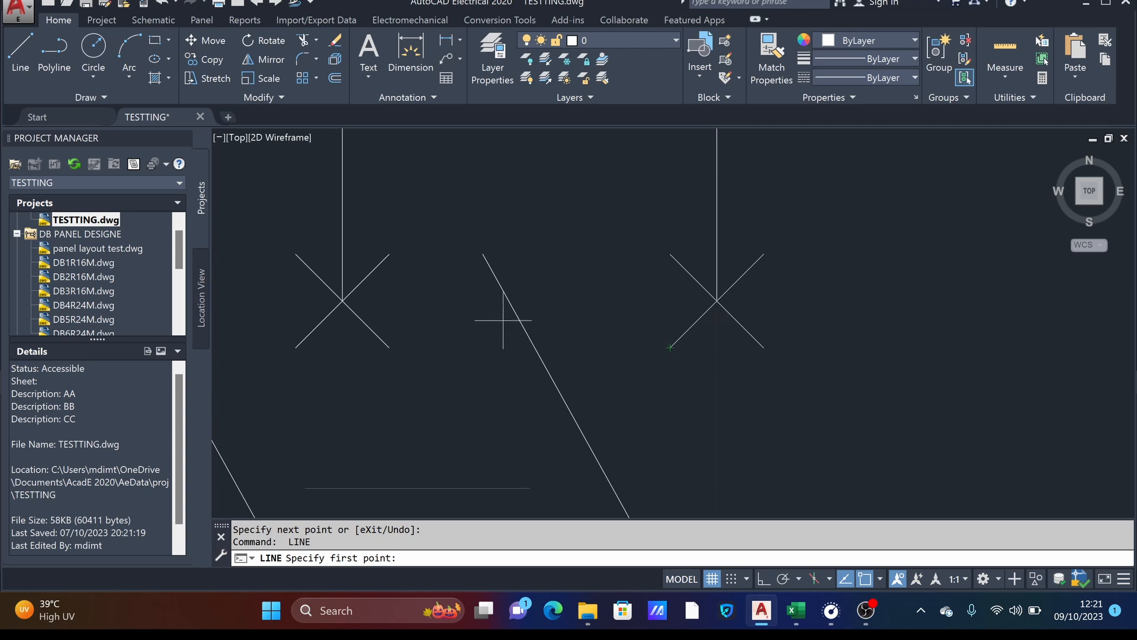
key("Escape")
left_click(256, 234)
left_click(499, 420)
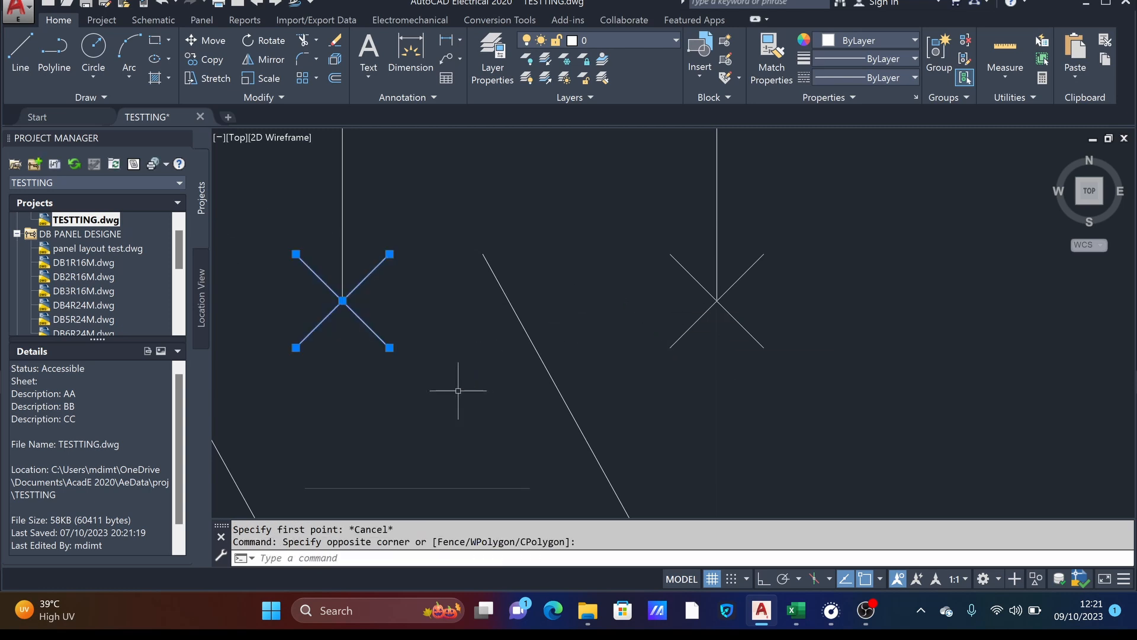
right_click(441, 335)
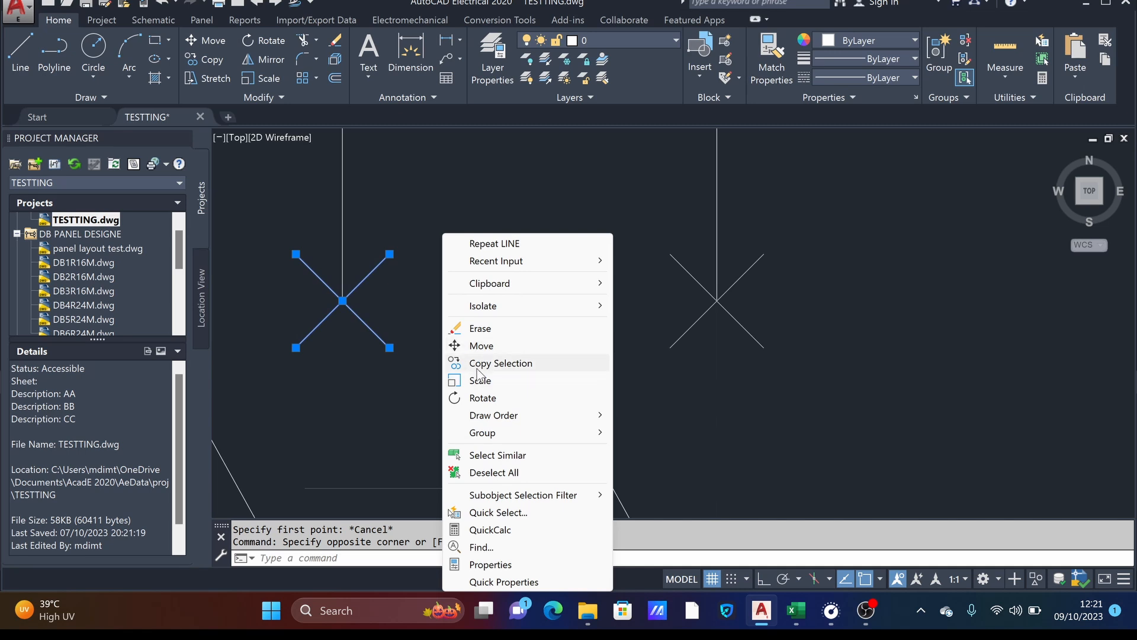
left_click(477, 367)
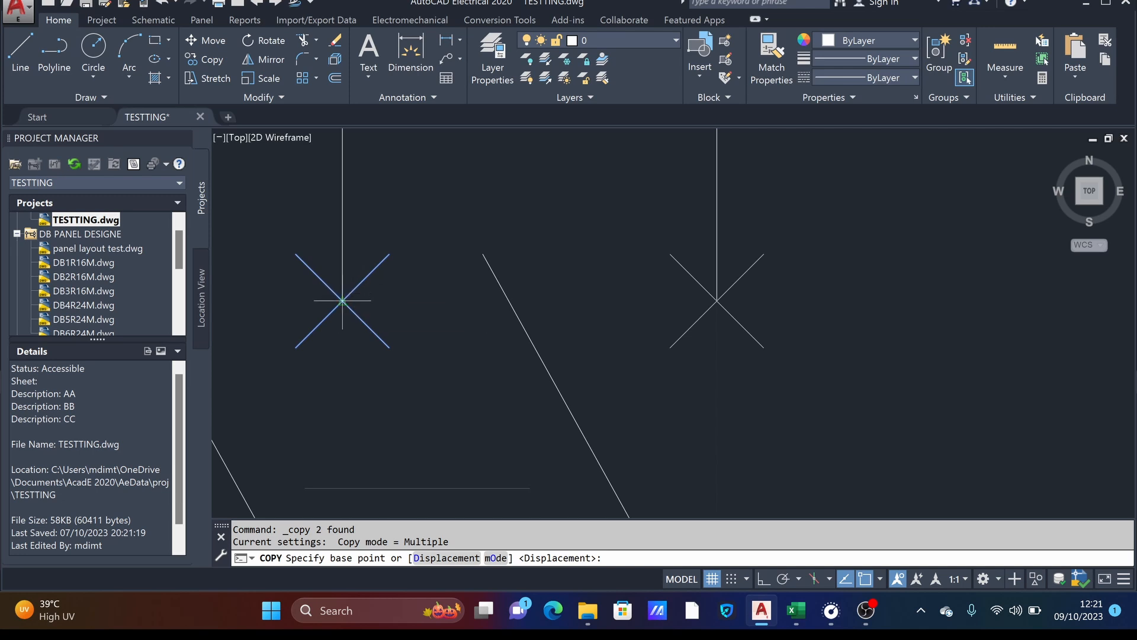
left_click(758, 578)
left_click(343, 301)
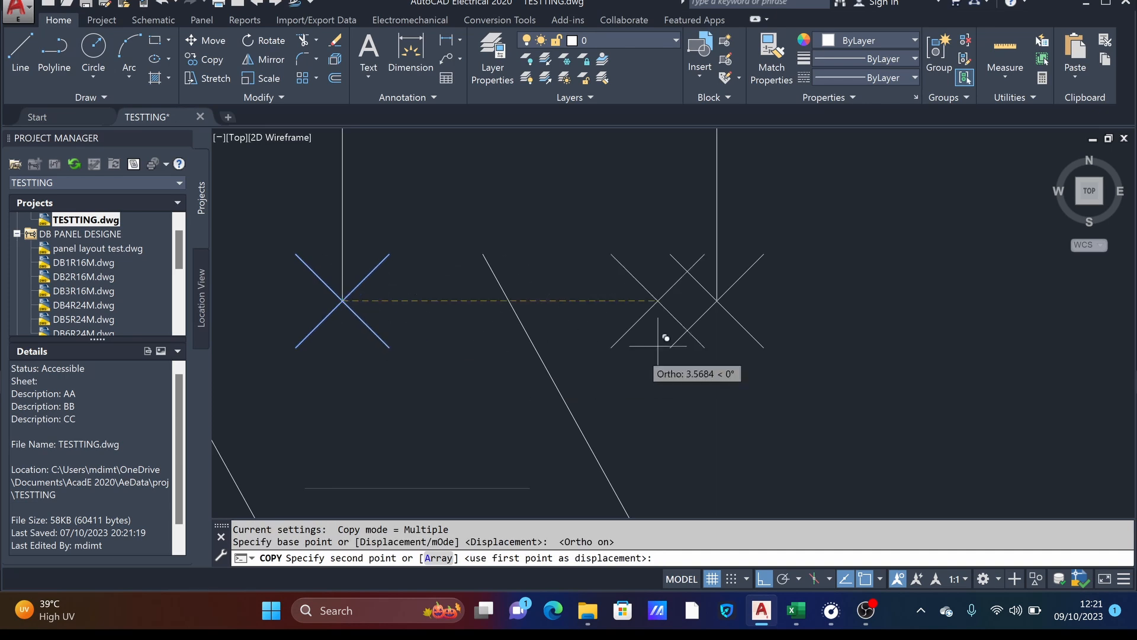
left_click(724, 292)
scroll(785, 323, "down", 5)
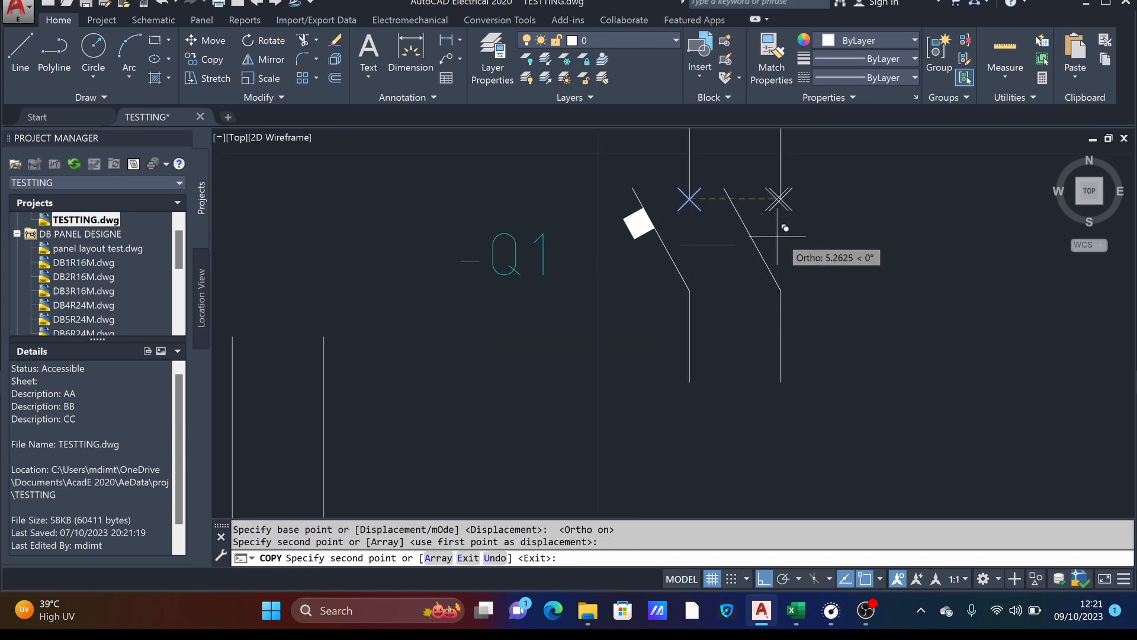
key("Escape")
key("Escape")
- Trace the outline of the solid white square on the first pole's contact with connected lines through its corners
middle_click_drag(838, 261, 822, 378)
scroll(640, 335, "up", 3)
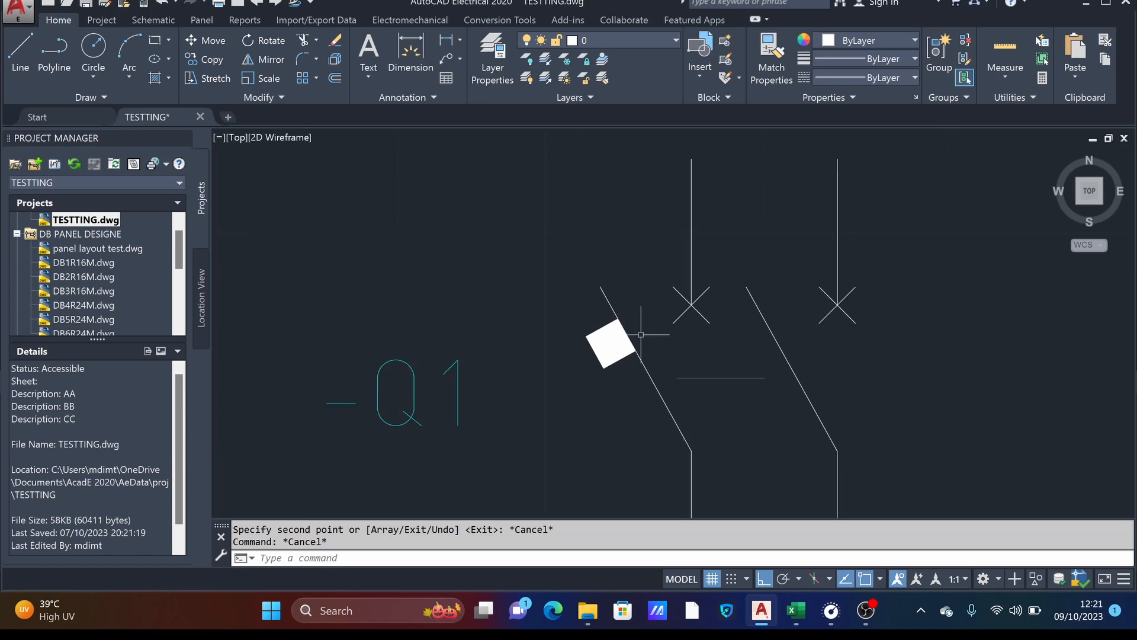
middle_click_drag(641, 335, 586, 293)
left_click(20, 53)
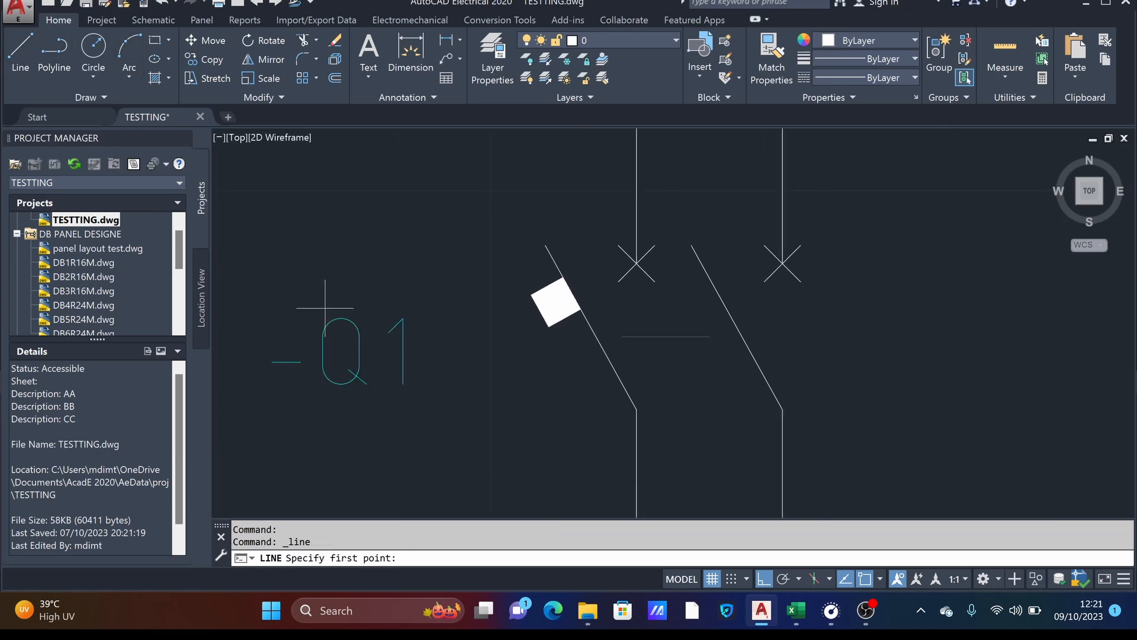
left_click(531, 295)
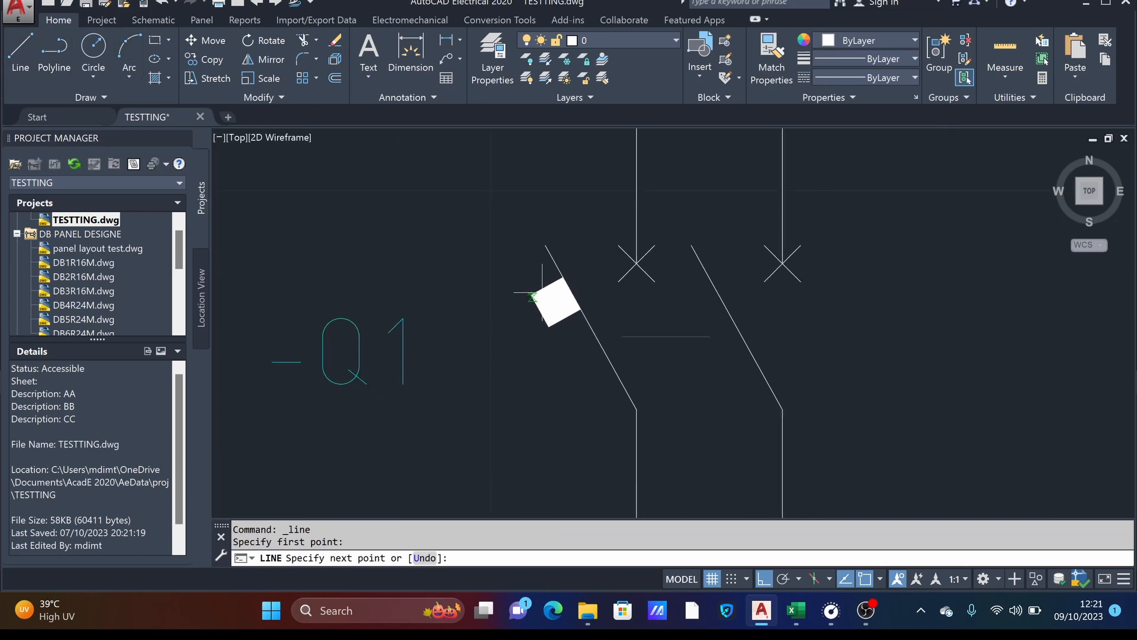
left_click(562, 278)
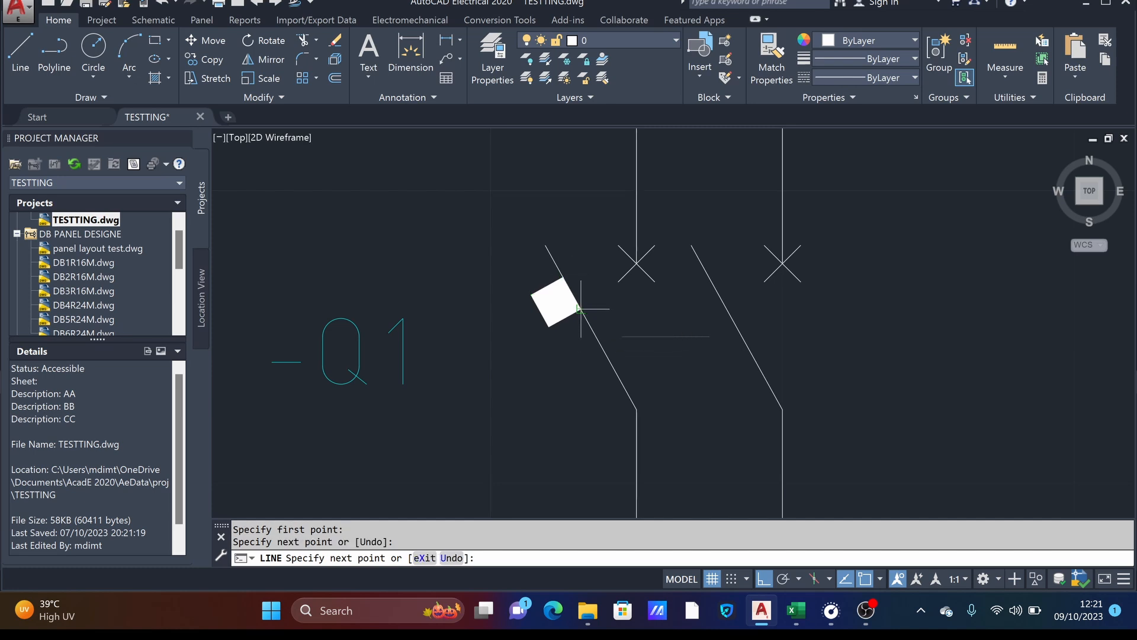
left_click(579, 308)
left_click(548, 326)
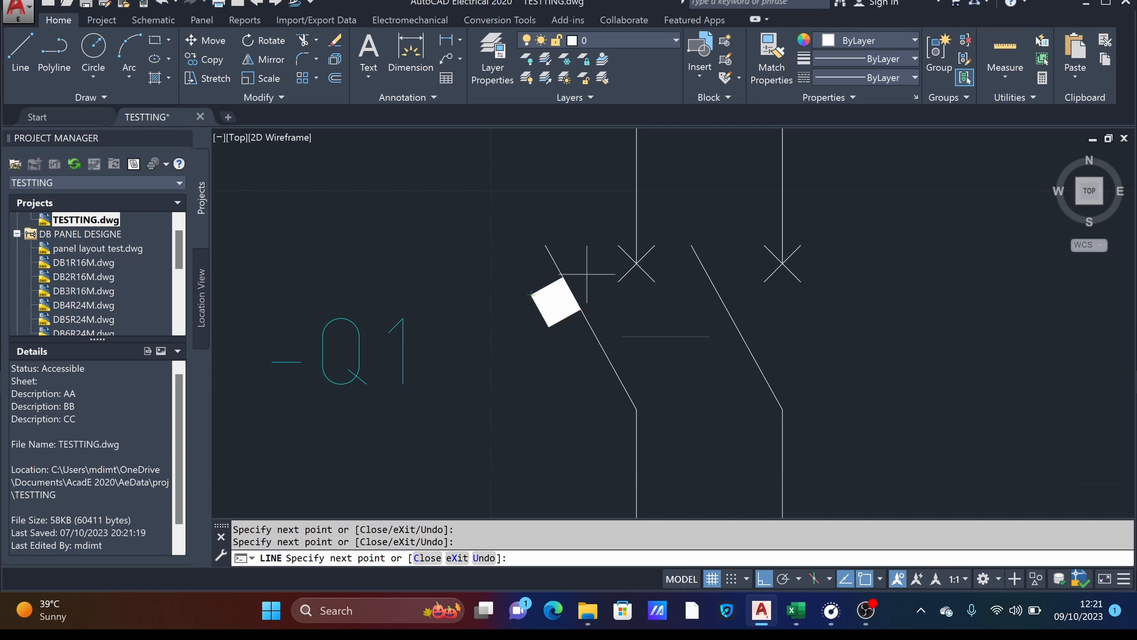
key("Return")
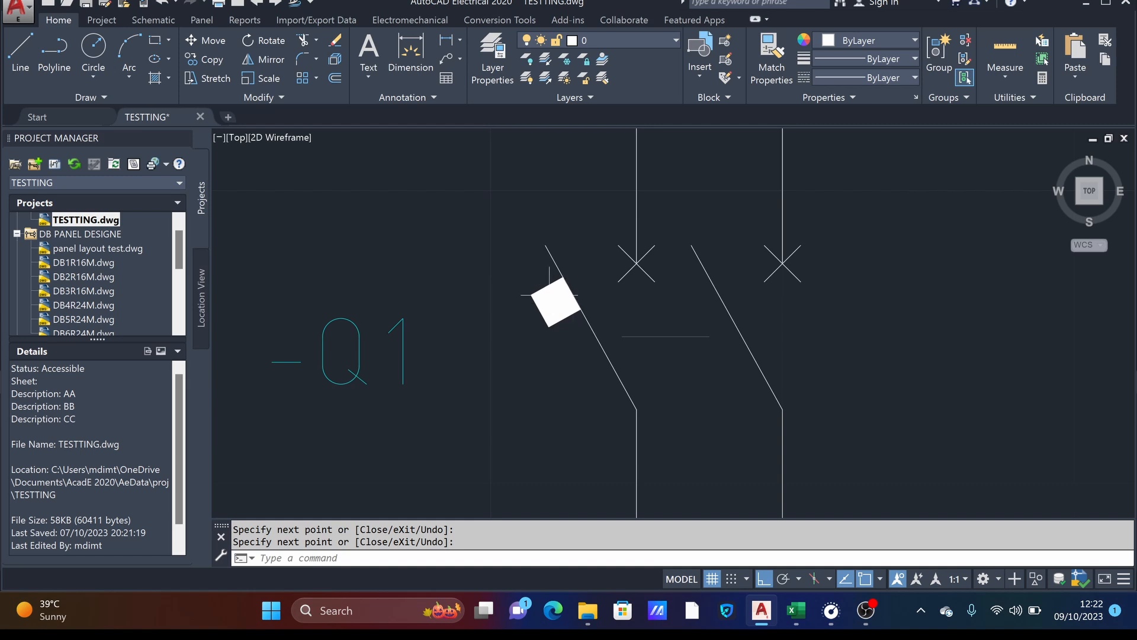
- Trace the horizontal link between the two poles with a line from its left end to its right end
scroll(661, 306, "down", 3)
middle_click_drag(698, 305, 690, 328)
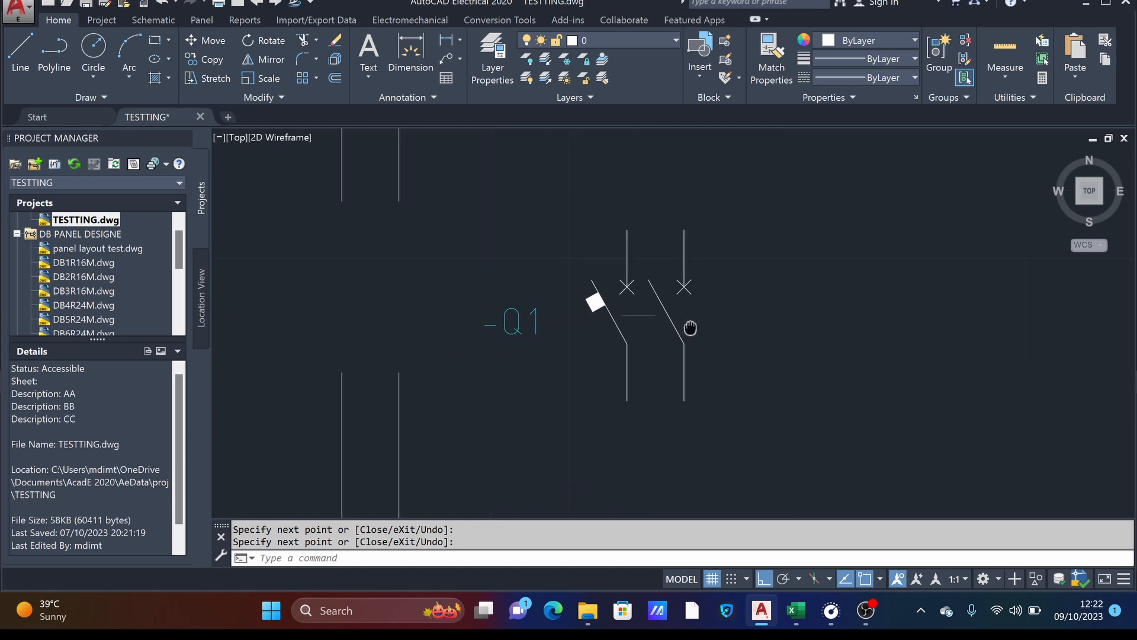
scroll(646, 284, "up", 4)
scroll(605, 355, "up", 4)
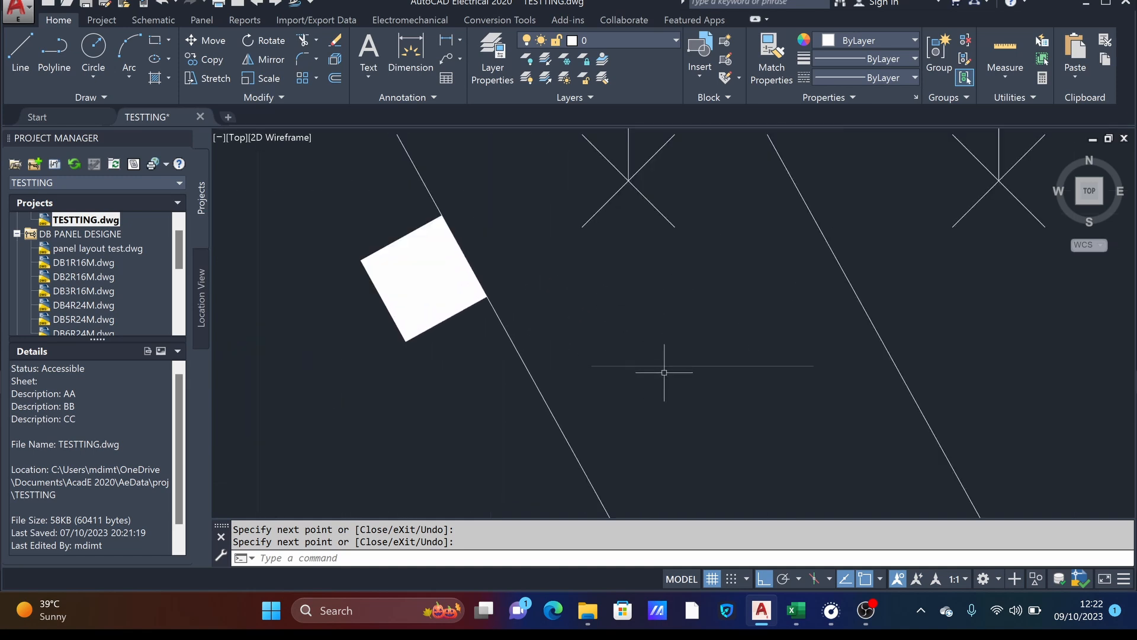
left_click(8, 50)
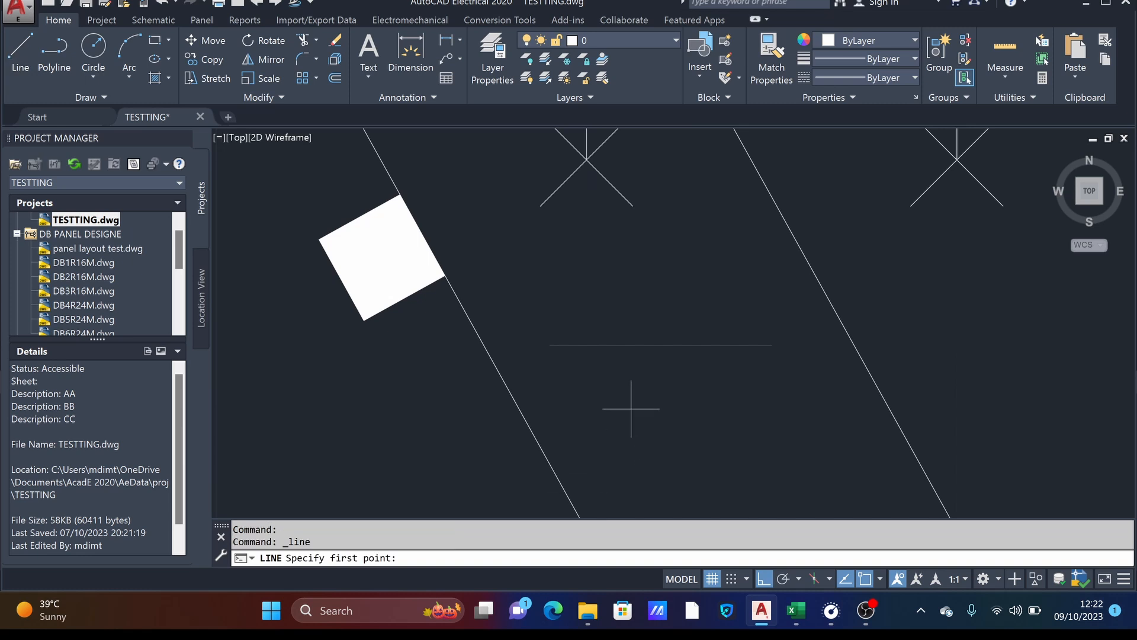
left_click(549, 344)
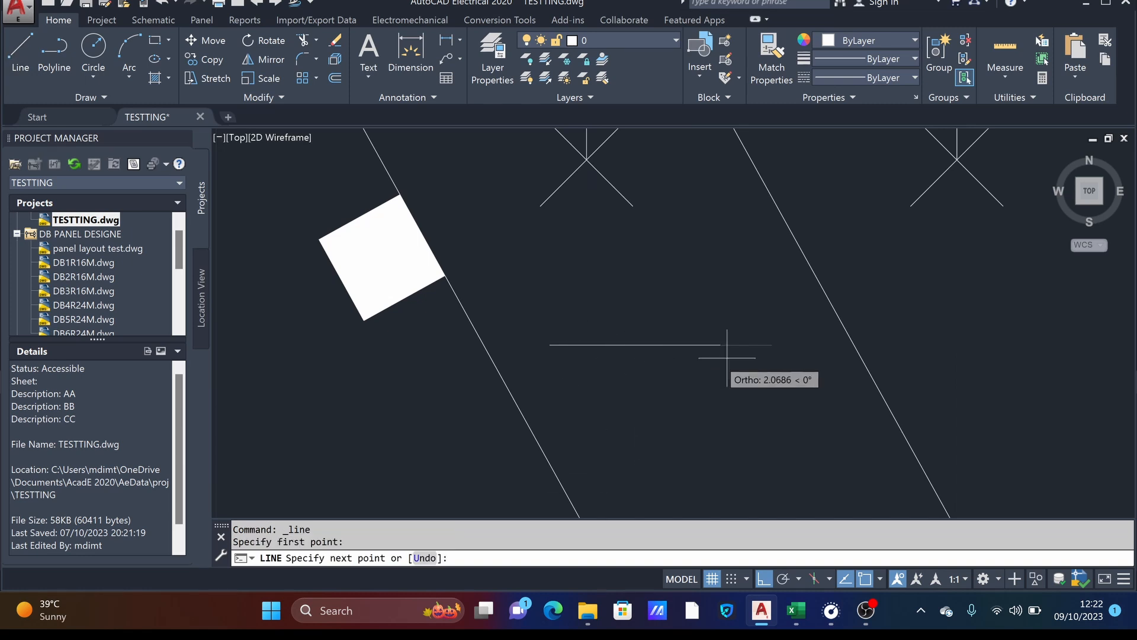
left_click(771, 345)
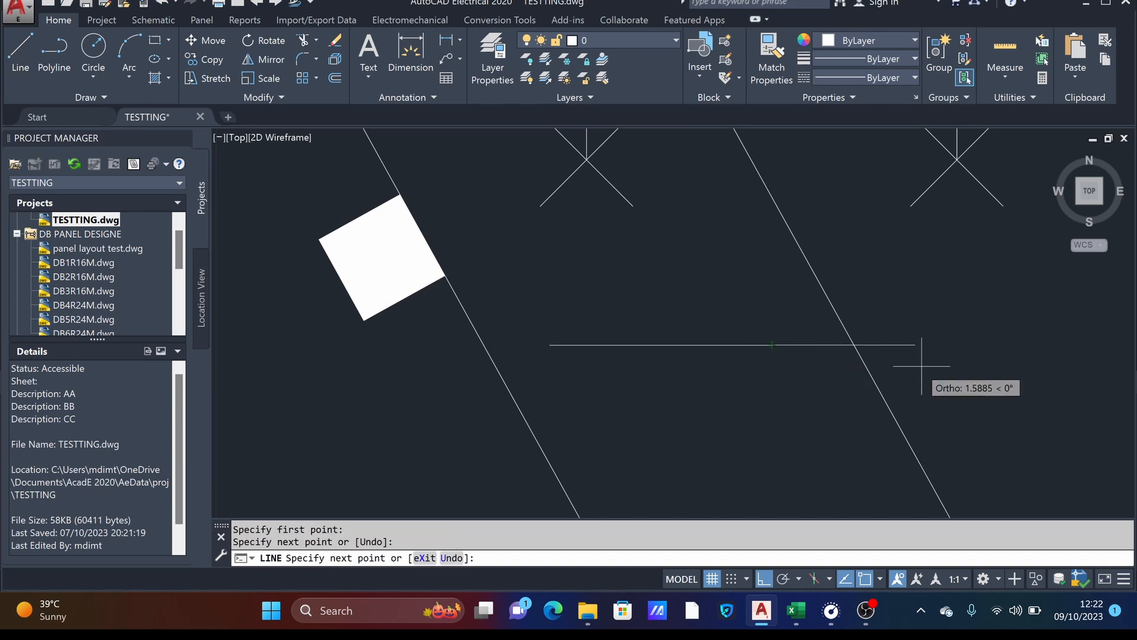
key("Return")
scroll(718, 382, "down", 8)
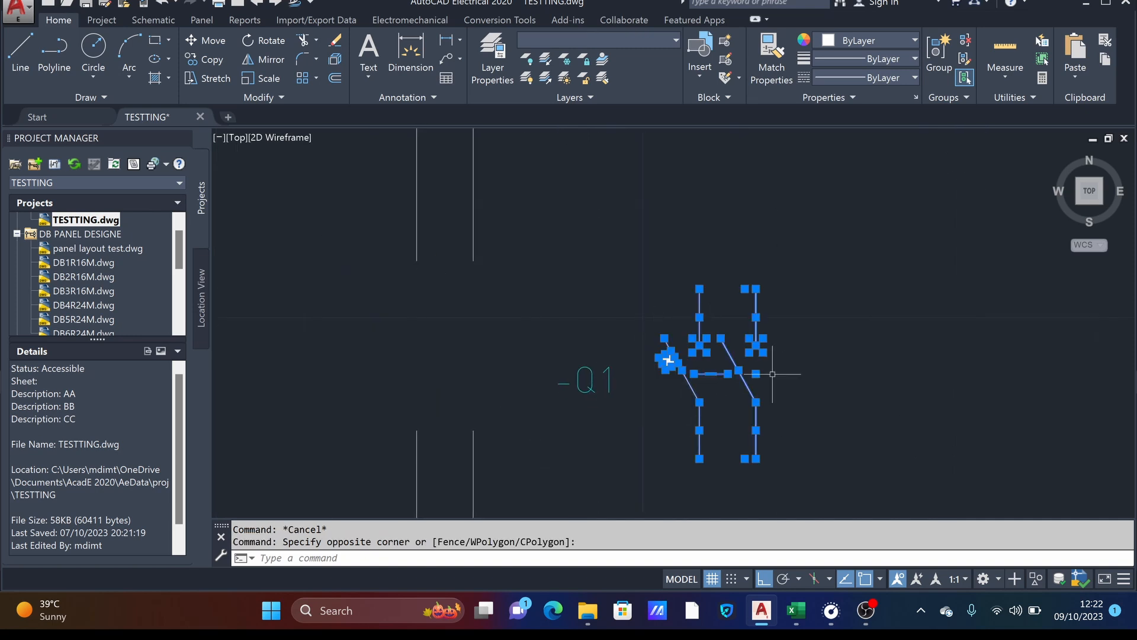
- Copy the selected traced two-pole breaker symbol and paste the duplicate in the empty space beside the original
key("ctrl+c")
key("ctrl+v")
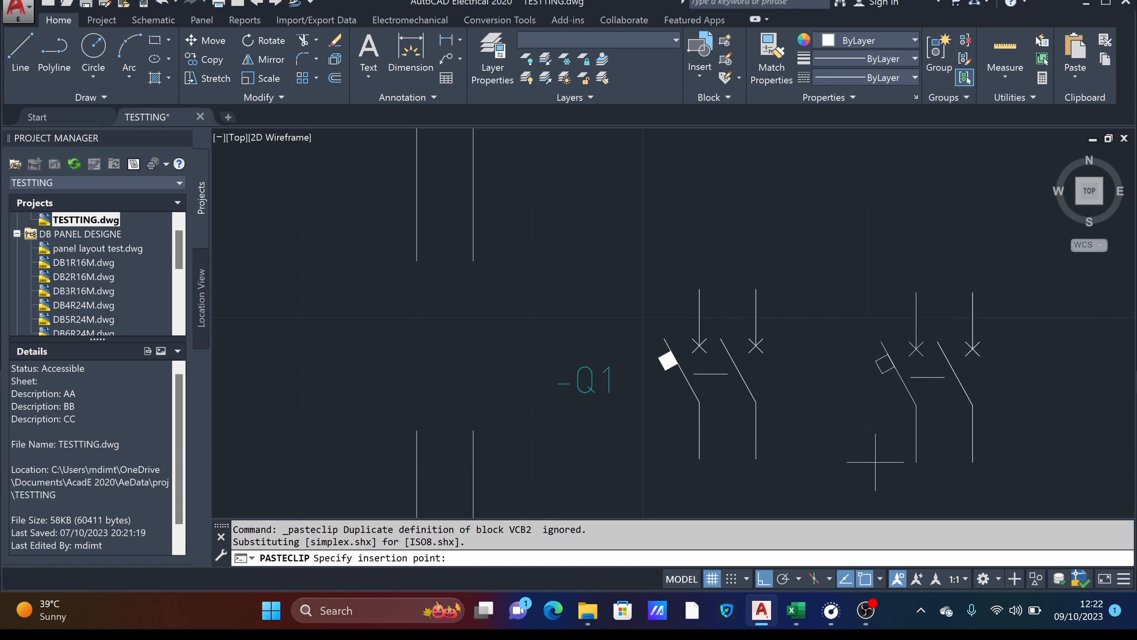
left_click(875, 462)
middle_click_drag(871, 444, 708, 433)
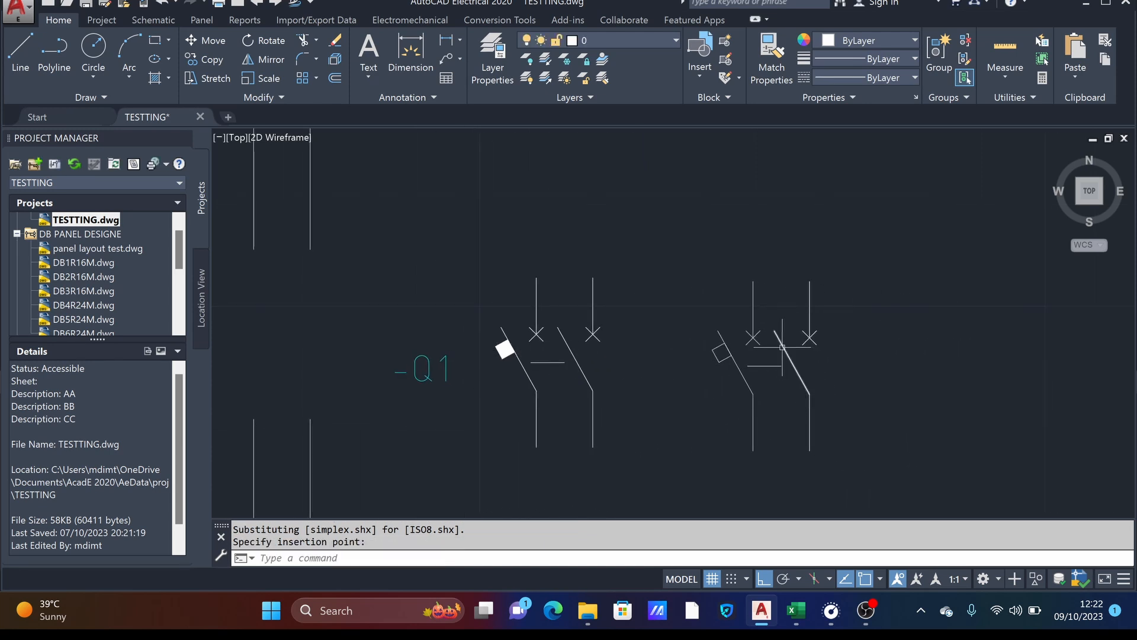
scroll(734, 363, "up", 2)
middle_click_drag(771, 363, 659, 330)
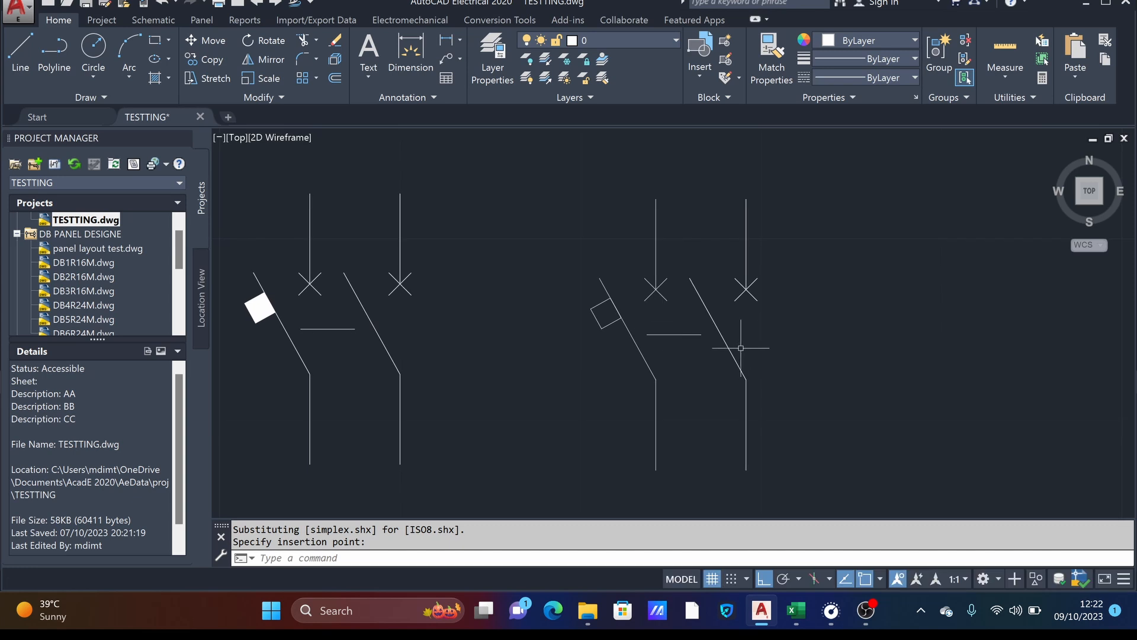
left_click(680, 176)
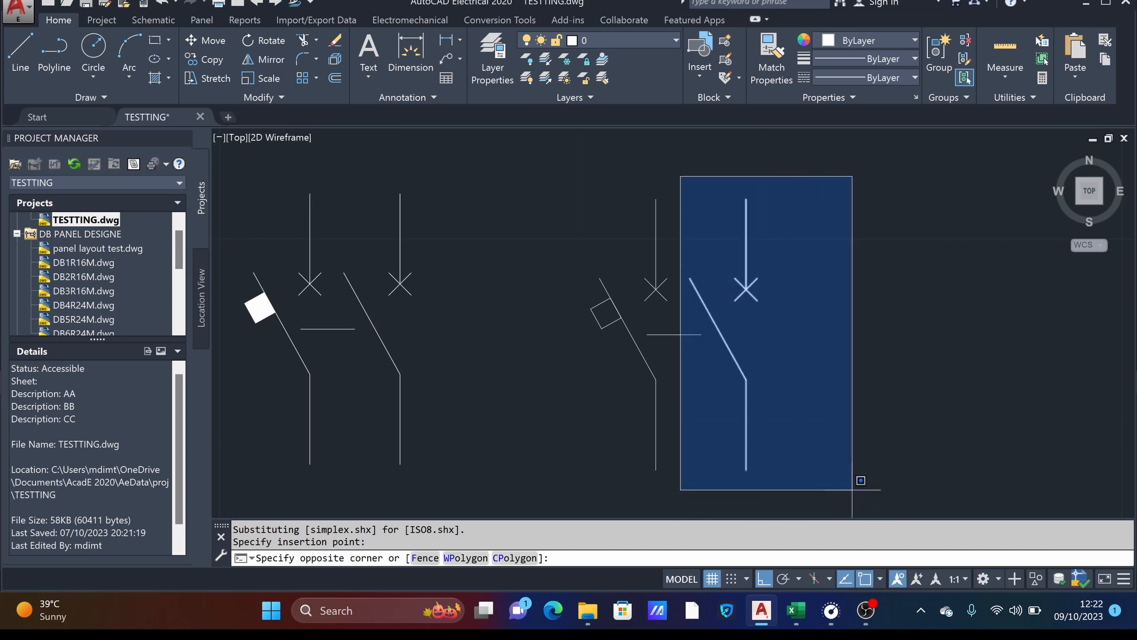
left_click(824, 462)
key("Escape")
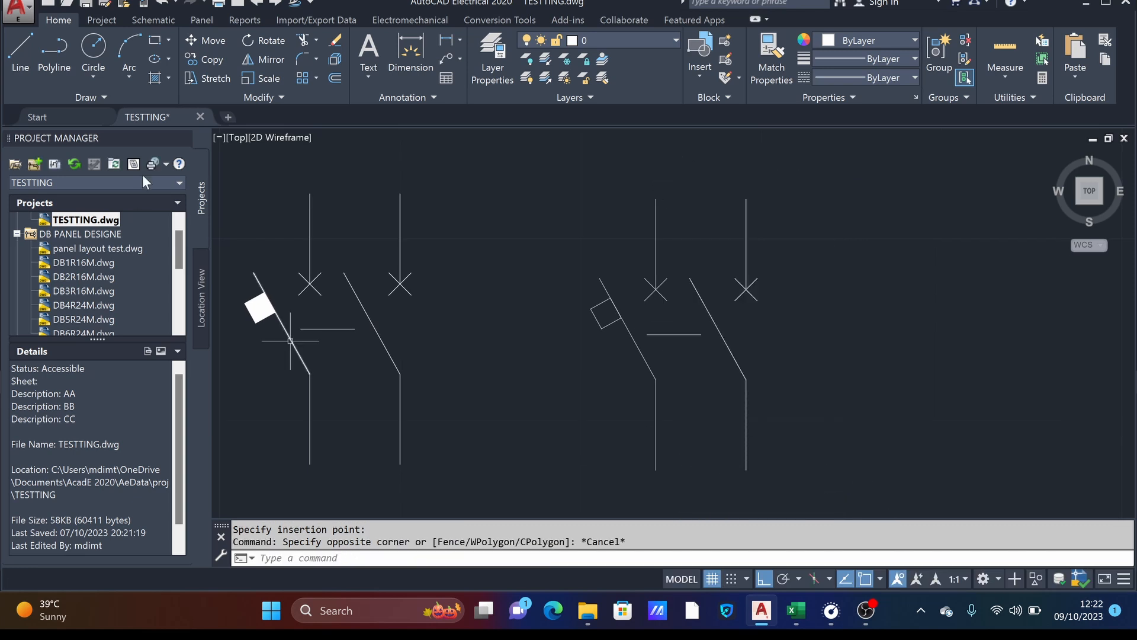
- Draw a horizontal spacing line from the lower end of the pasted symbol's first pole to the lower end of its second pole
left_click(26, 51)
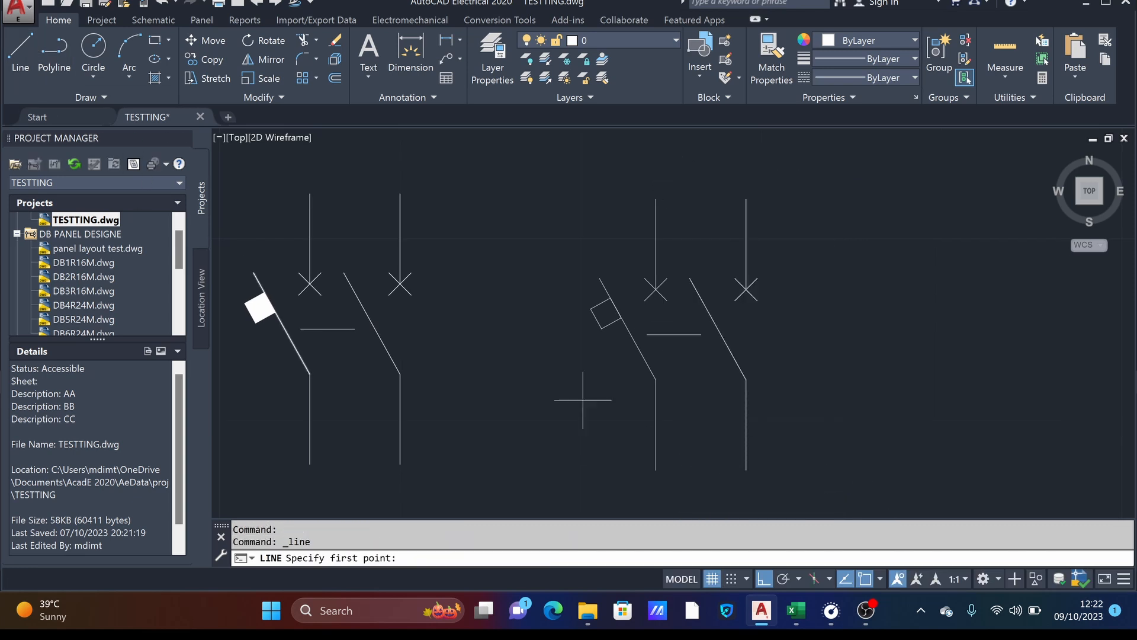
left_click(656, 470)
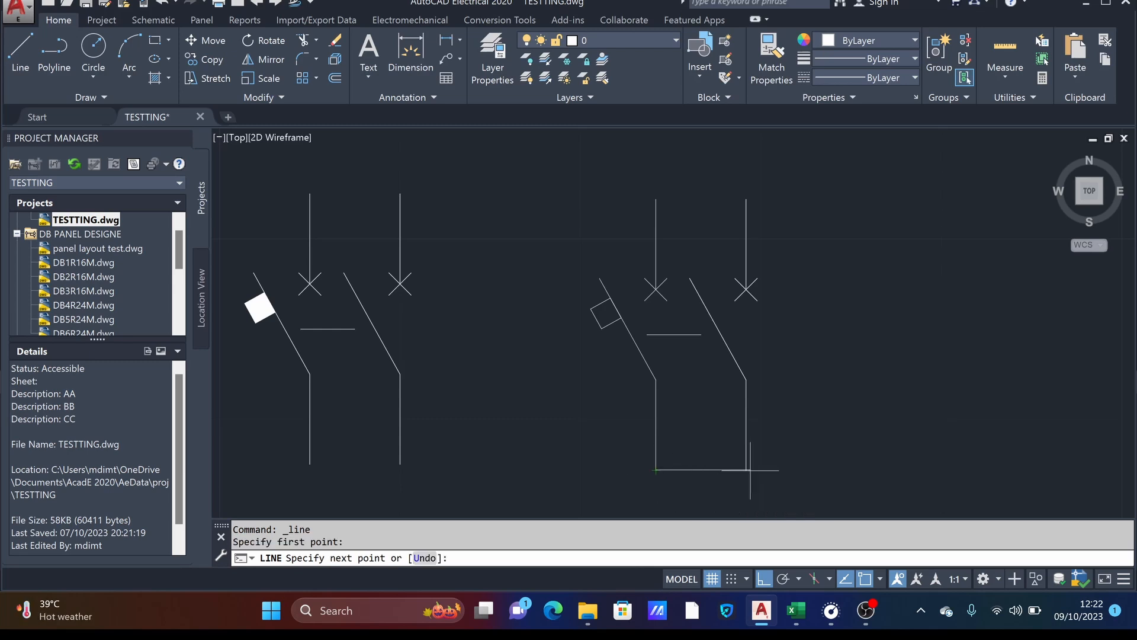
left_click(746, 469)
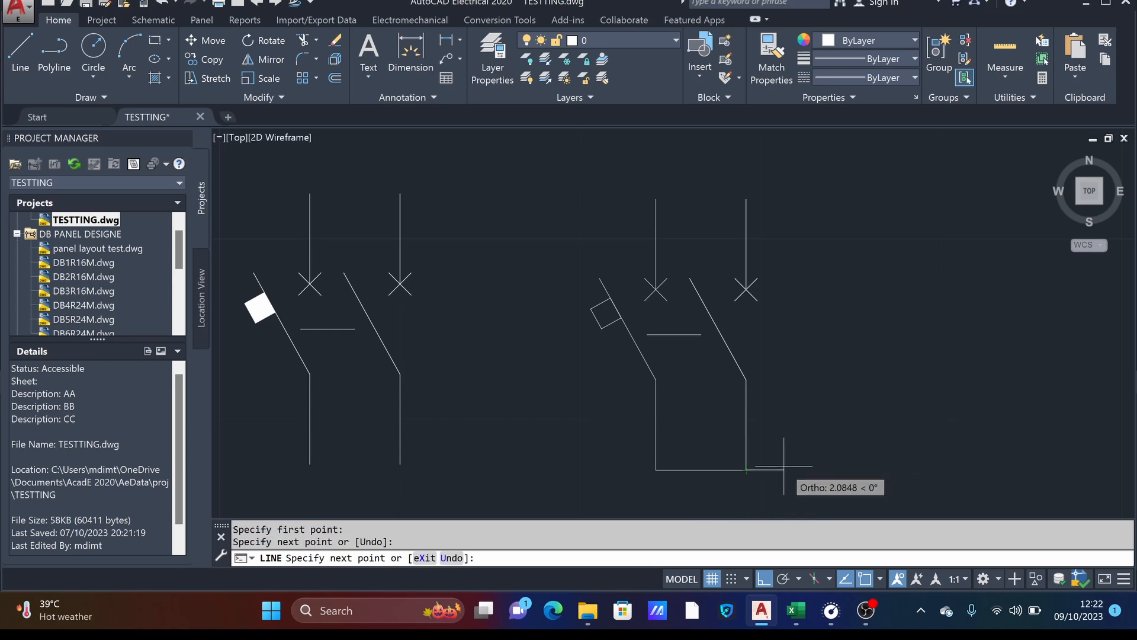
key("Return")
- Copy the spacing line twice, end to end, so the row extends two pole spacings beyond the second pole
left_click(702, 470)
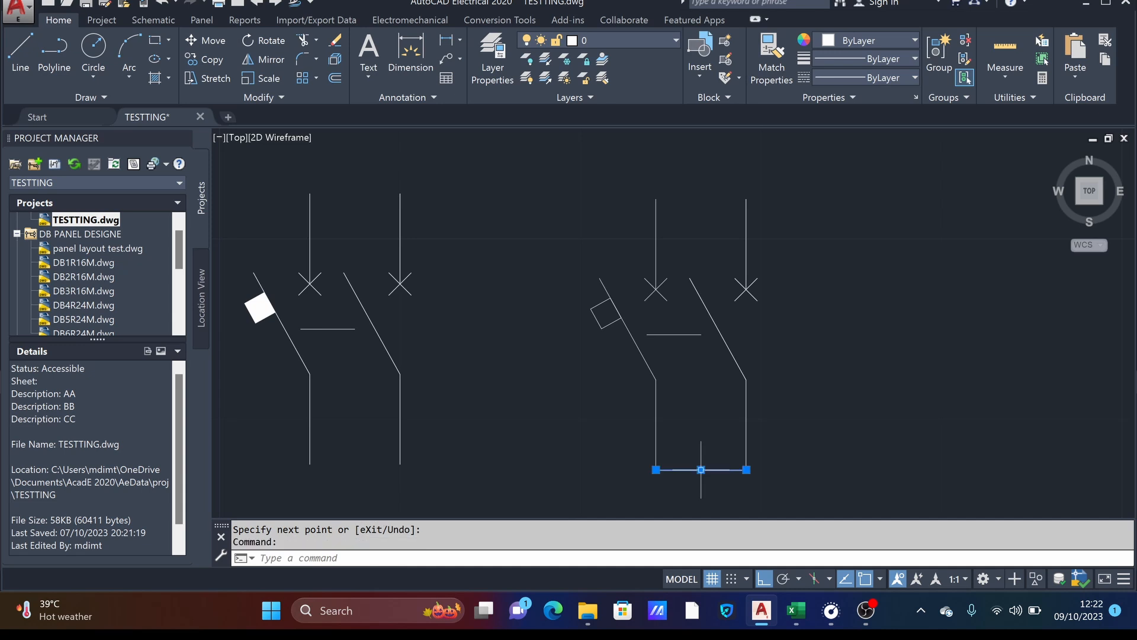
right_click(696, 431)
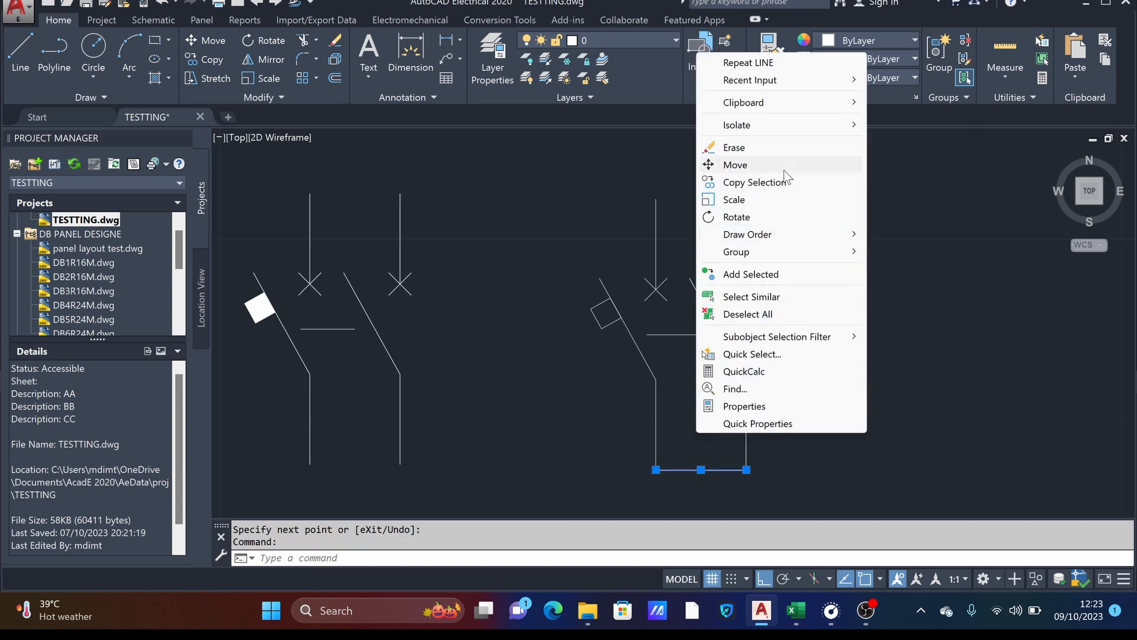
left_click(760, 181)
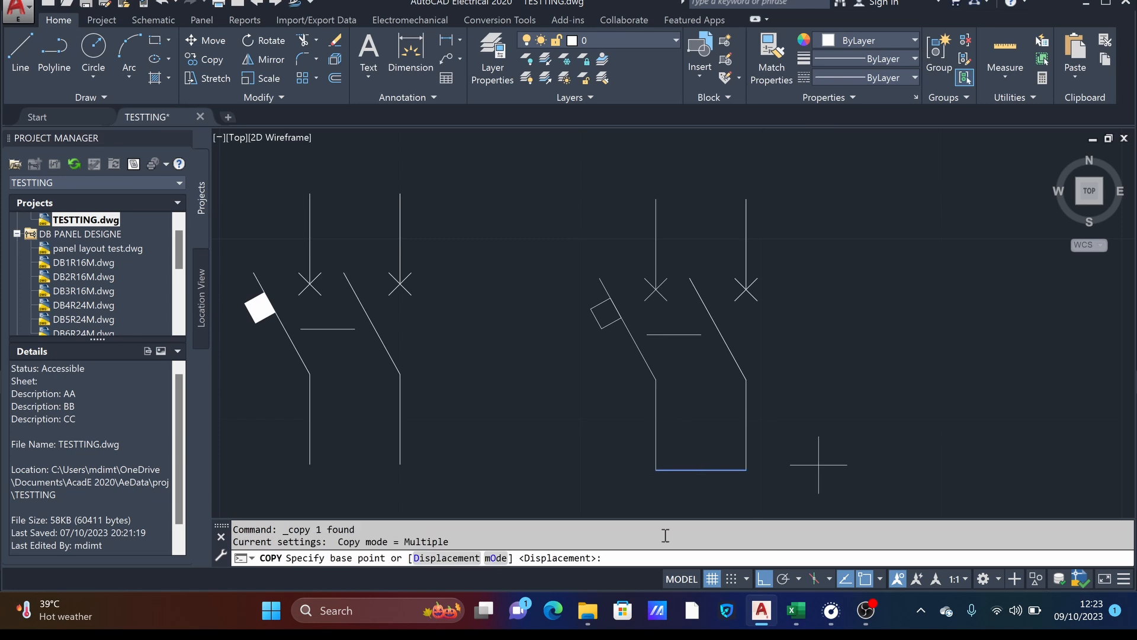
left_click(655, 470)
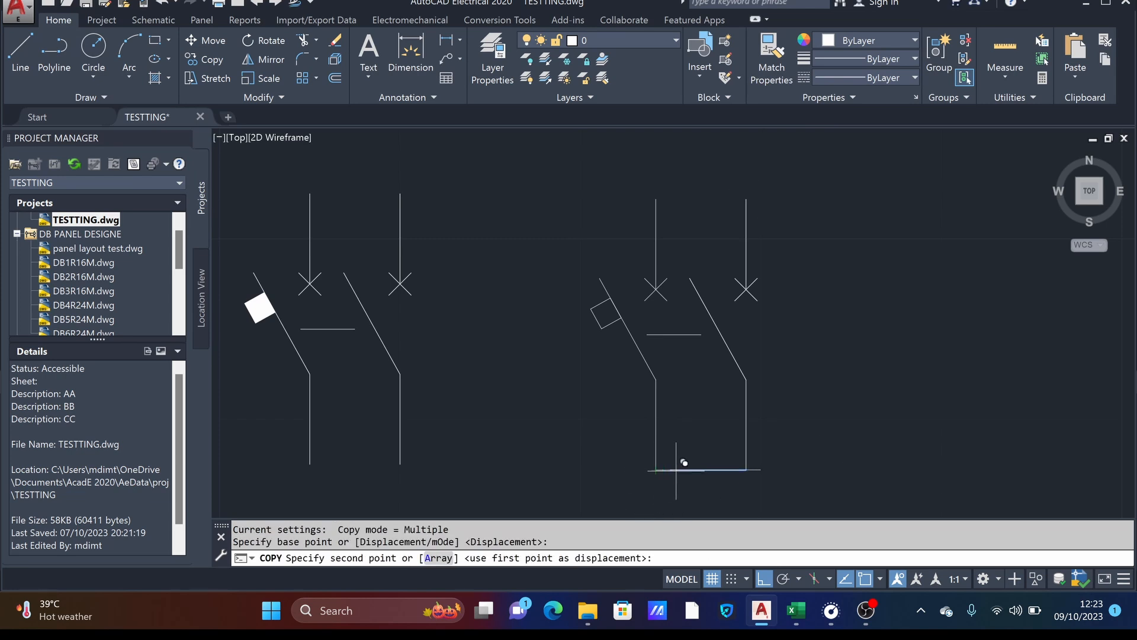
left_click(746, 469)
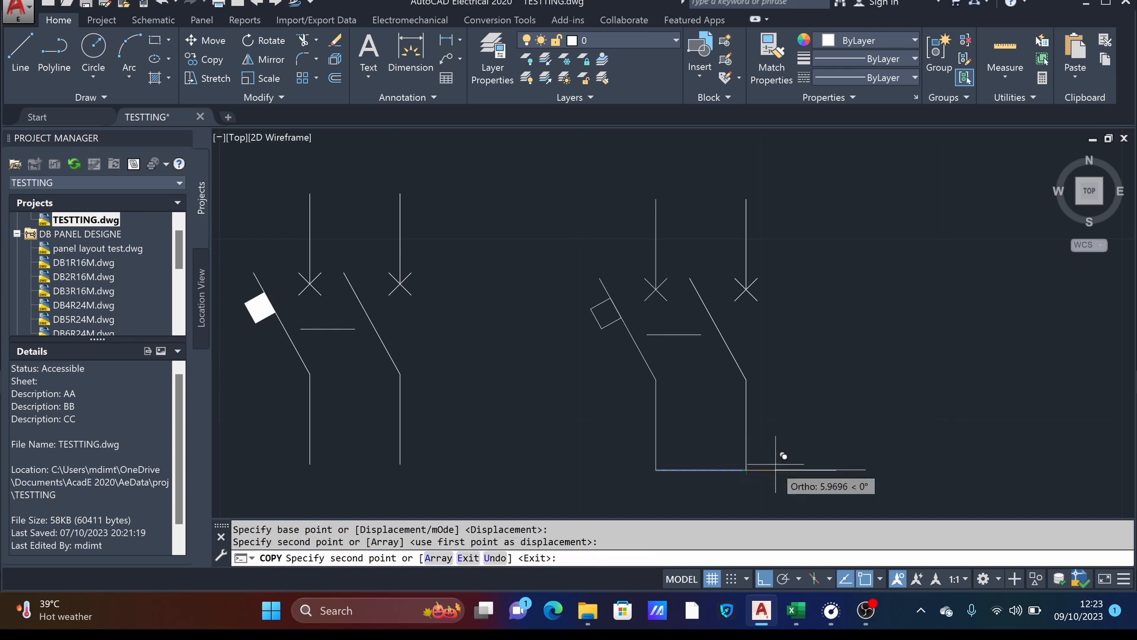
left_click(835, 470)
key("Return")
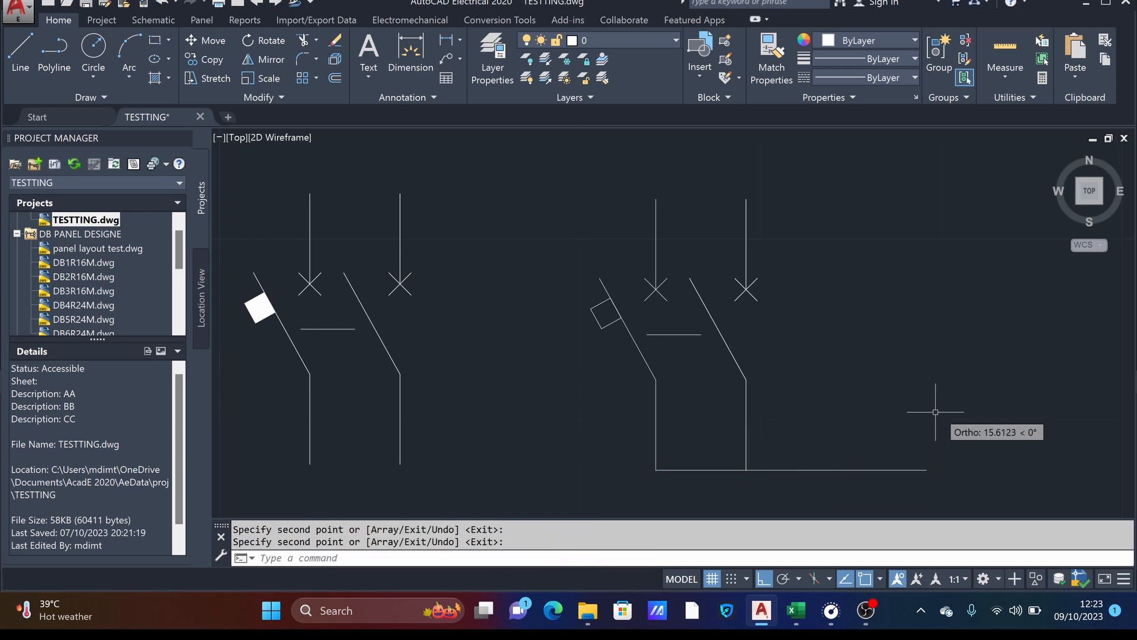
key("Return")
key("Escape")
key("Escape")
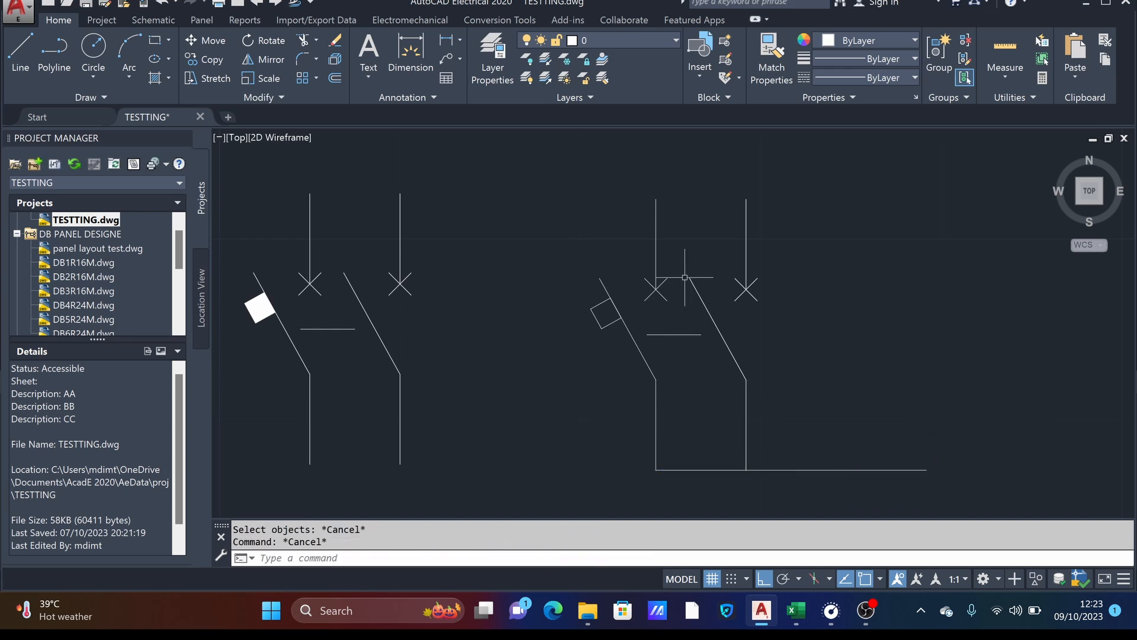
left_click(699, 182)
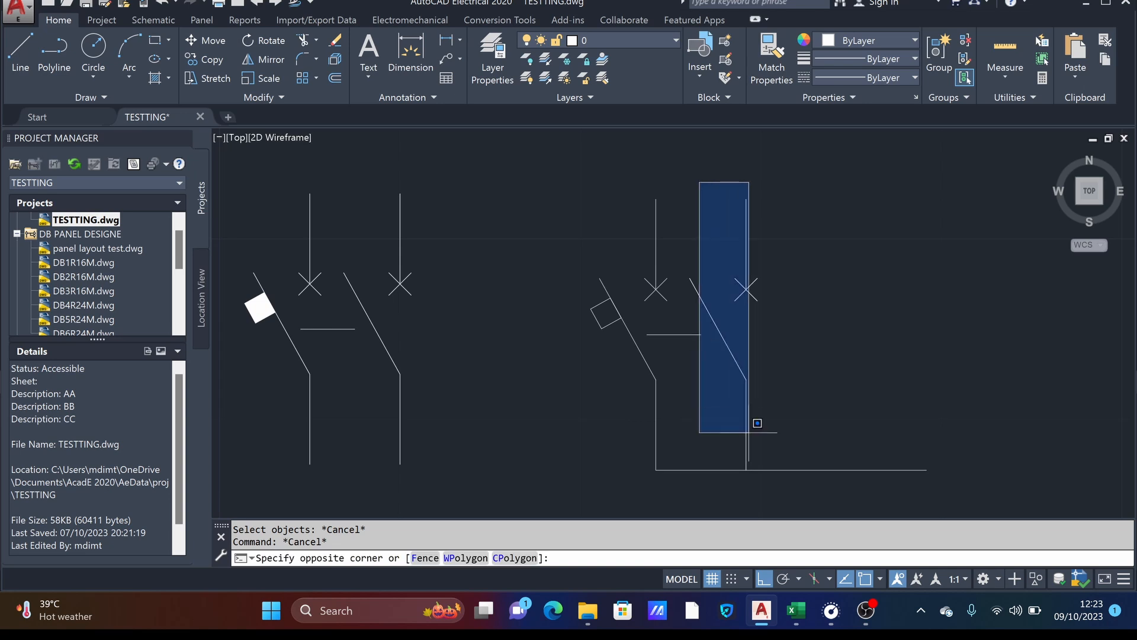
left_click(808, 454)
left_click(821, 451)
left_click(735, 208)
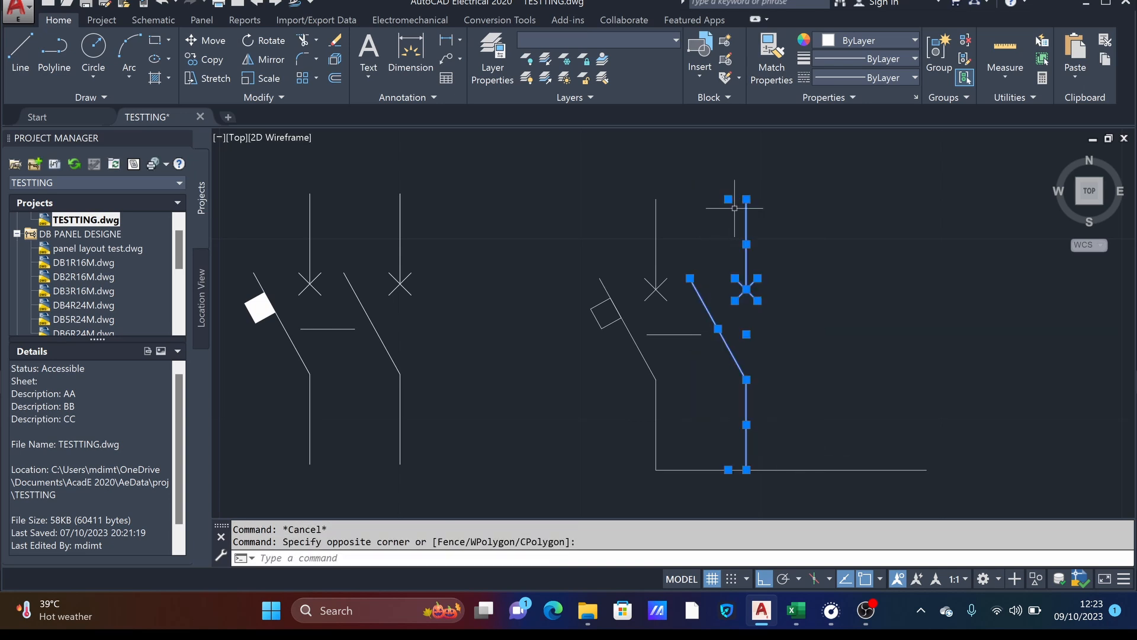
key("Escape")
left_click(747, 216)
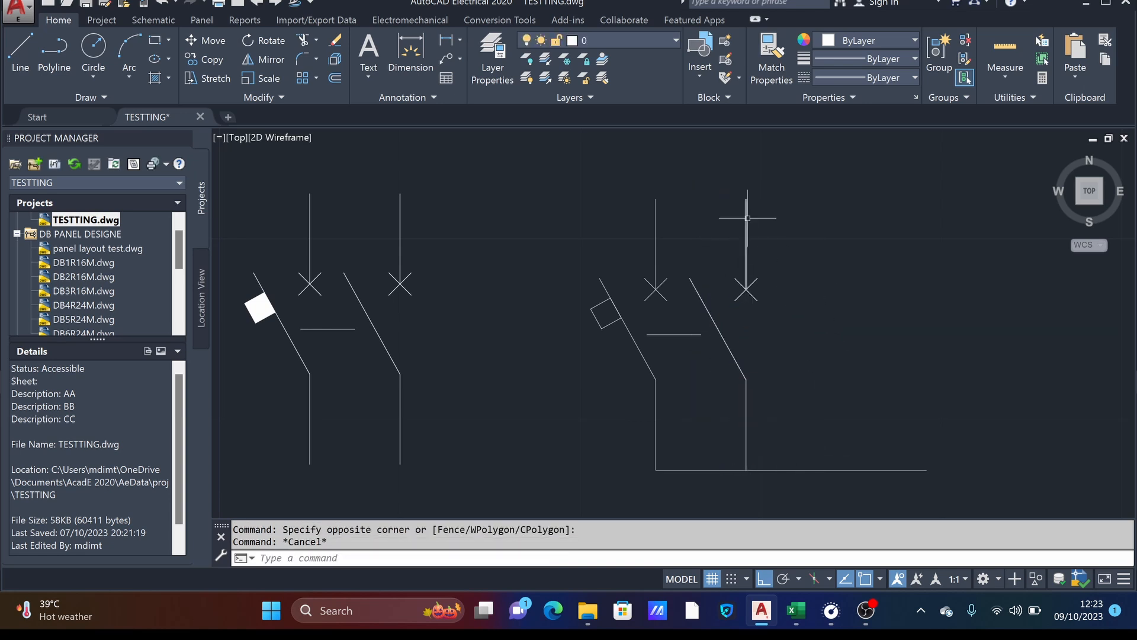
key("Escape")
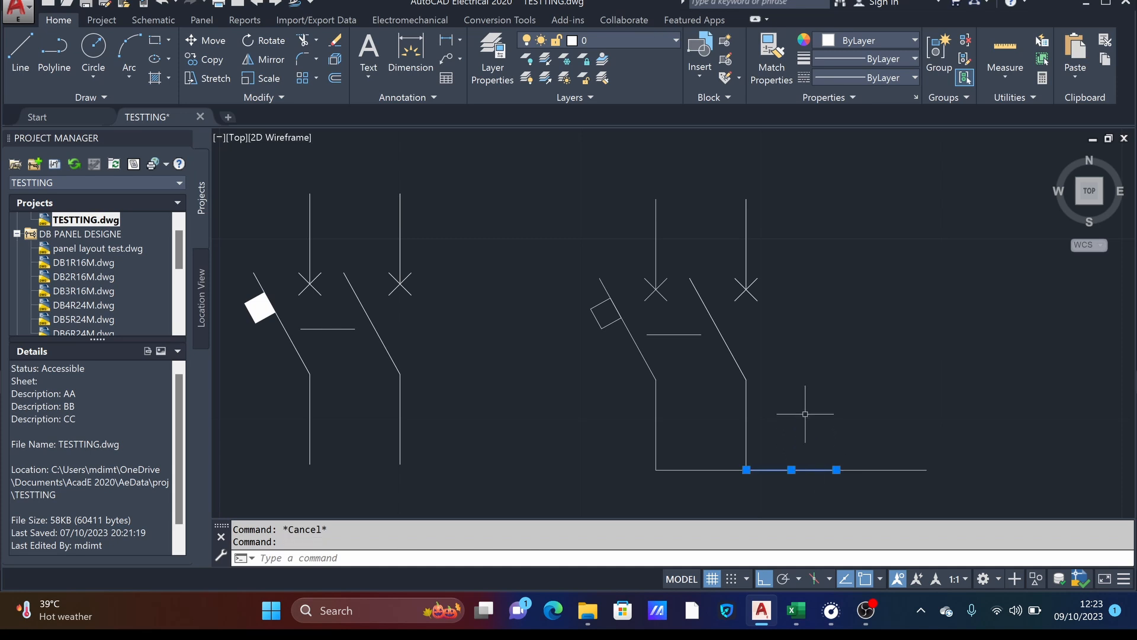
left_click(834, 416)
left_click(716, 208)
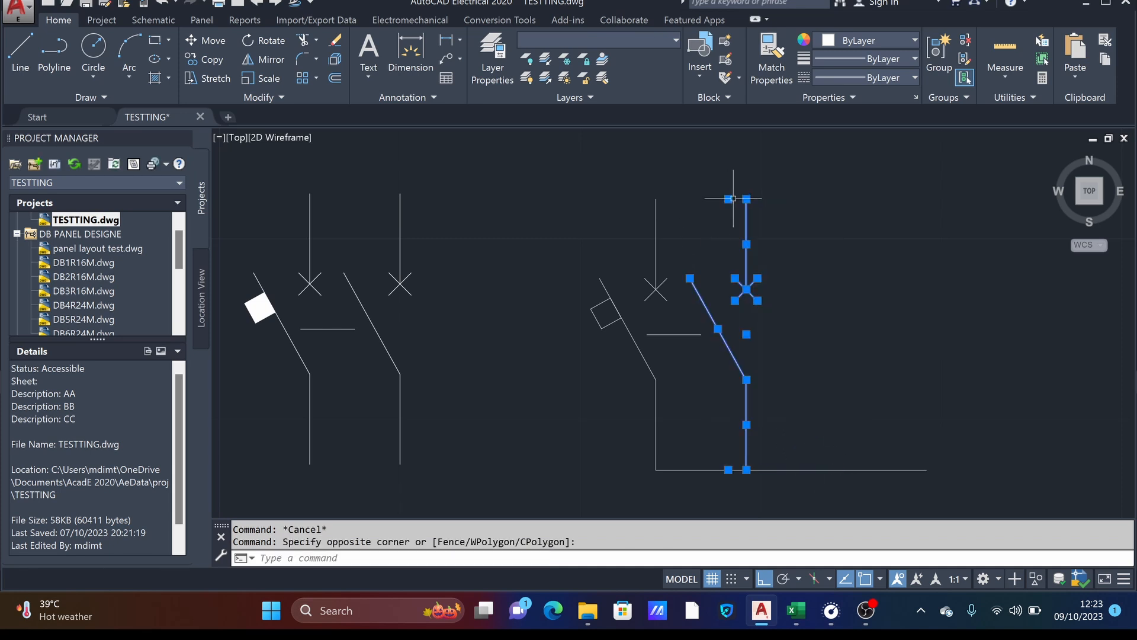
key("Escape")
- Copy the second pole from its lower end to the ends of the two added spacing lines, making a third and fourth pole
left_click(812, 423)
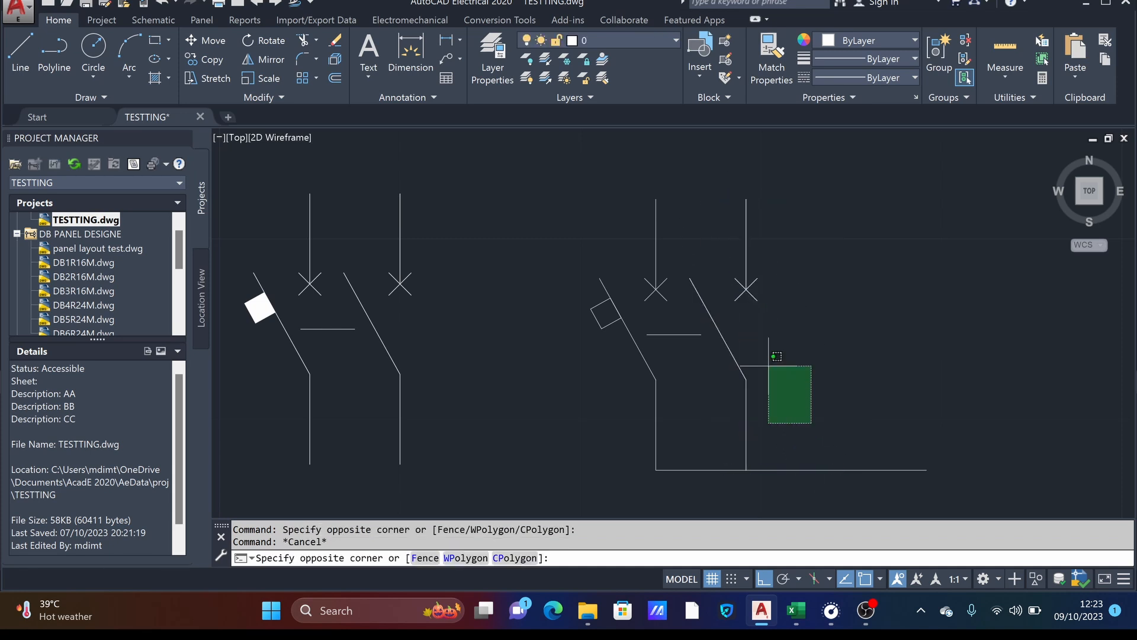
left_click(718, 225)
right_click(839, 234)
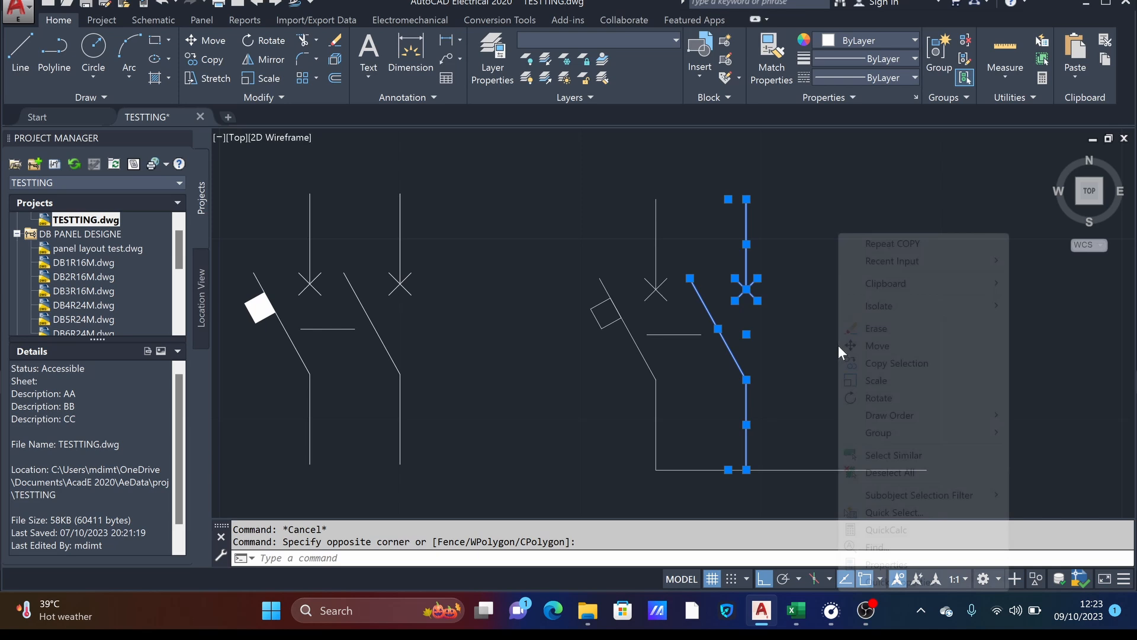
left_click(873, 368)
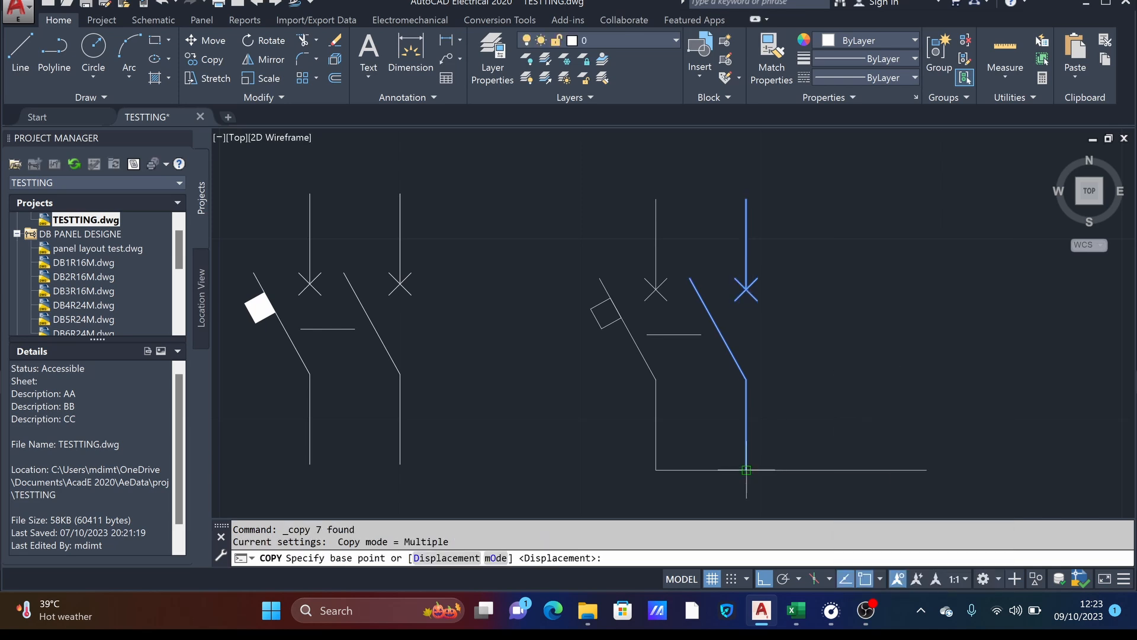
left_click(747, 470)
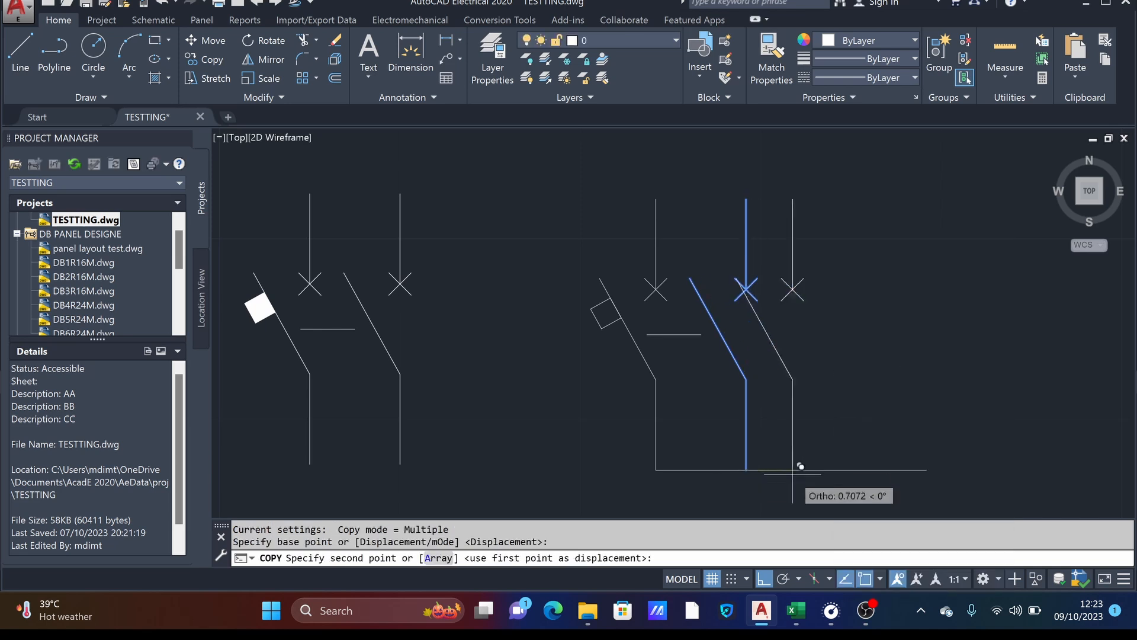
left_click(836, 469)
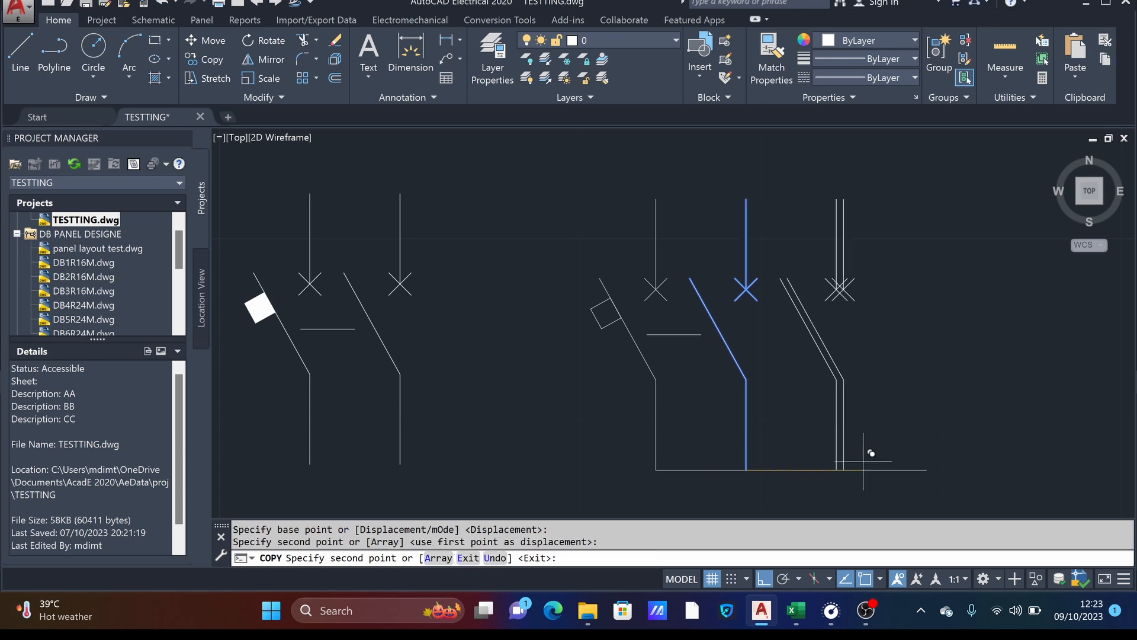
left_click(927, 469)
key("Escape")
- Erase the three horizontal spacing lines joining the lower ends of the four poles
scroll(608, 319, "down", 4)
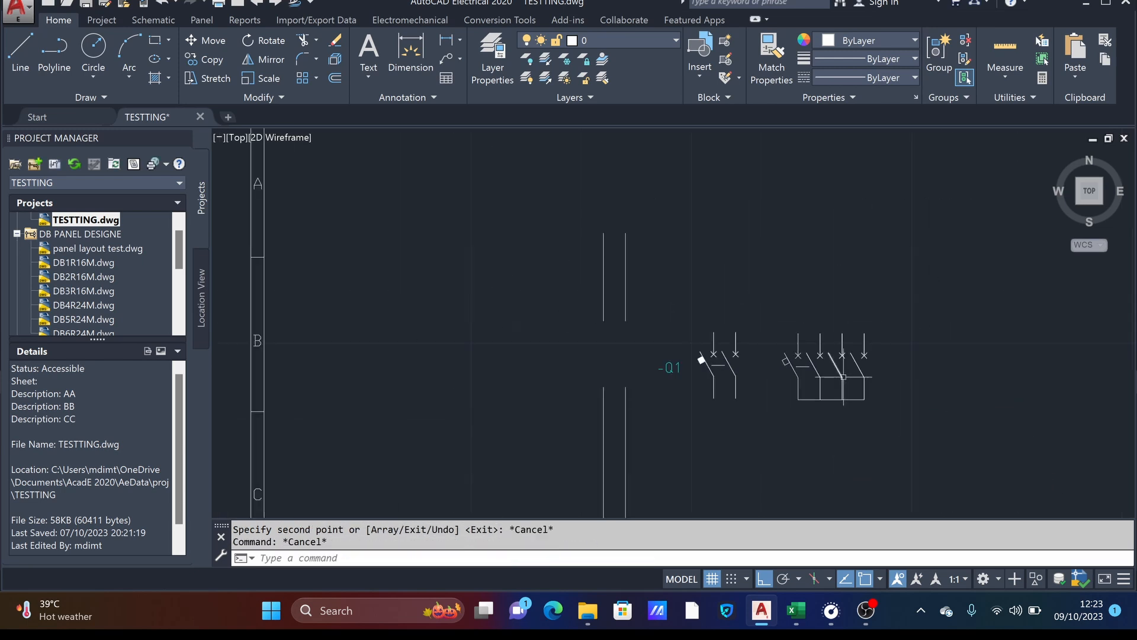
scroll(608, 319, "up", 4)
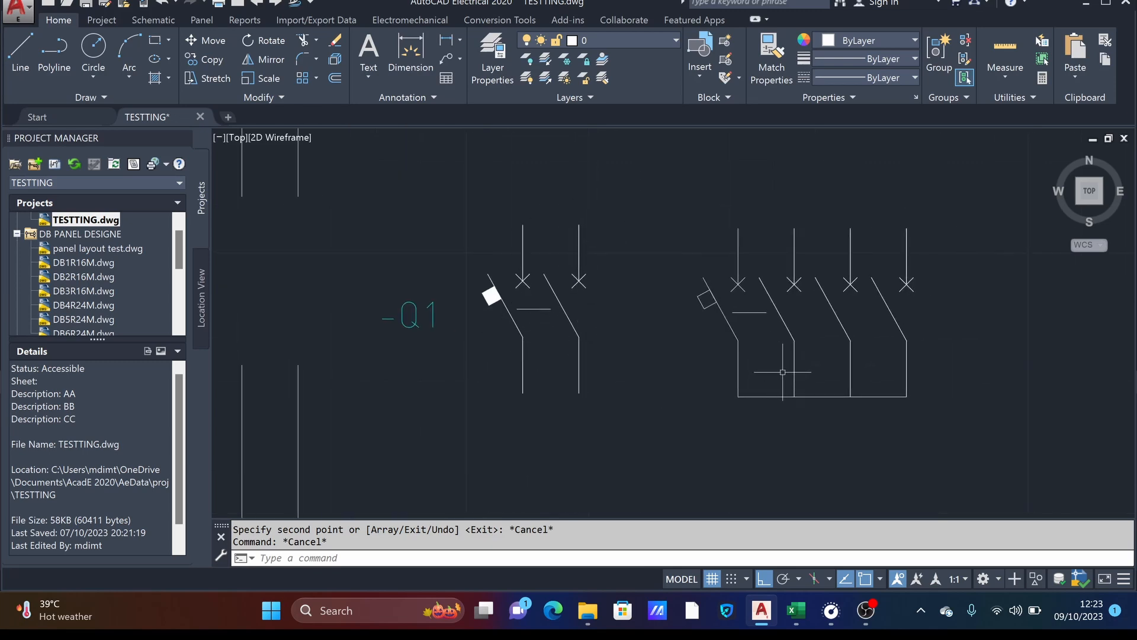
scroll(724, 314, "up", 4)
middle_click_drag(723, 308, 718, 327)
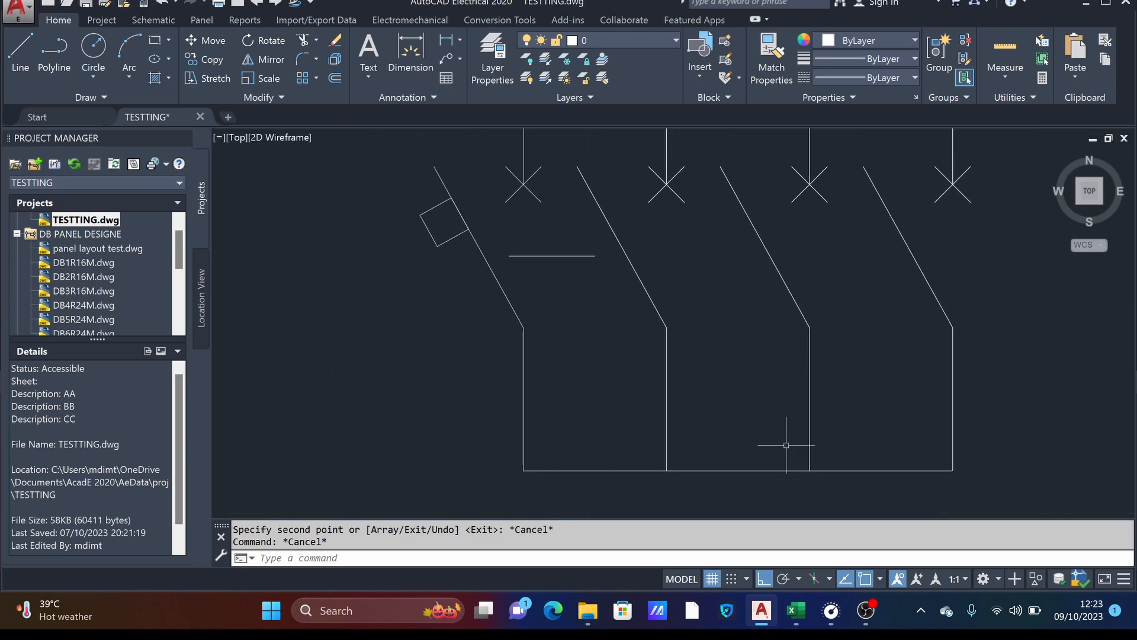
left_click(765, 485)
left_click(736, 437)
key("Delete")
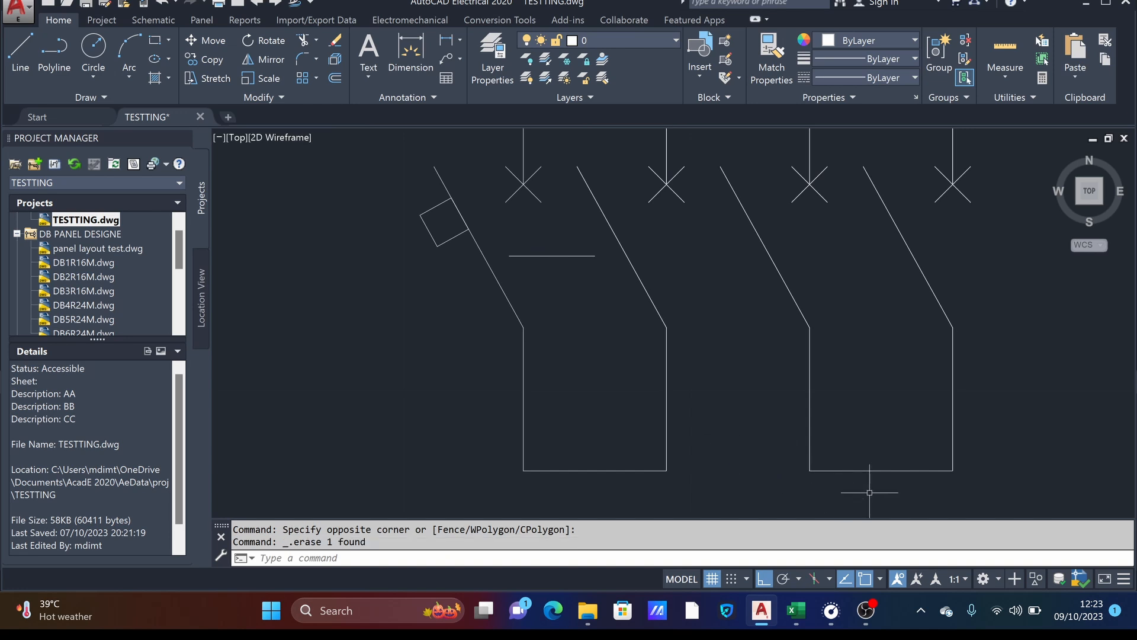
left_click(900, 489)
left_click(877, 438)
key("Delete")
left_click(640, 482)
left_click(600, 451)
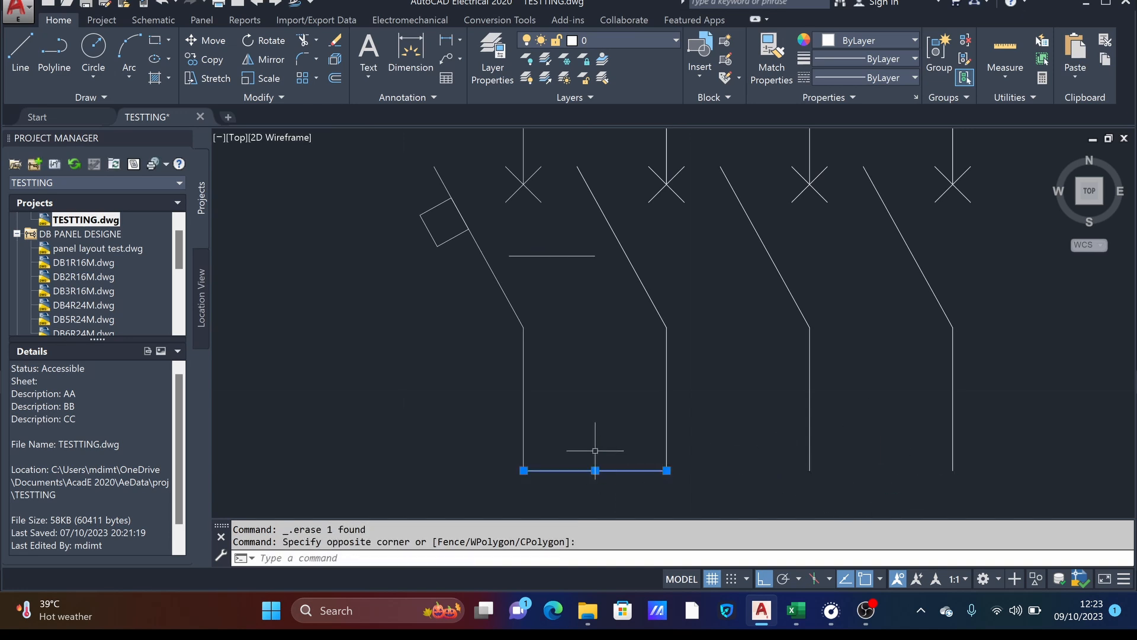
key("Delete")
- Fill the small square on the new symbol's first pole with a solid hatch and save the drawing
scroll(600, 450, "down", 5)
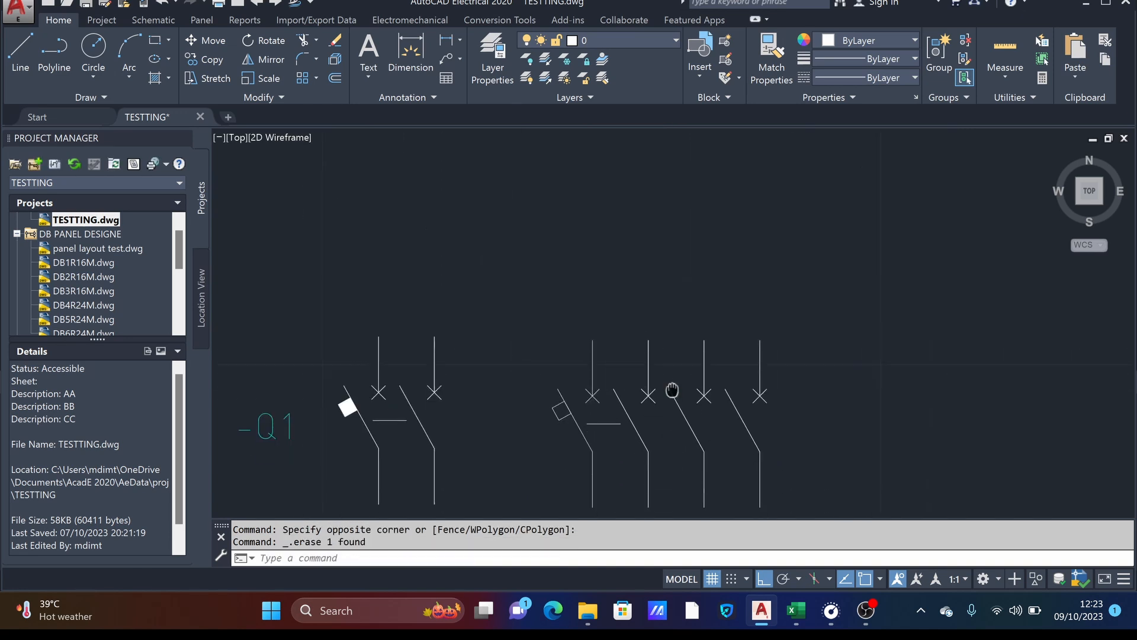
scroll(551, 347, "up", 6)
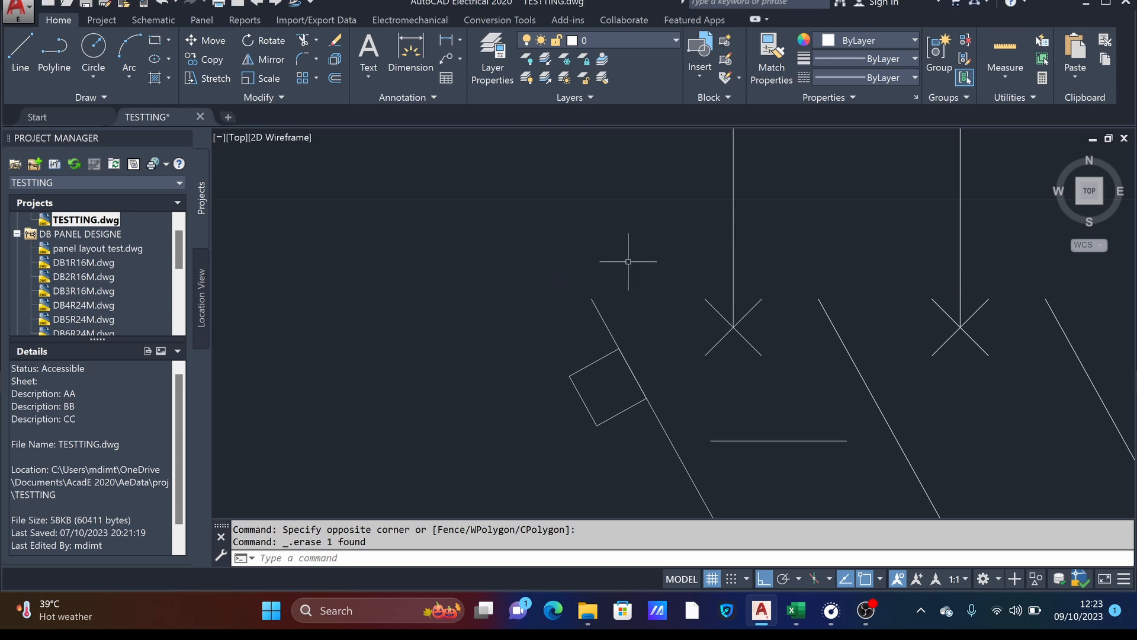
left_click(155, 74)
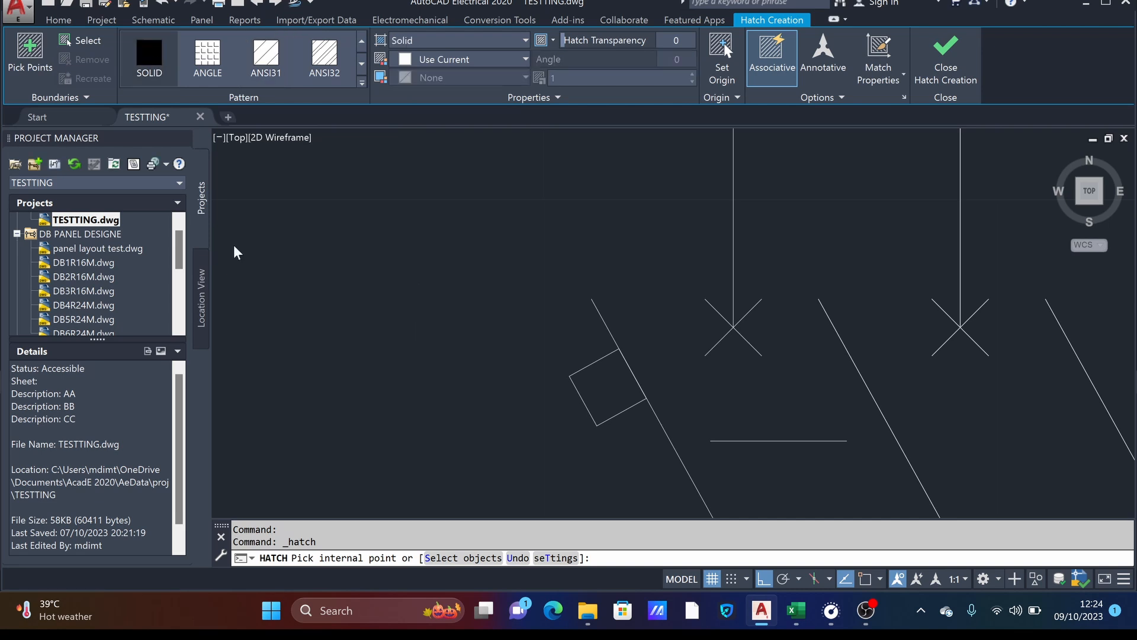
left_click(594, 376)
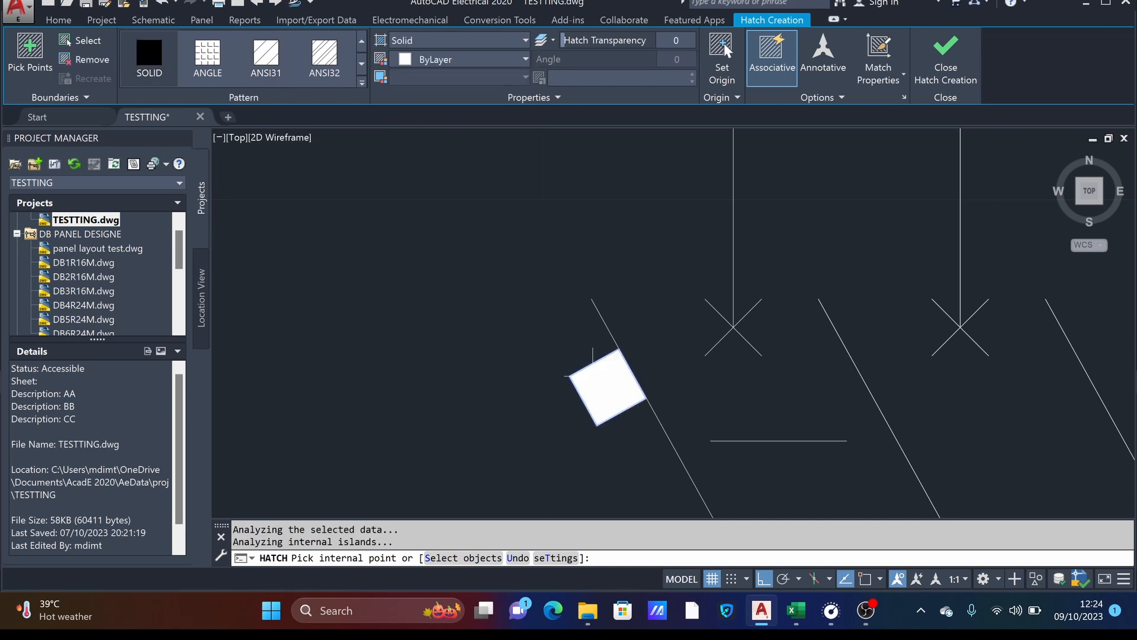
scroll(595, 376, "down", 2)
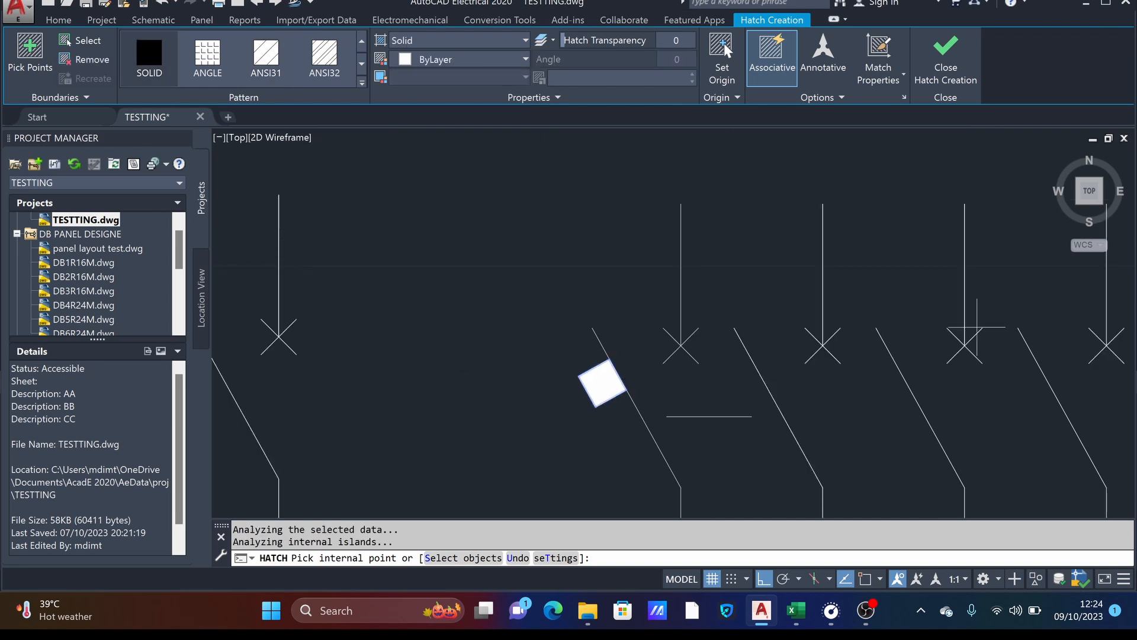
left_click(938, 62)
scroll(562, 305, "down", 6)
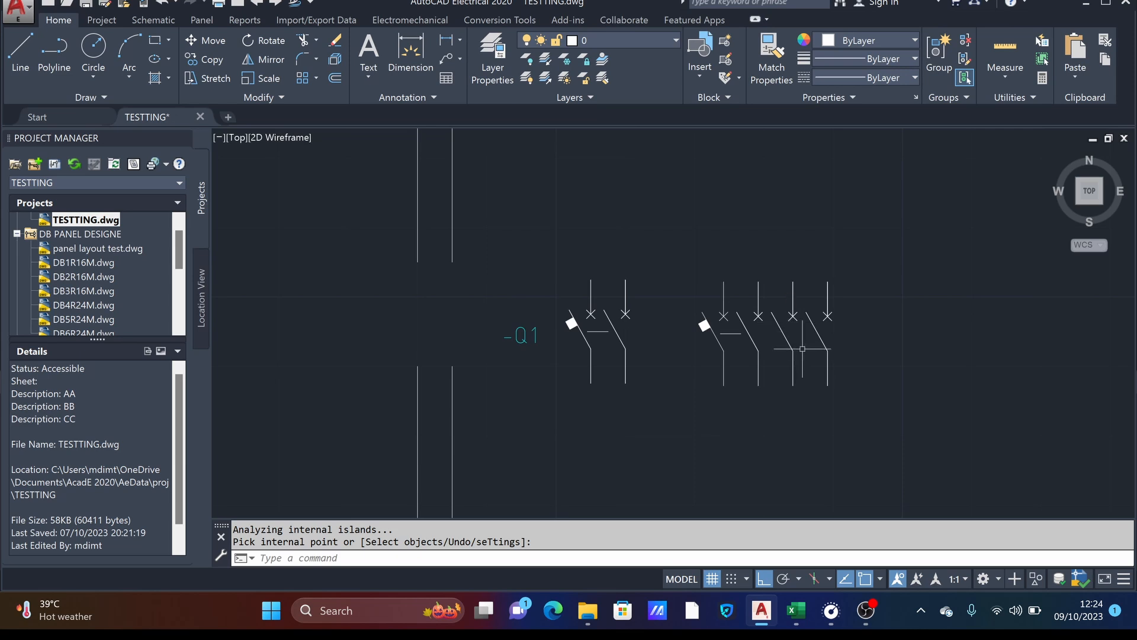
key("ctrl+s")
- Copy the short horizontal link line from between the first two poles into the two remaining gaps between poles, and save the drawing
scroll(655, 309, "up", 3)
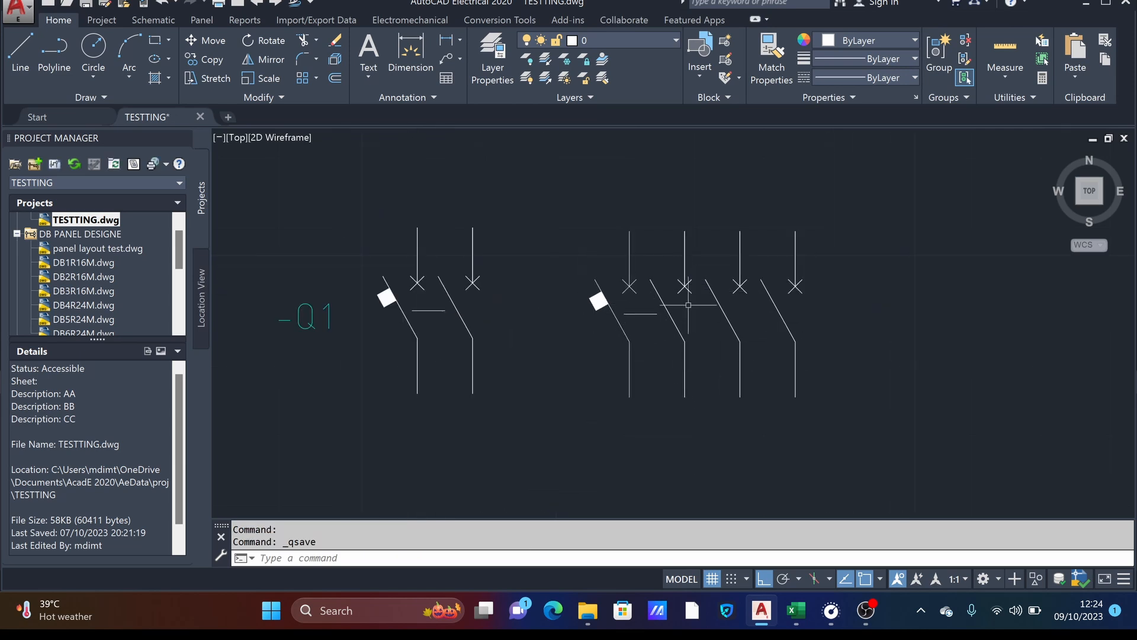
scroll(641, 314, "up", 2)
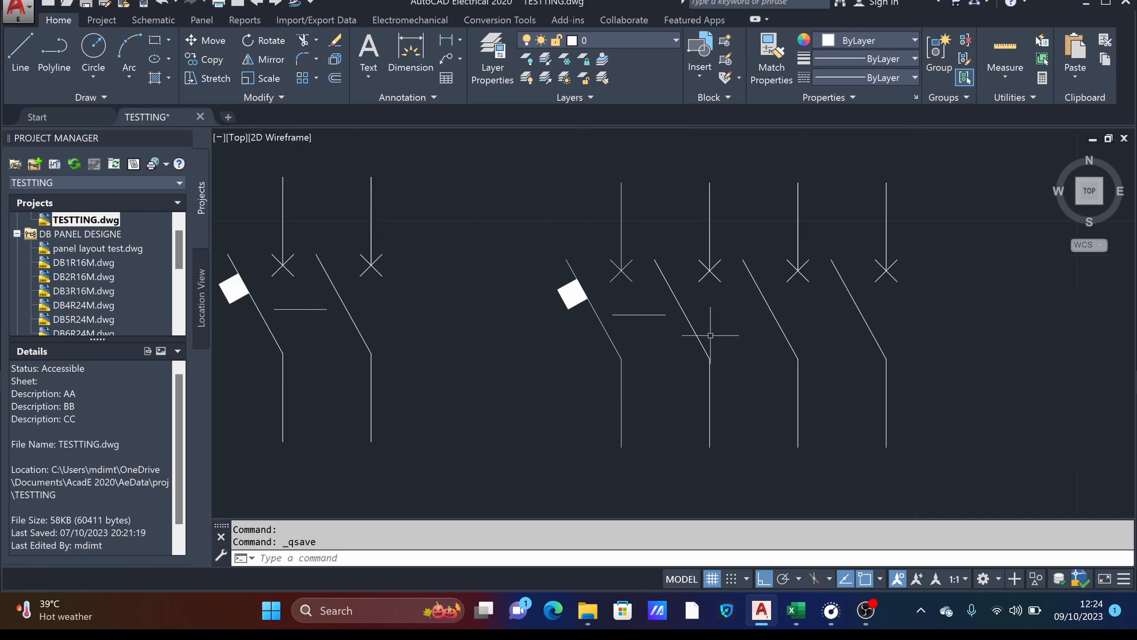
middle_click_drag(710, 335, 579, 335)
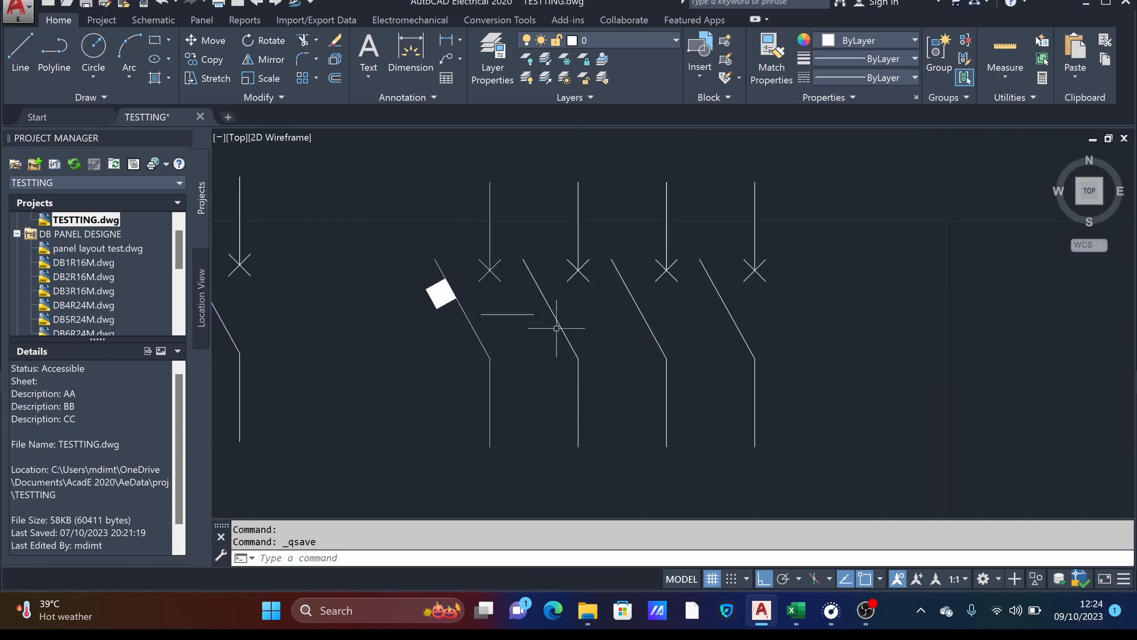
left_click(509, 315)
scroll(756, 337, "down", 2)
middle_click_drag(686, 335, 794, 321)
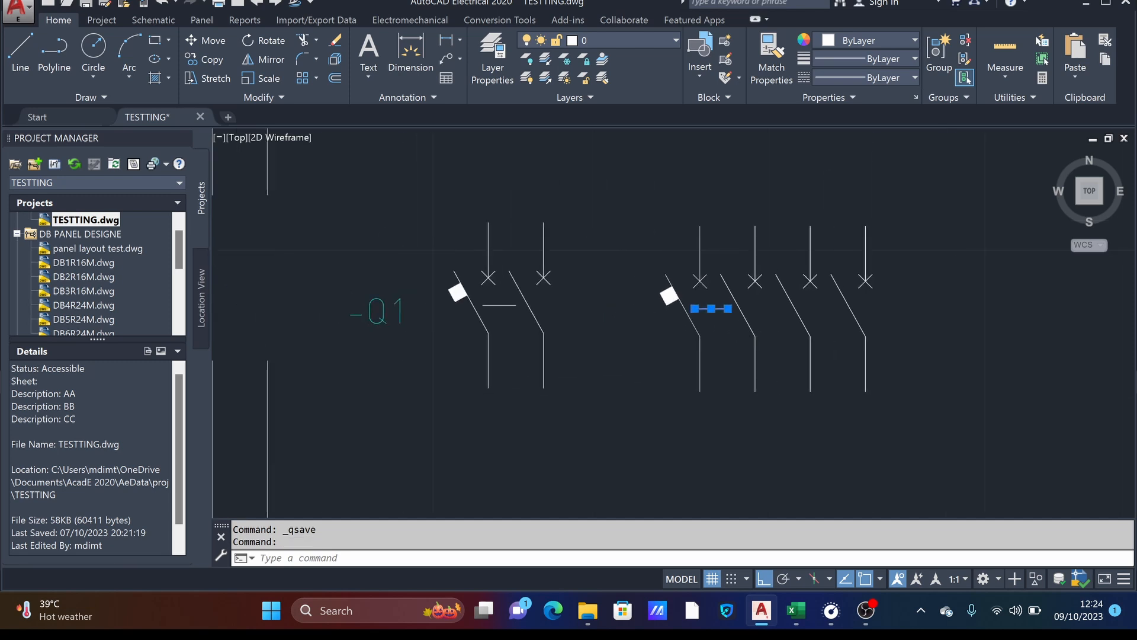
right_click(773, 327)
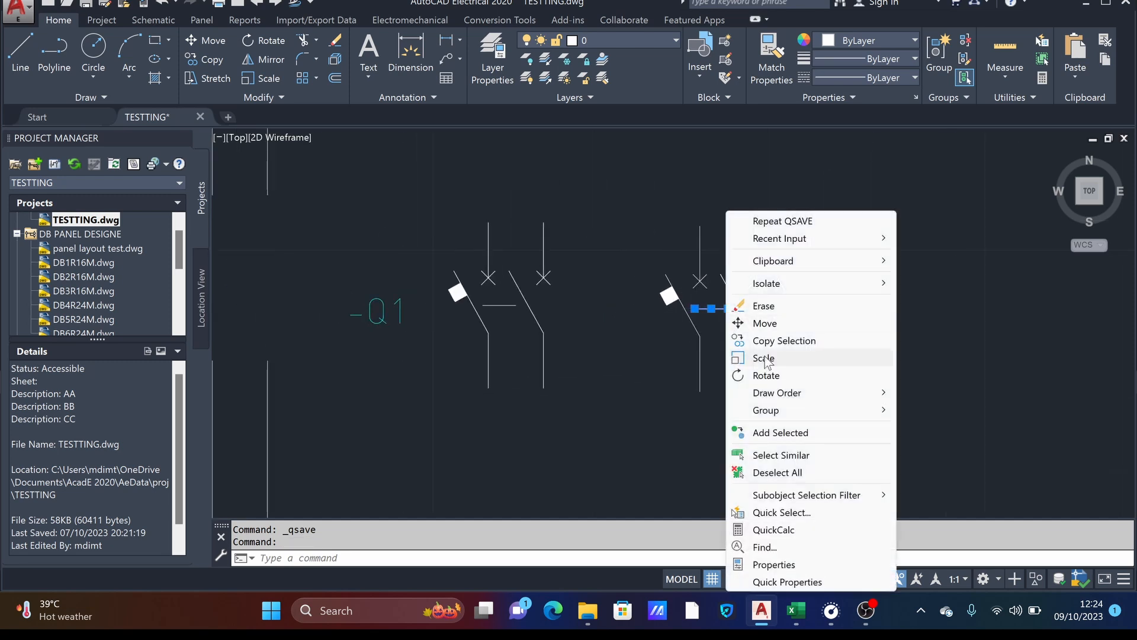
left_click(791, 335)
scroll(689, 305, "up", 4)
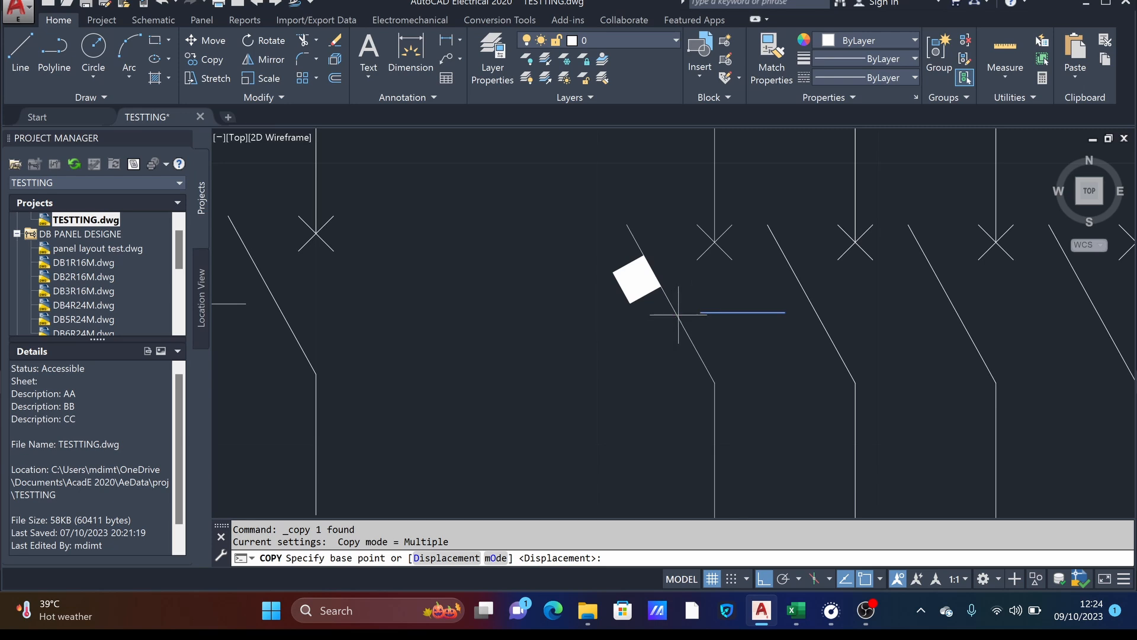
left_click(735, 577)
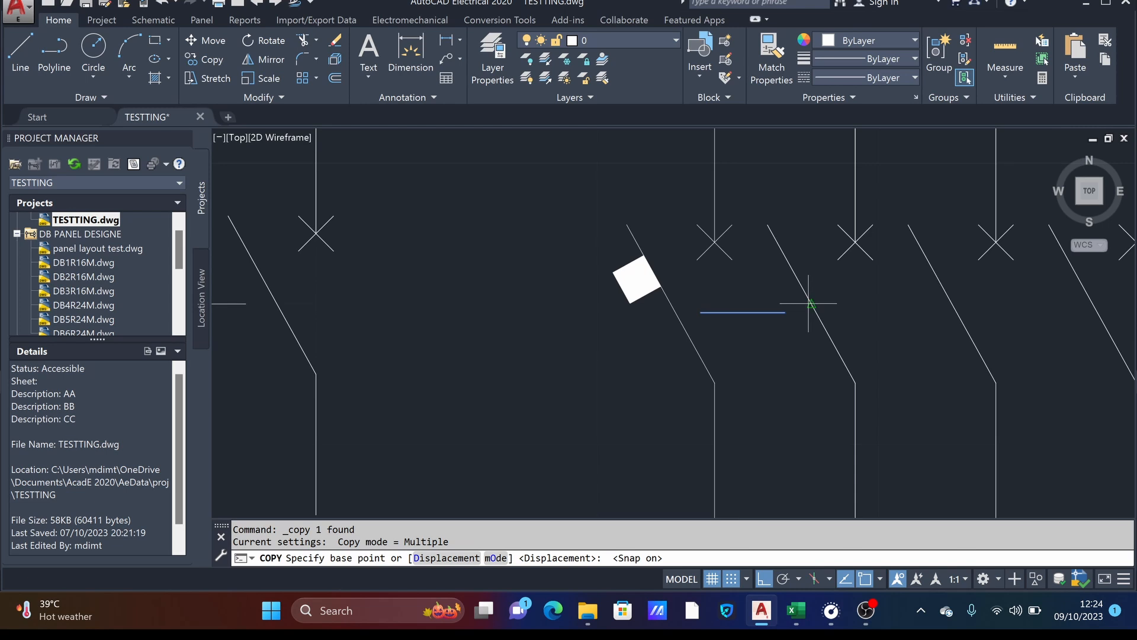
left_click(730, 576)
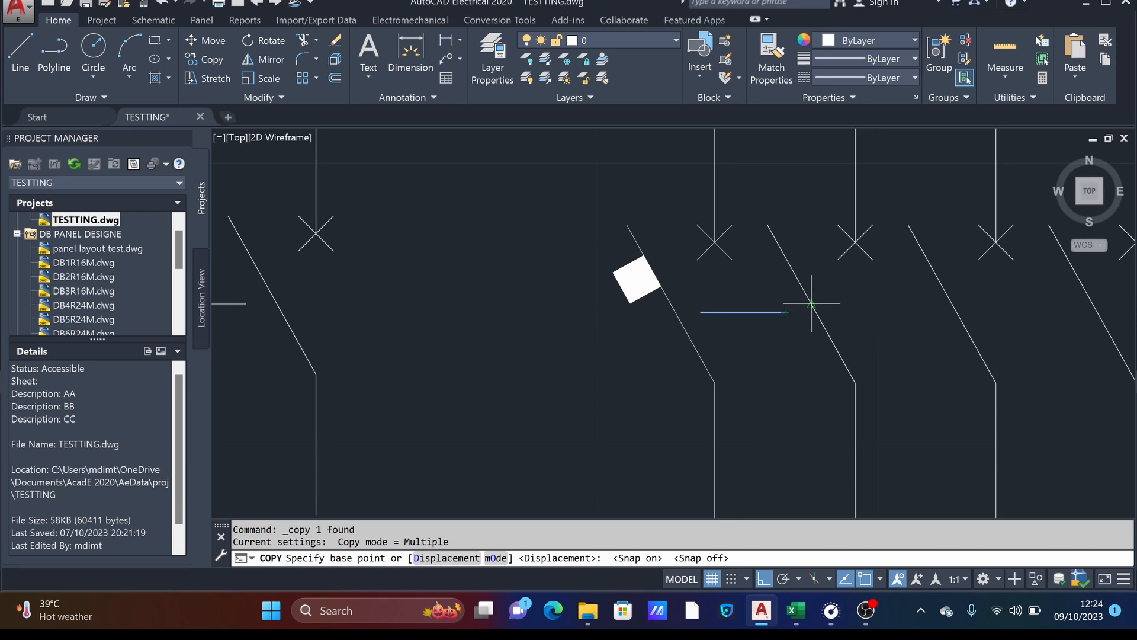
left_click(671, 304)
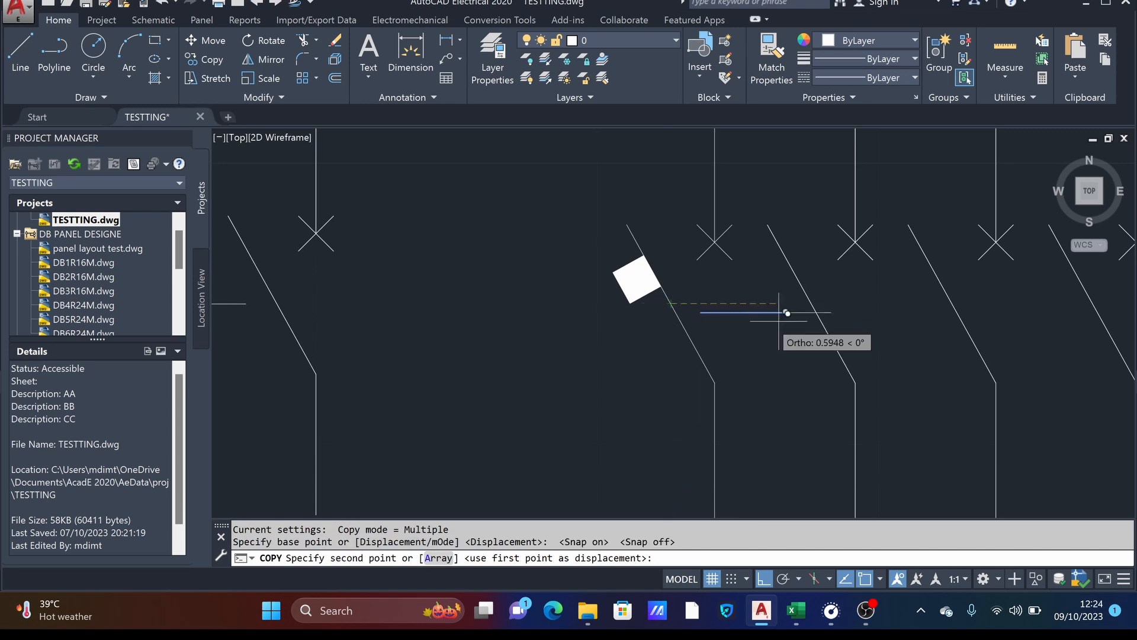
left_click(812, 304)
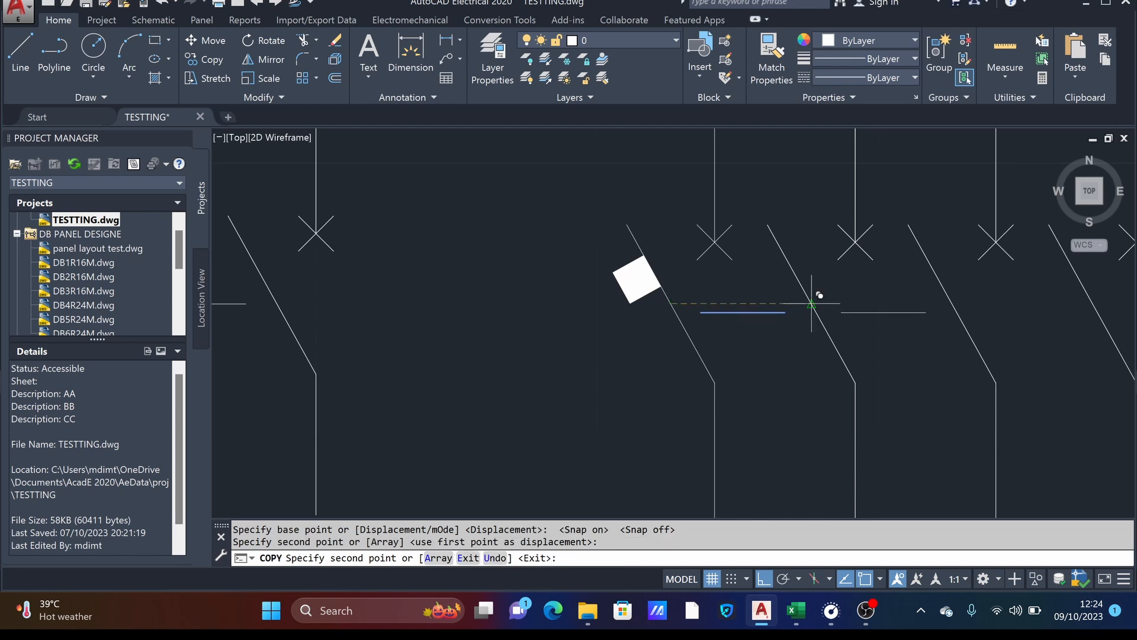
left_click(954, 304)
scroll(966, 311, "down", 4)
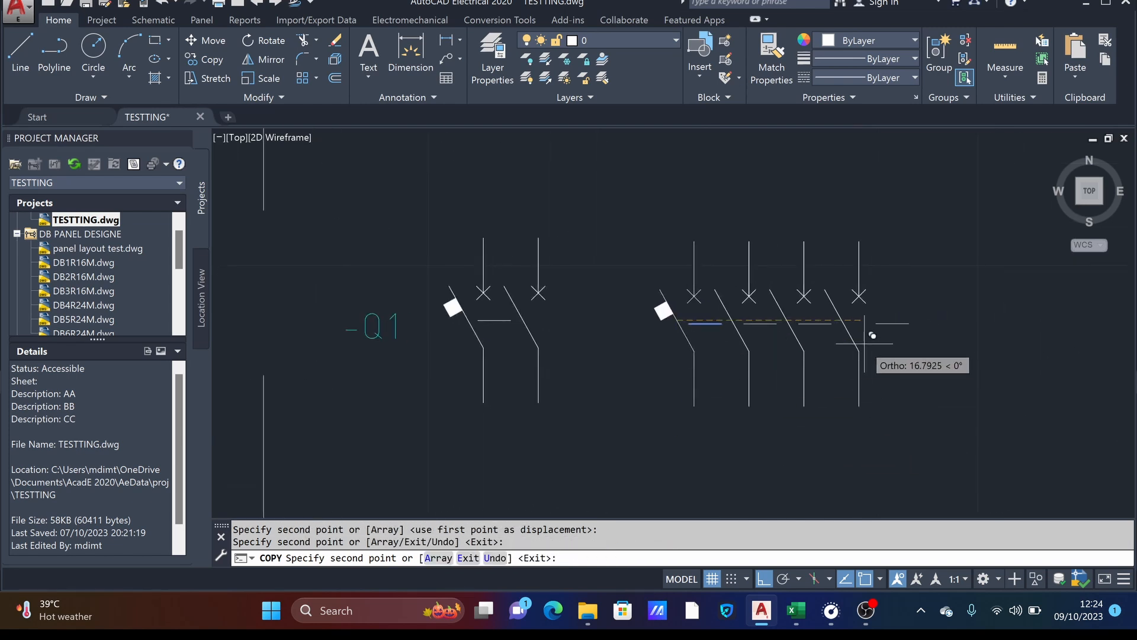
key("Escape")
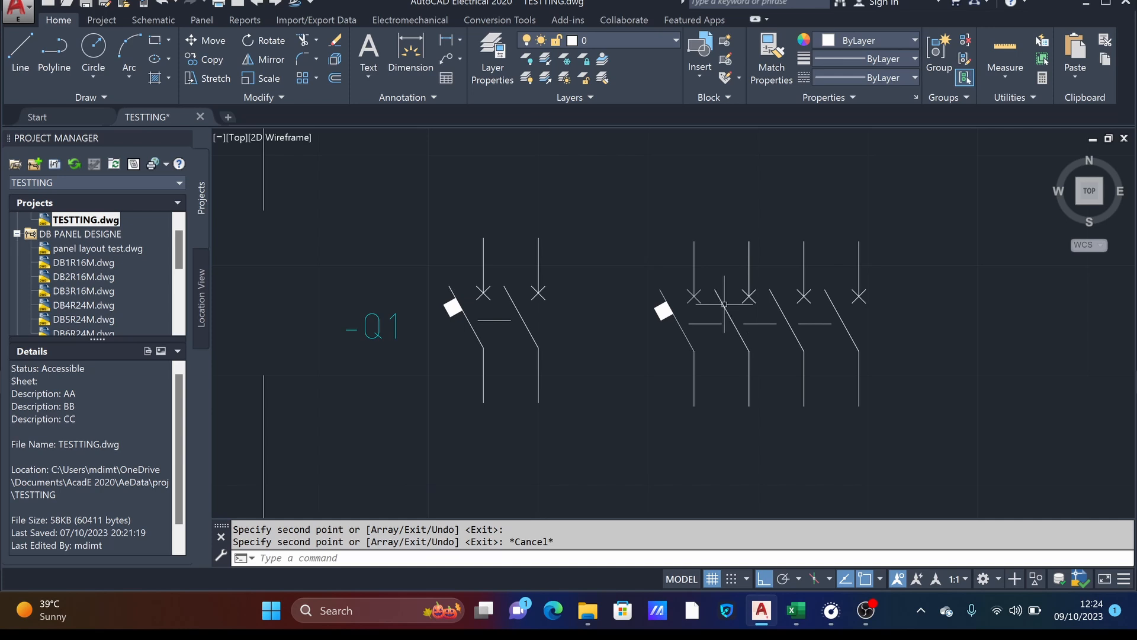
key("ctrl+s")
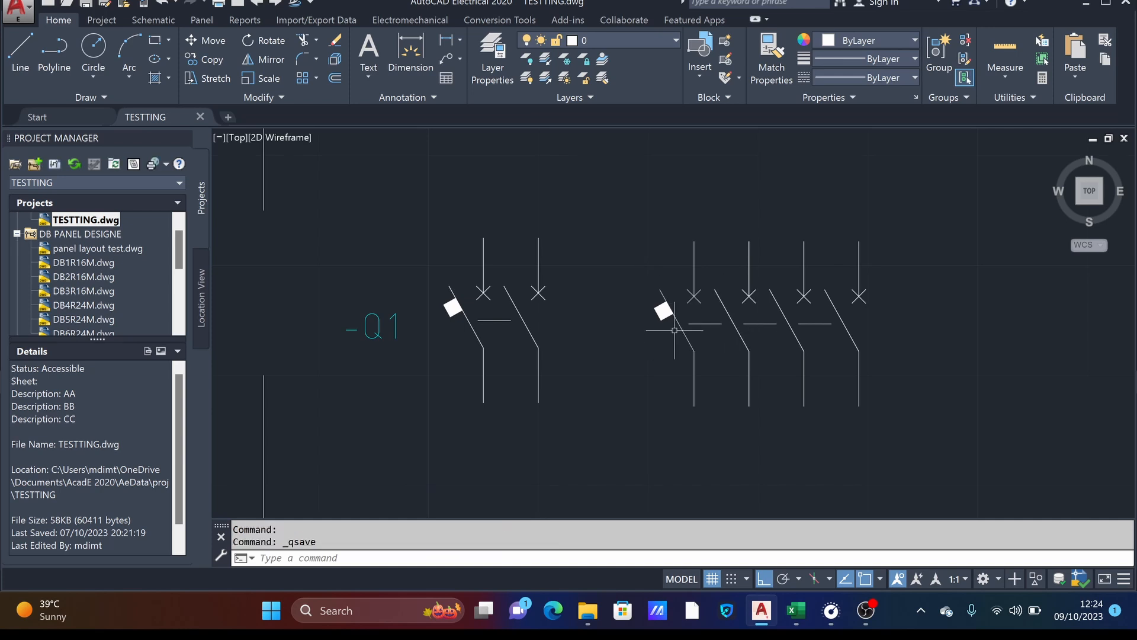
scroll(788, 346, "down", 2)
middle_click_drag(788, 346, 735, 356)
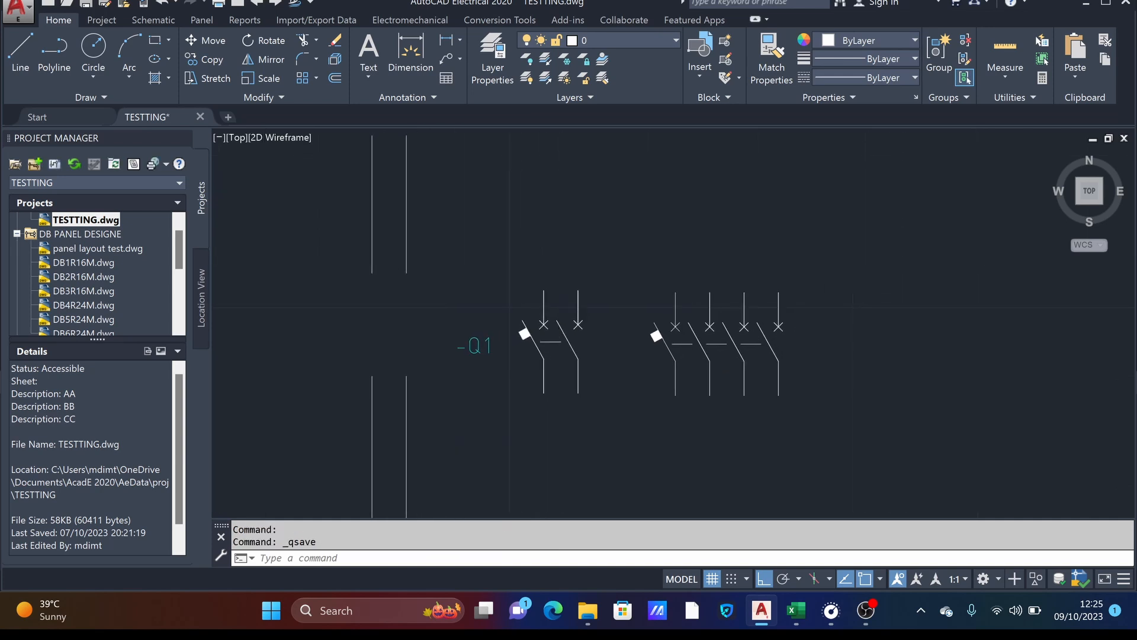
scroll(734, 332, "up", 2)
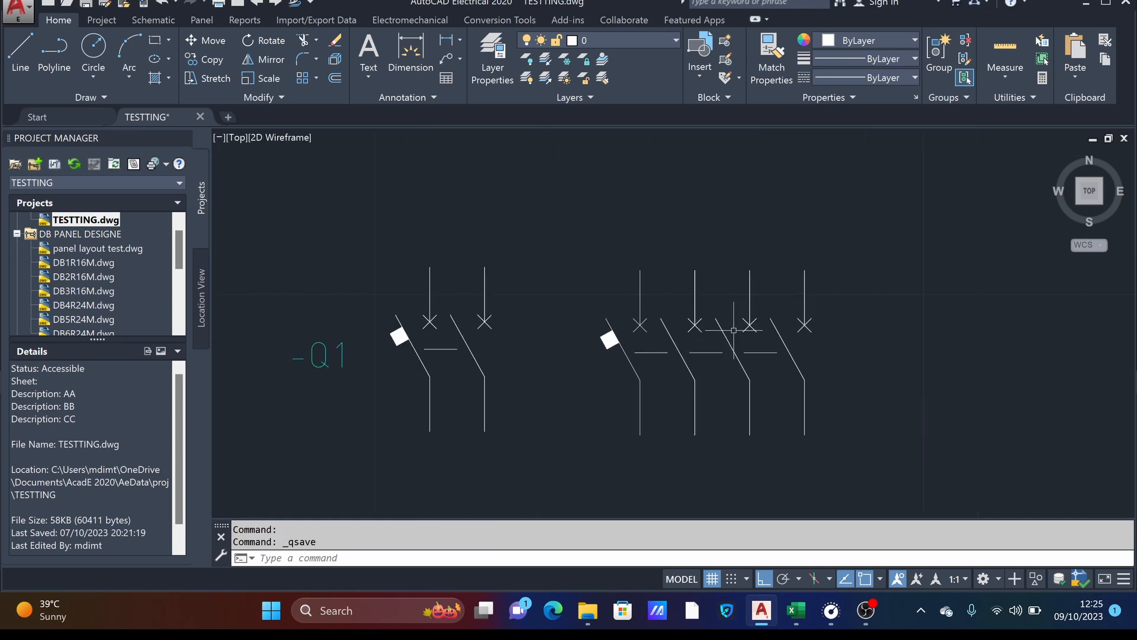
left_click(546, 210)
left_click(868, 484)
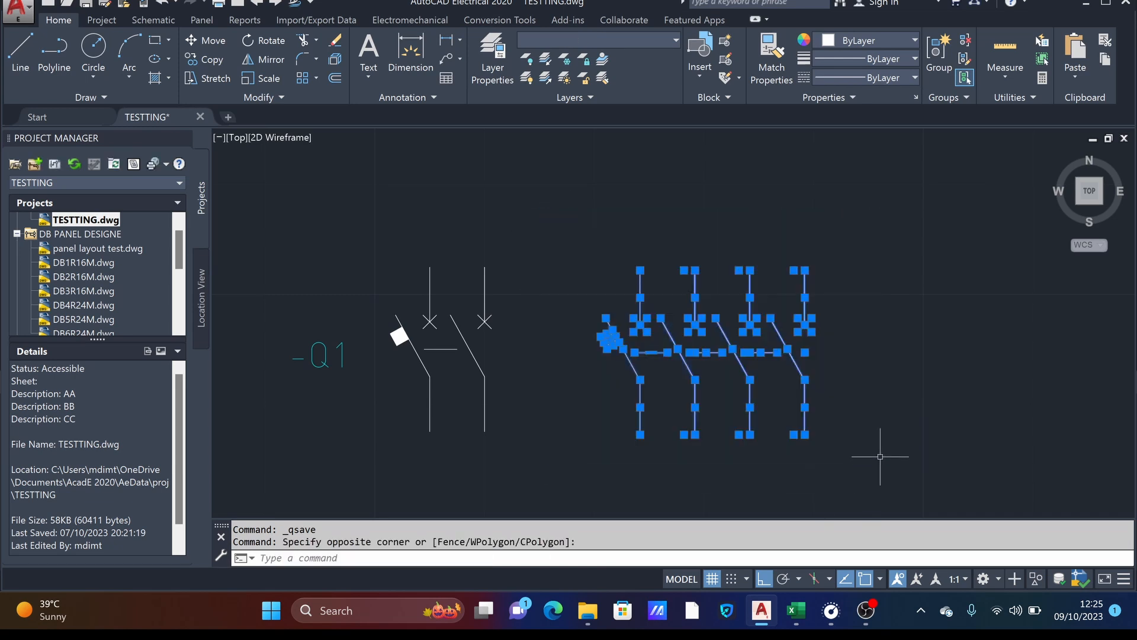
key("Escape")
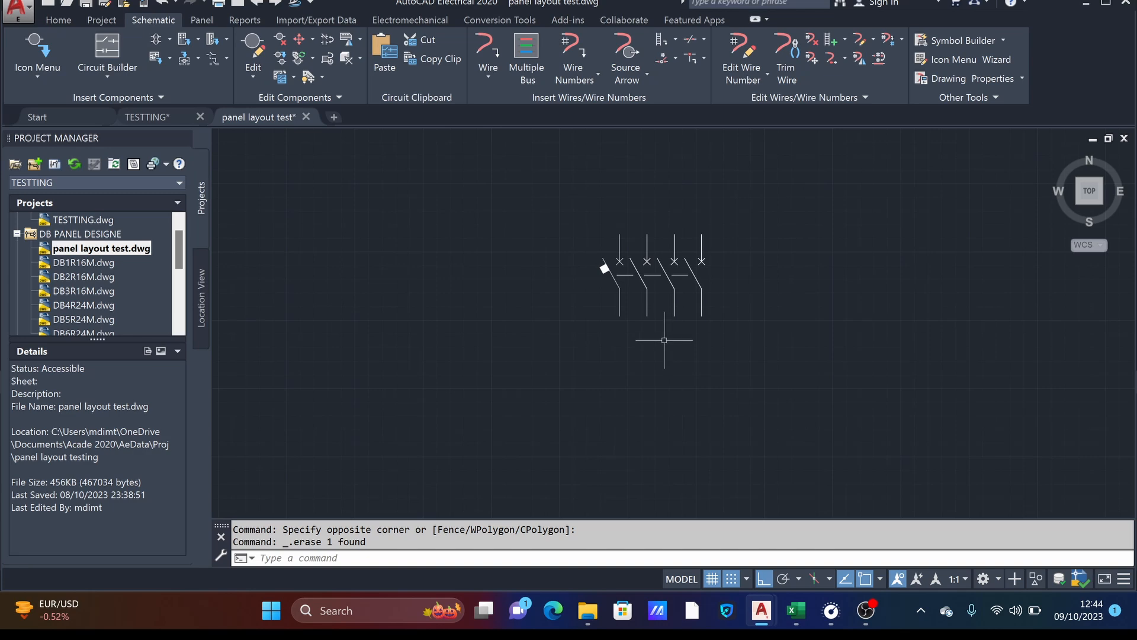
- Start Symbol Builder in the panel layout test drawing and select all objects of the four-pole breaker as the symbol
middle_click_drag(675, 349, 693, 375)
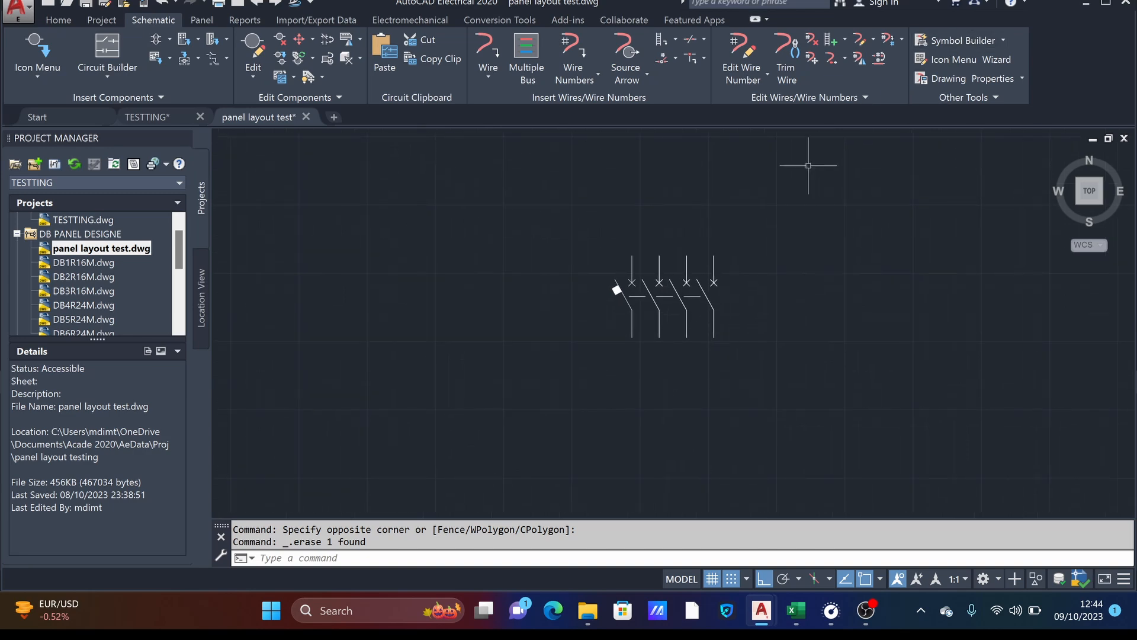
left_click(953, 39)
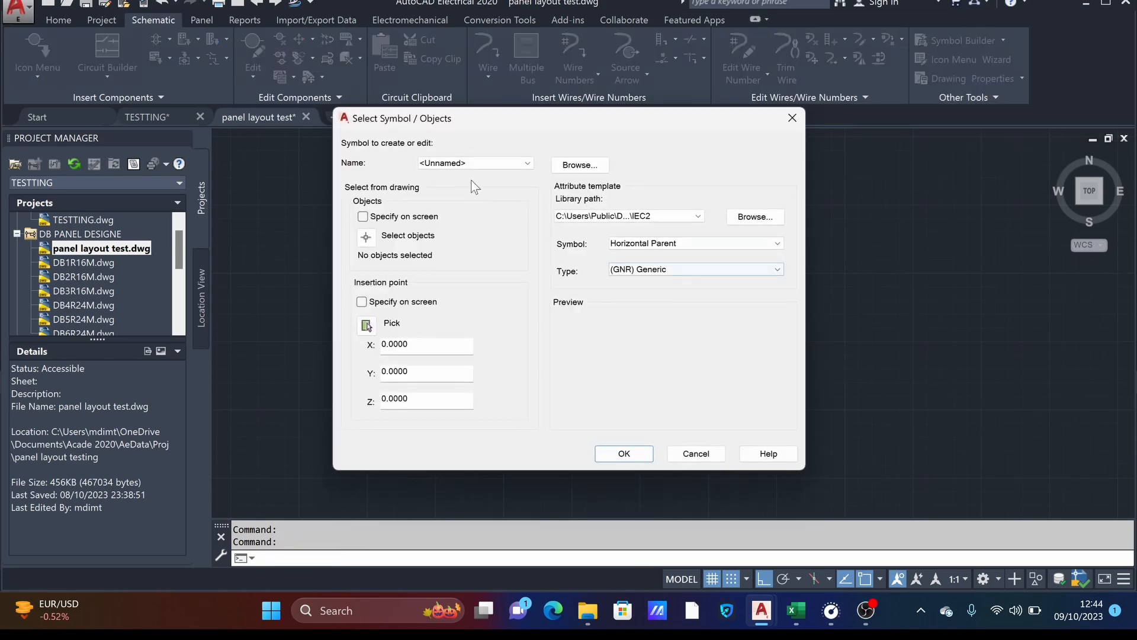
left_click(382, 238)
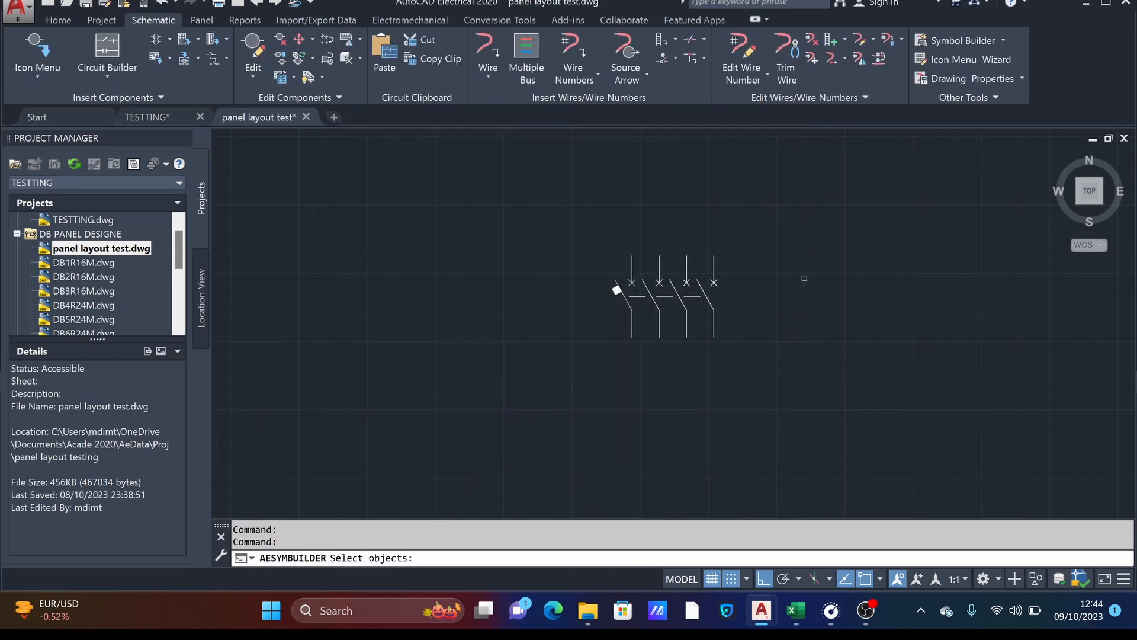
left_click(595, 225)
left_click(782, 361)
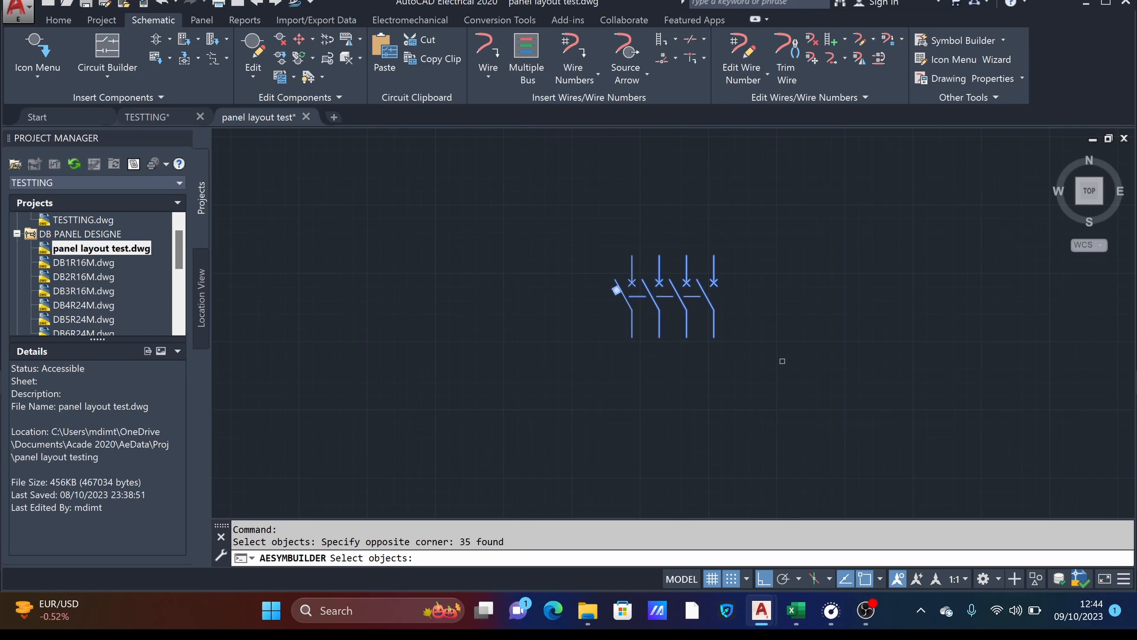
key("Return")
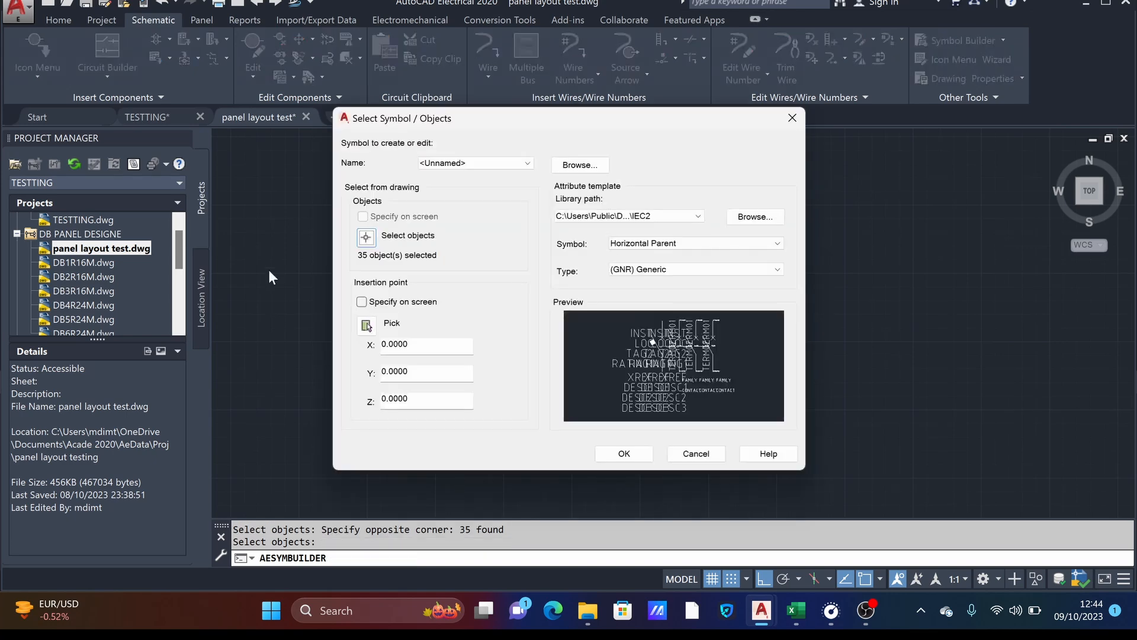
- Set the insertion point at the upper end of the first pole and open the symbol with the Horizontal Parent, Generic template
left_click(367, 325)
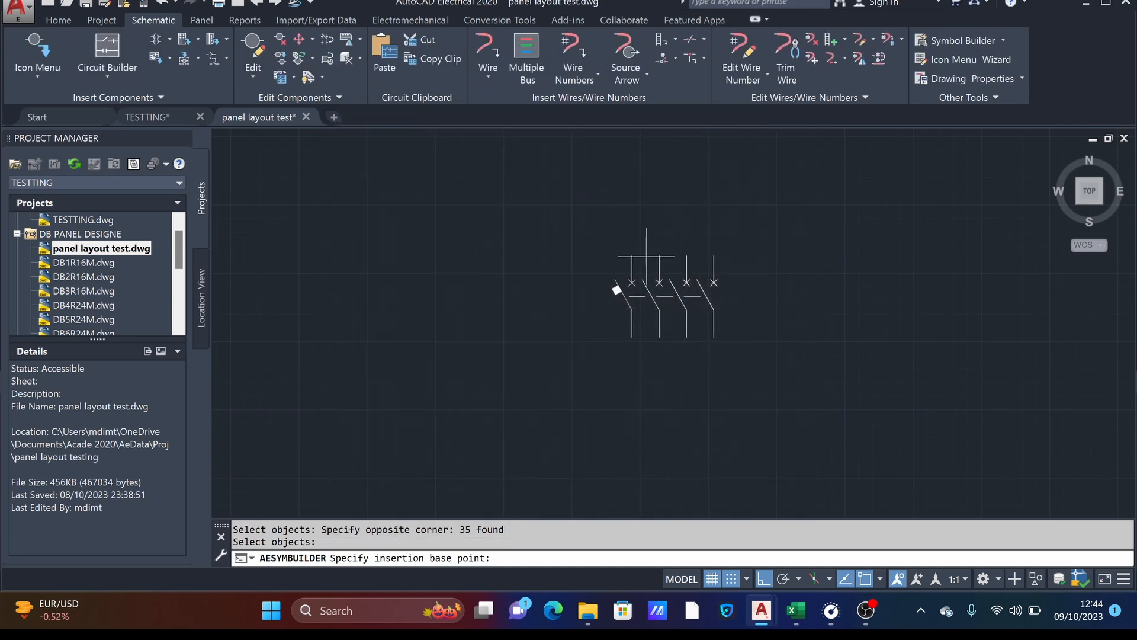
left_click(632, 255)
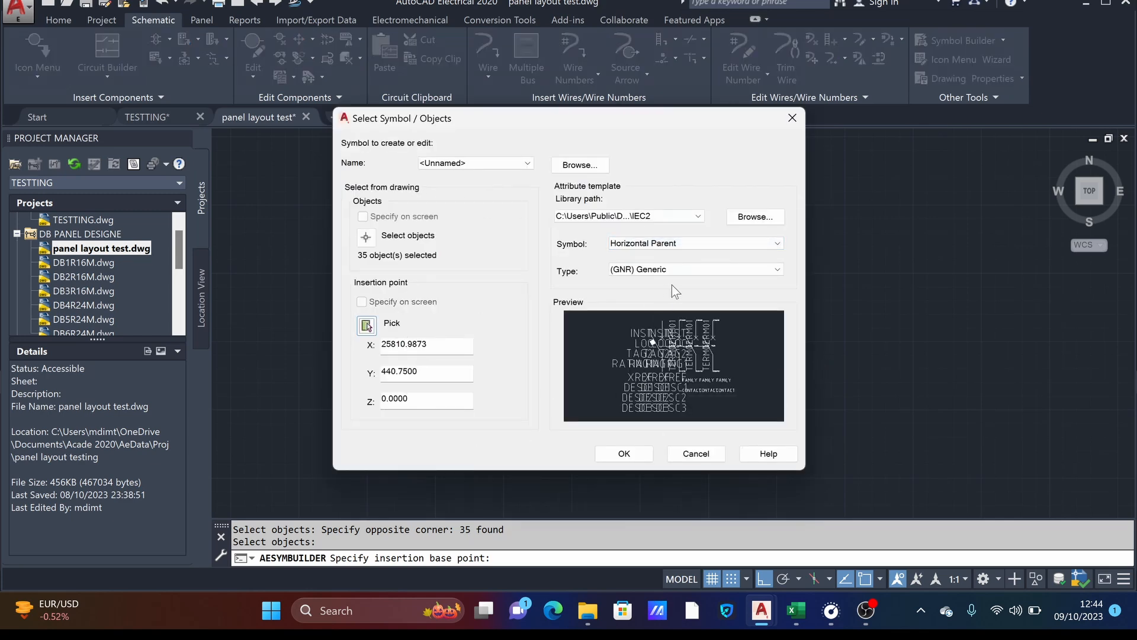
left_click(643, 456)
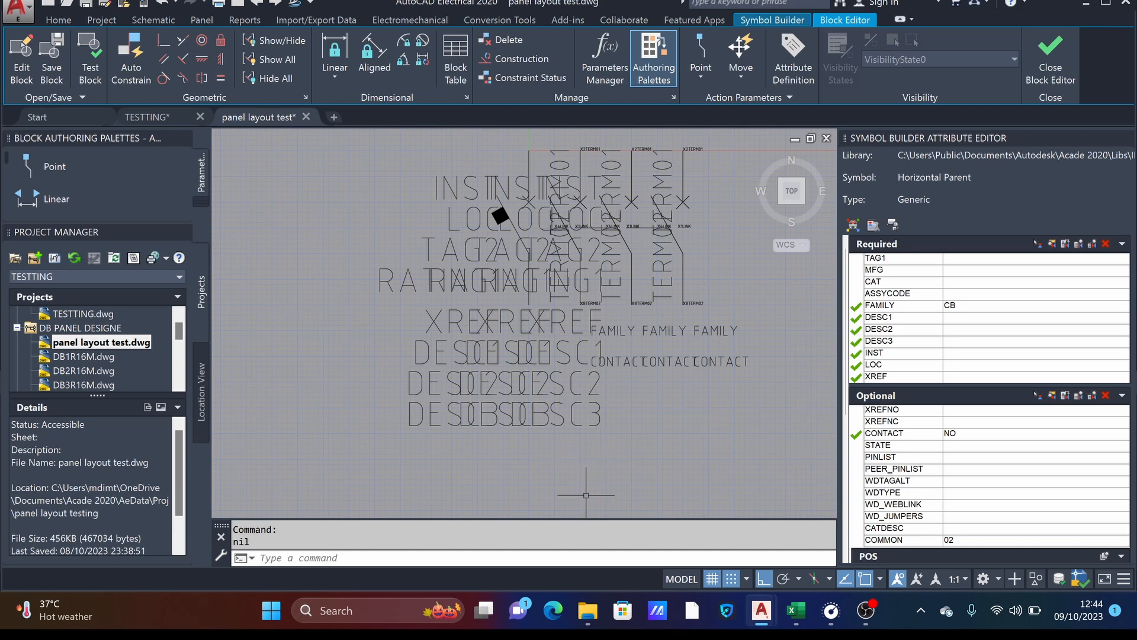
- Erase the overlapping XREF, DESC1, DESC2 and DESC3 attribute texts below the symbol
left_click(602, 482)
left_click(402, 299)
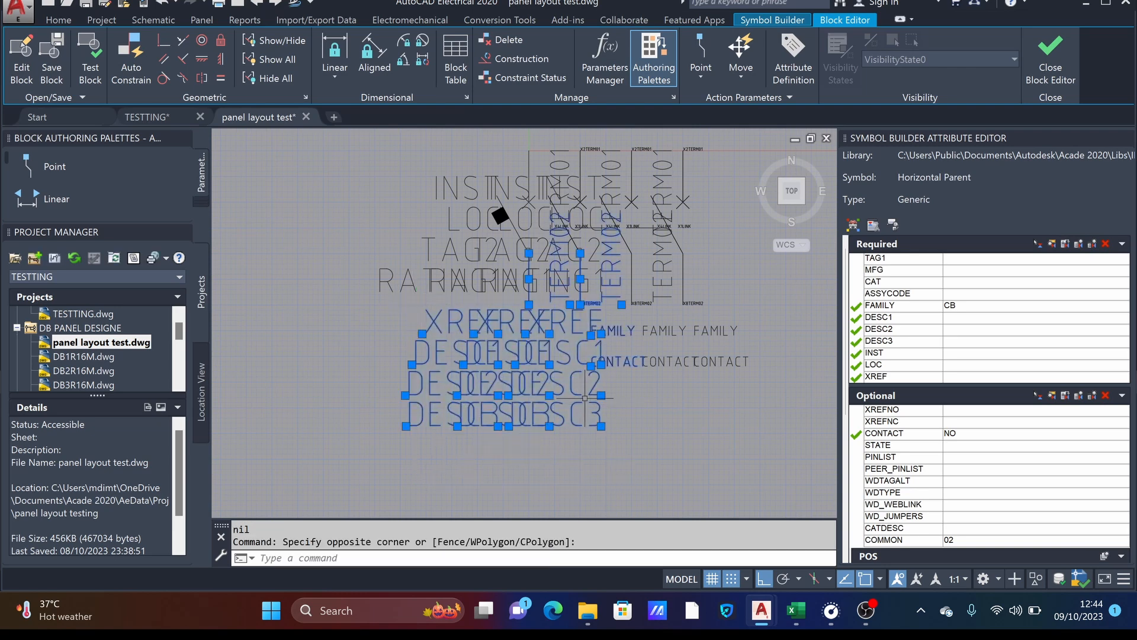
key("Escape")
left_click(565, 447)
left_click(367, 288)
key("Delete")
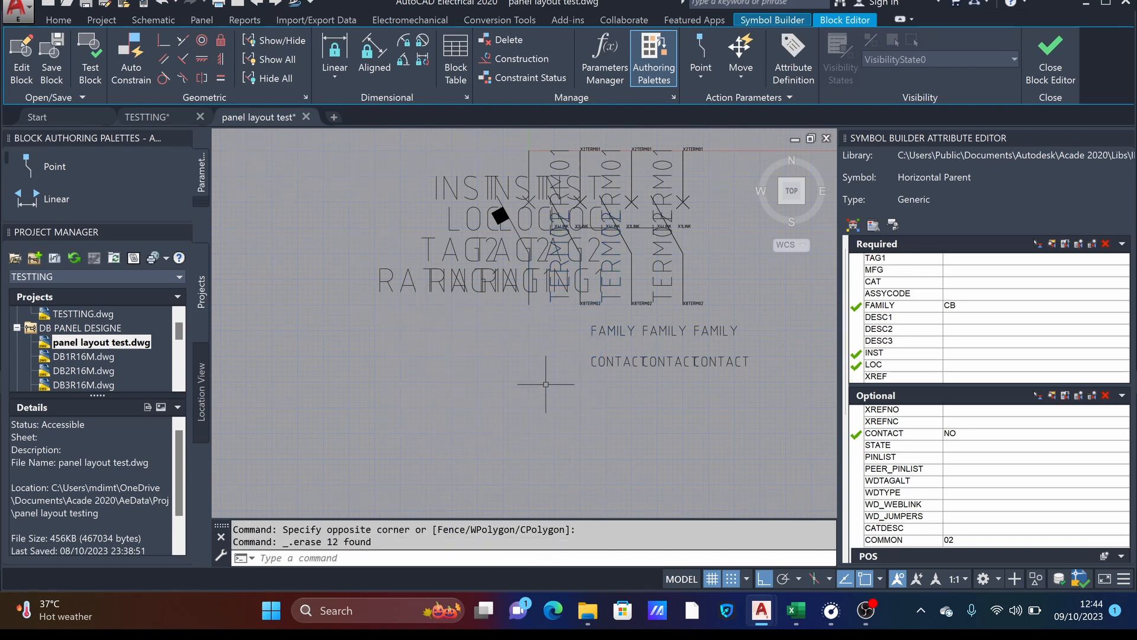
- Erase the leftover FAMILY and CONTACT attribute texts below the breaker symbol
left_click(723, 413)
left_click(659, 346)
key("Delete")
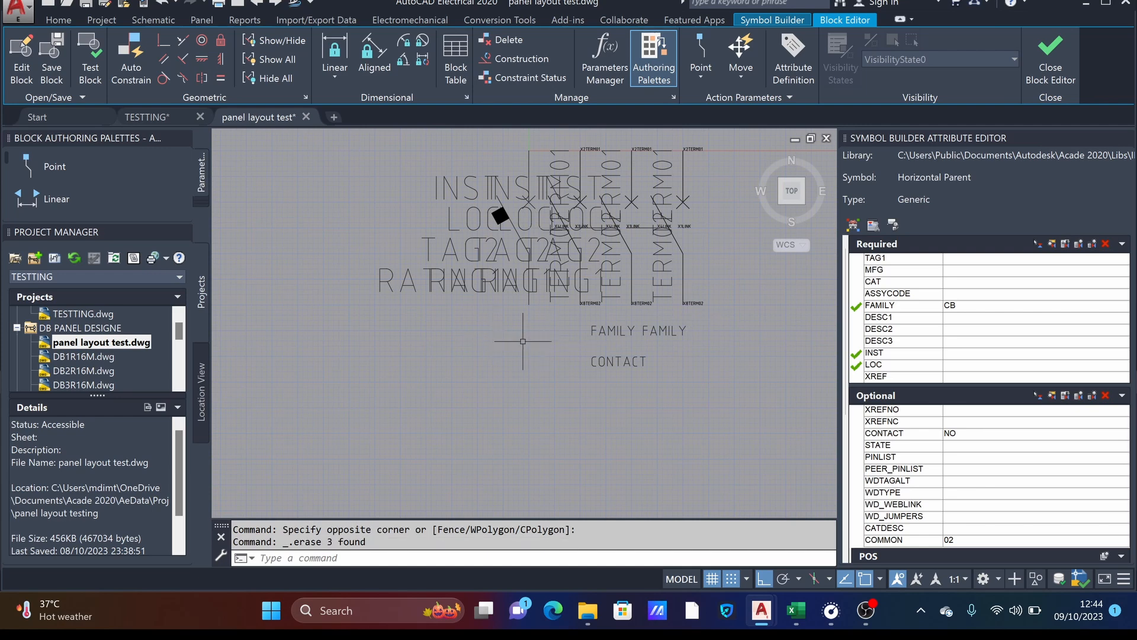
left_click(631, 379)
left_click(576, 295)
key("Delete")
left_click(722, 357)
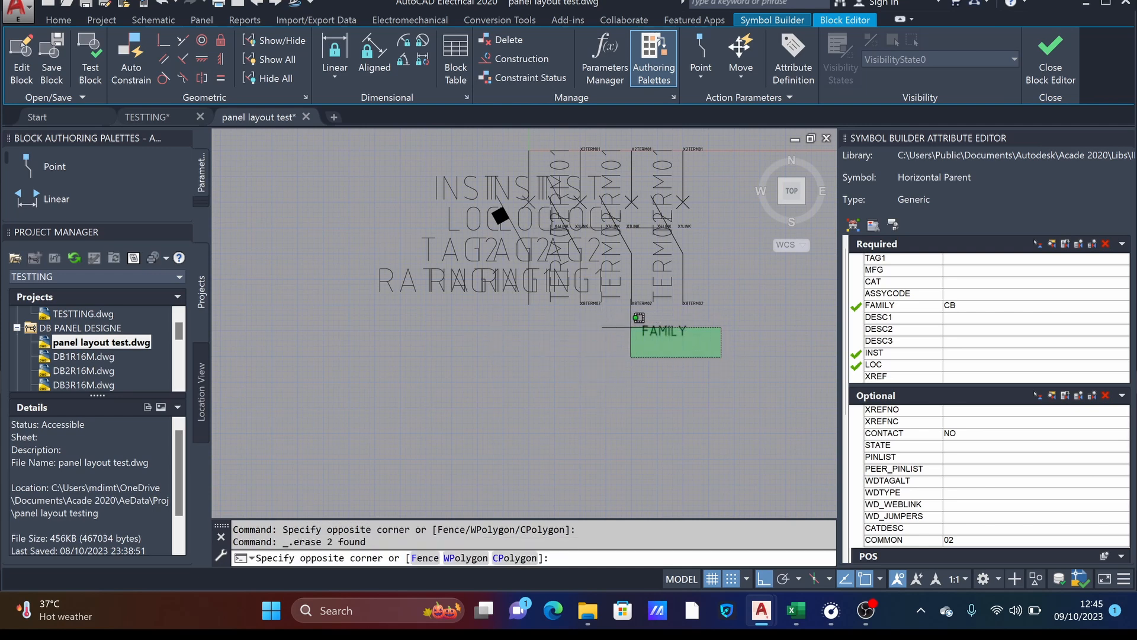
left_click(630, 327)
key("Delete")
- Erase the overlapping RATING1 texts beside the first pole, together with the leftmost INST, LOC and TAG2 texts
middle_click_drag(482, 330, 482, 385)
left_click(483, 379)
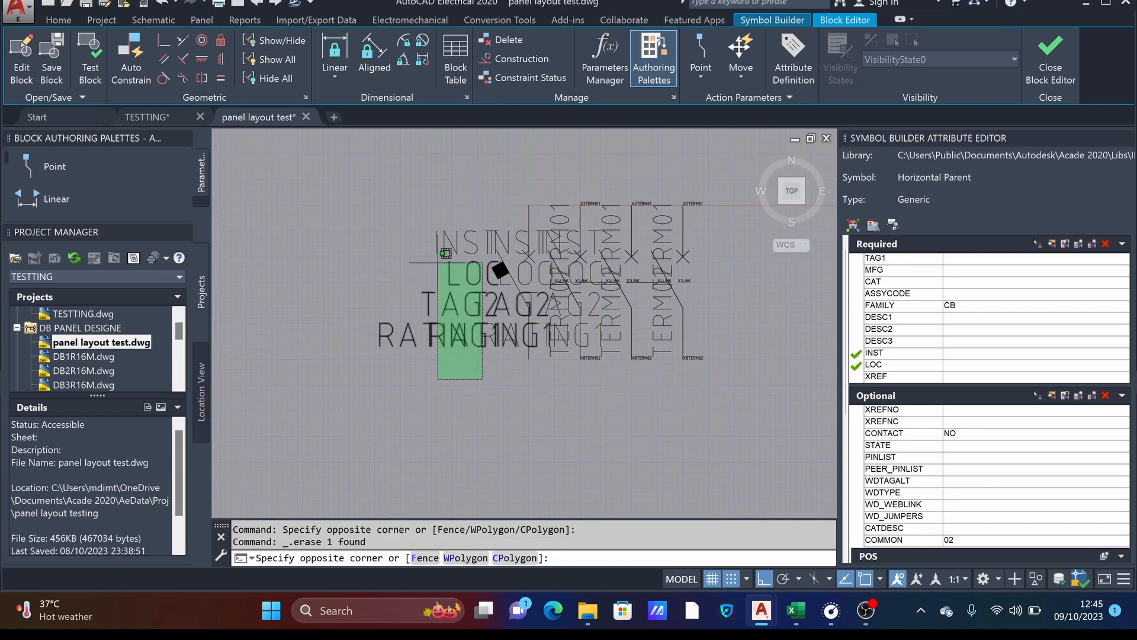
left_click(394, 197)
key("Delete")
scroll(608, 337, "up", 5)
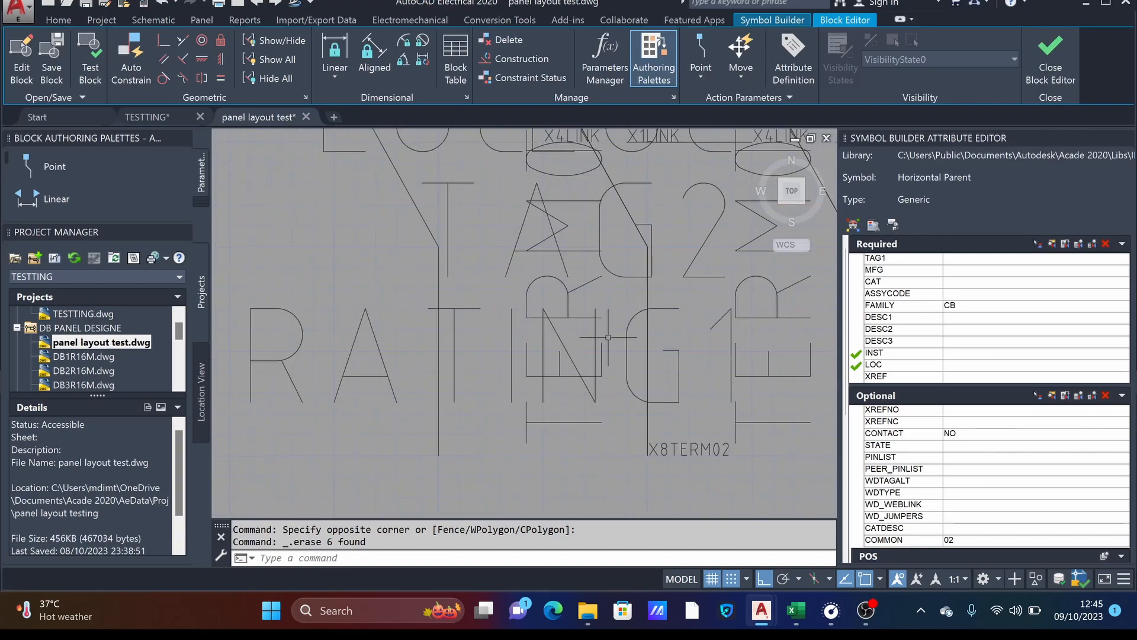
scroll(603, 337, "down", 4)
left_click(590, 349)
key("Delete")
left_click(511, 345)
left_click(503, 339)
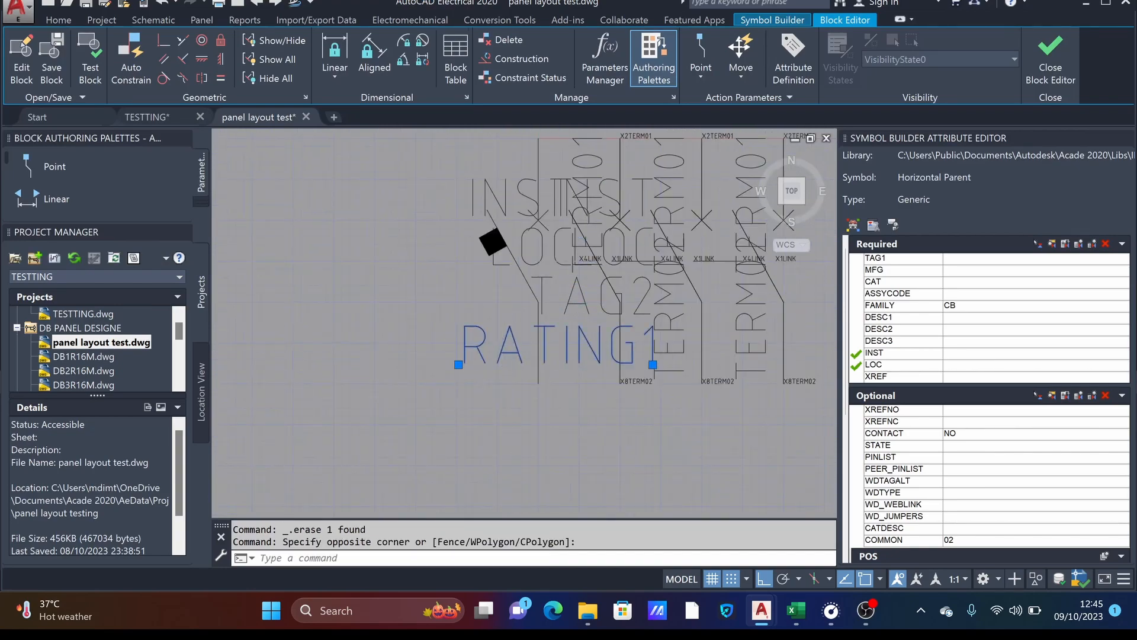
key("Delete")
- Erase the remaining TAG2 text and the LOC text nearest the first pole
left_click(622, 324)
left_click(552, 270)
key("Delete")
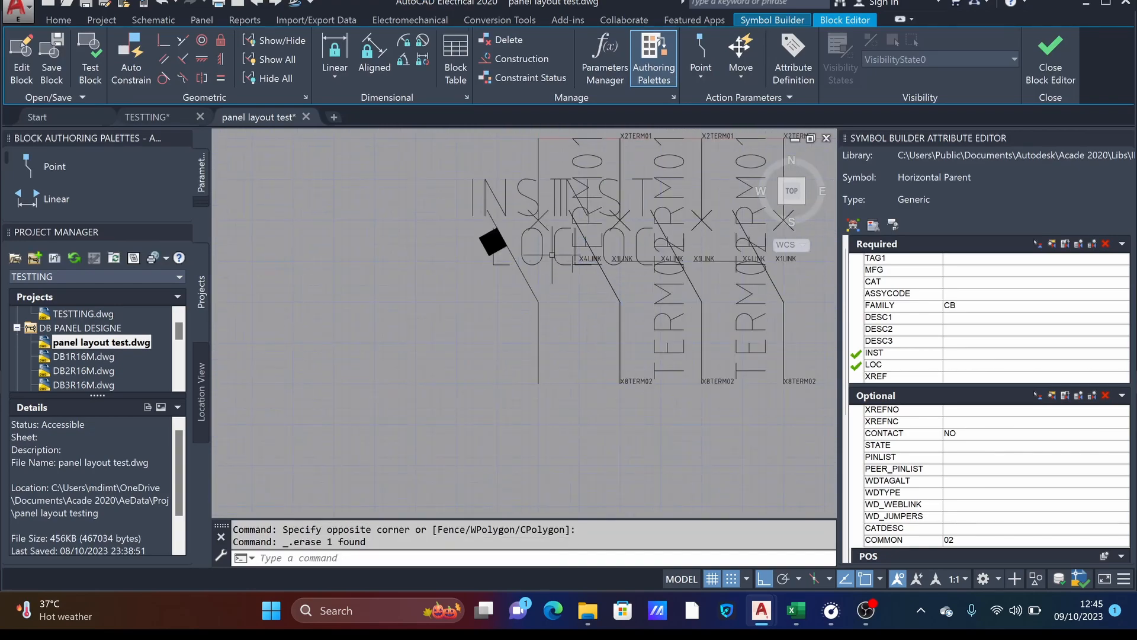
left_click(541, 258)
key("Delete")
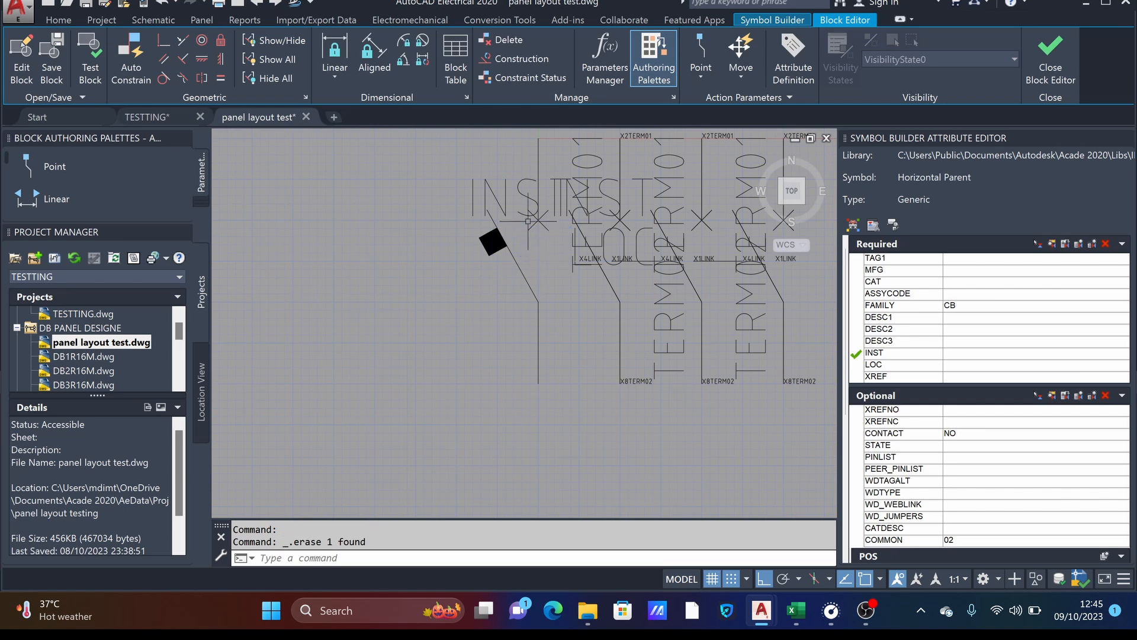
- Select every attribute text similar to the INST text, including the terminal and link attributes, and erase them all
left_click(528, 211)
left_click(508, 188)
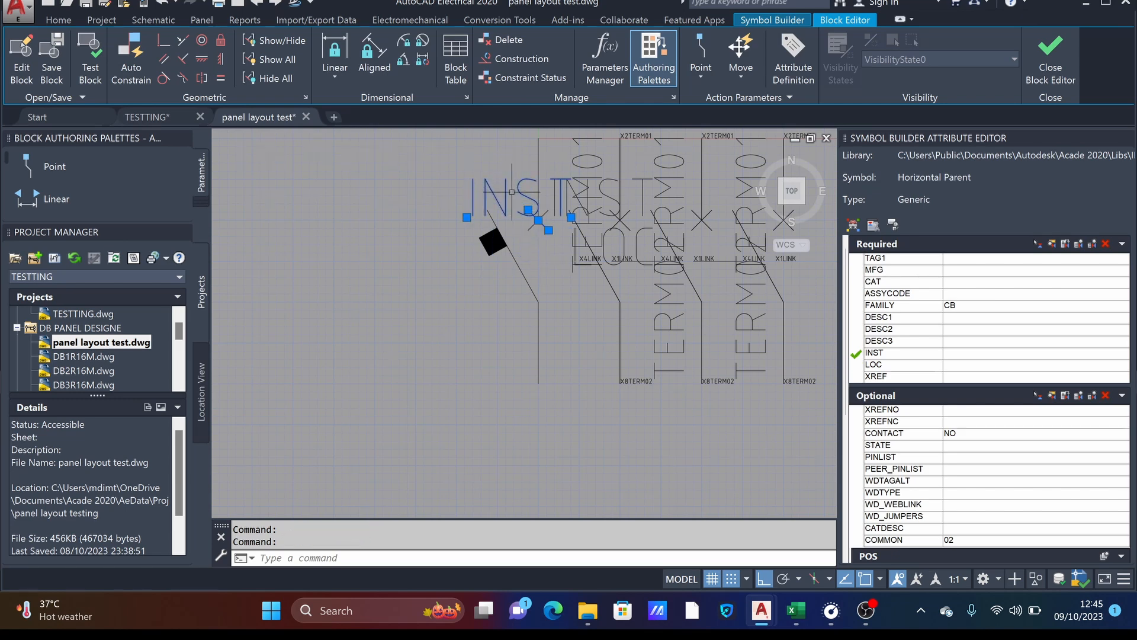
key("Escape")
left_click(514, 207)
left_click(512, 206)
left_click(505, 203)
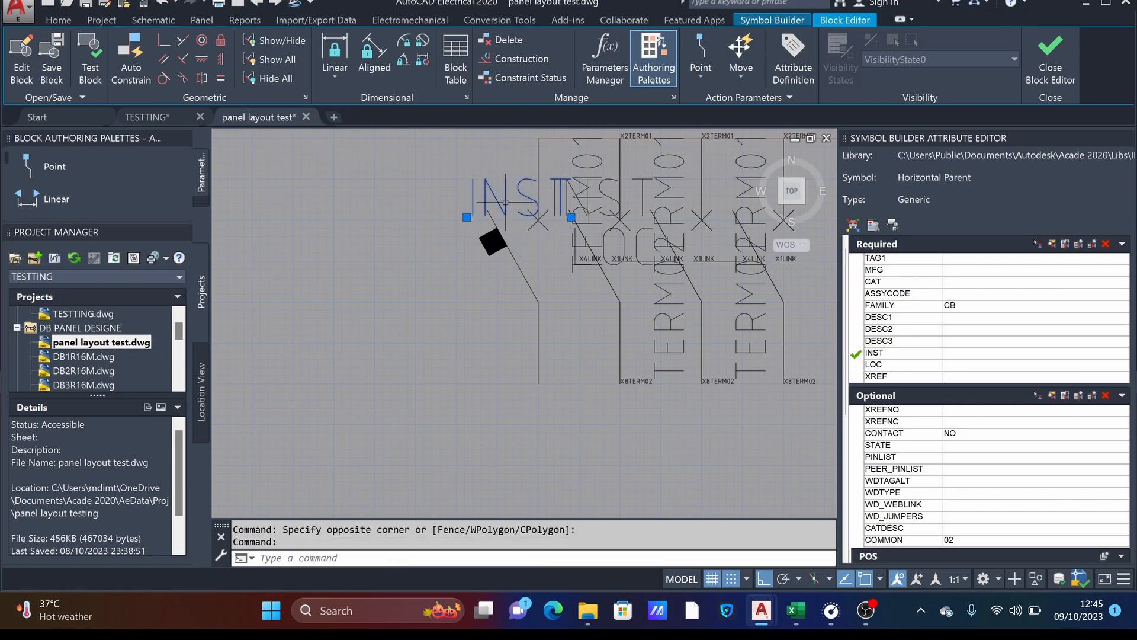
right_click(505, 203)
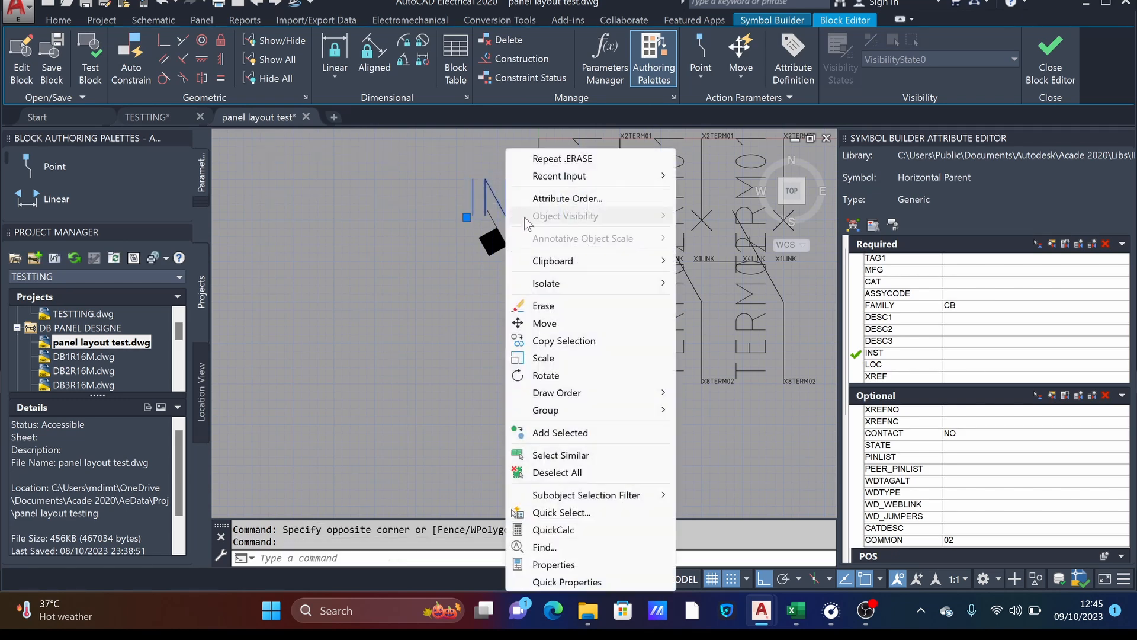
left_click(568, 454)
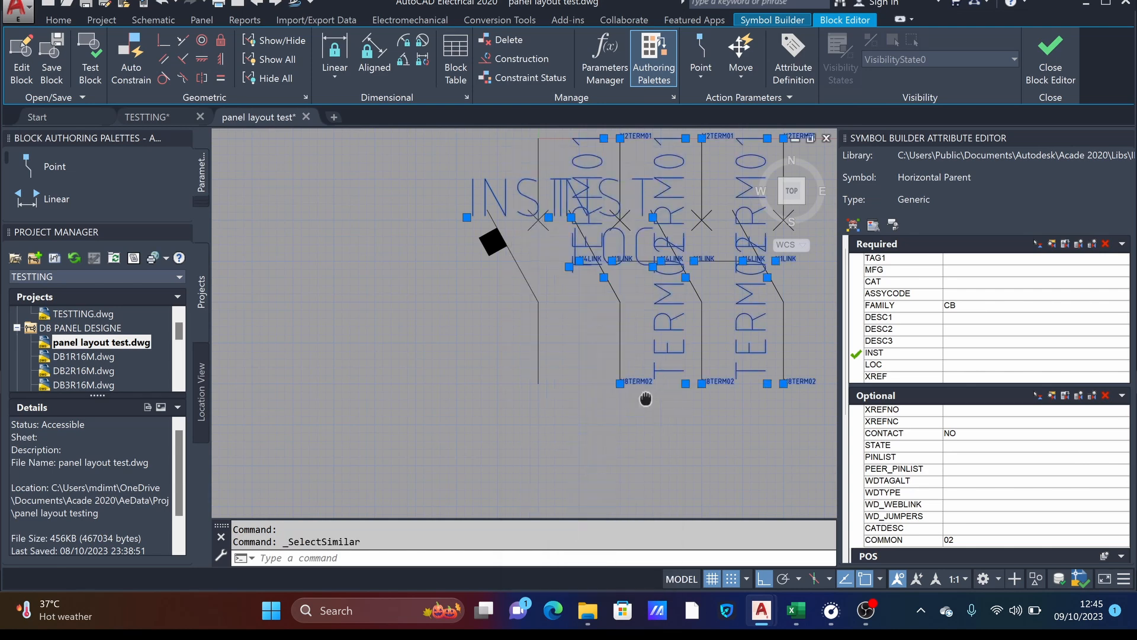
middle_click_drag(646, 398, 542, 427)
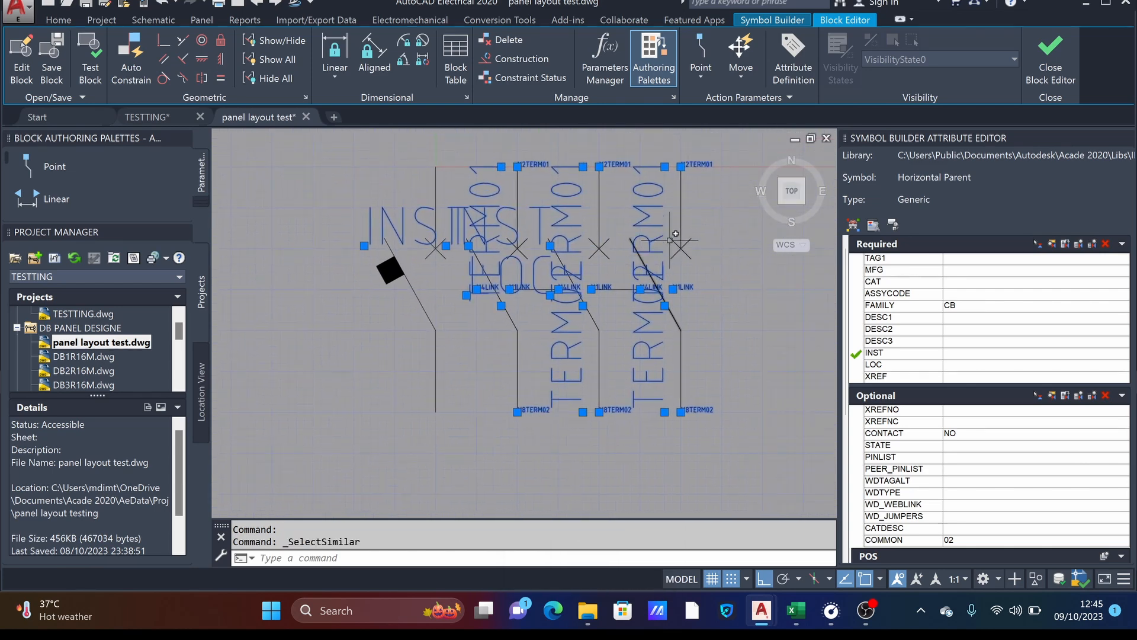
key("Delete")
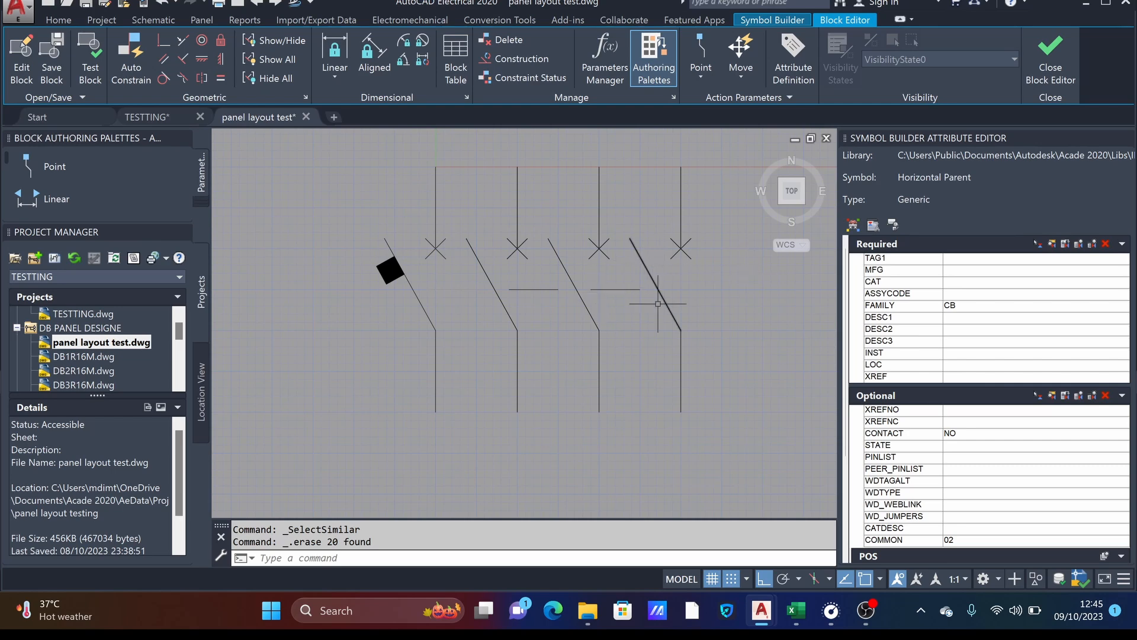
- Insert all required attributes, TAG1 through XREF, around the cleaned breaker symbol using the template base point
scroll(631, 284, "down", 6)
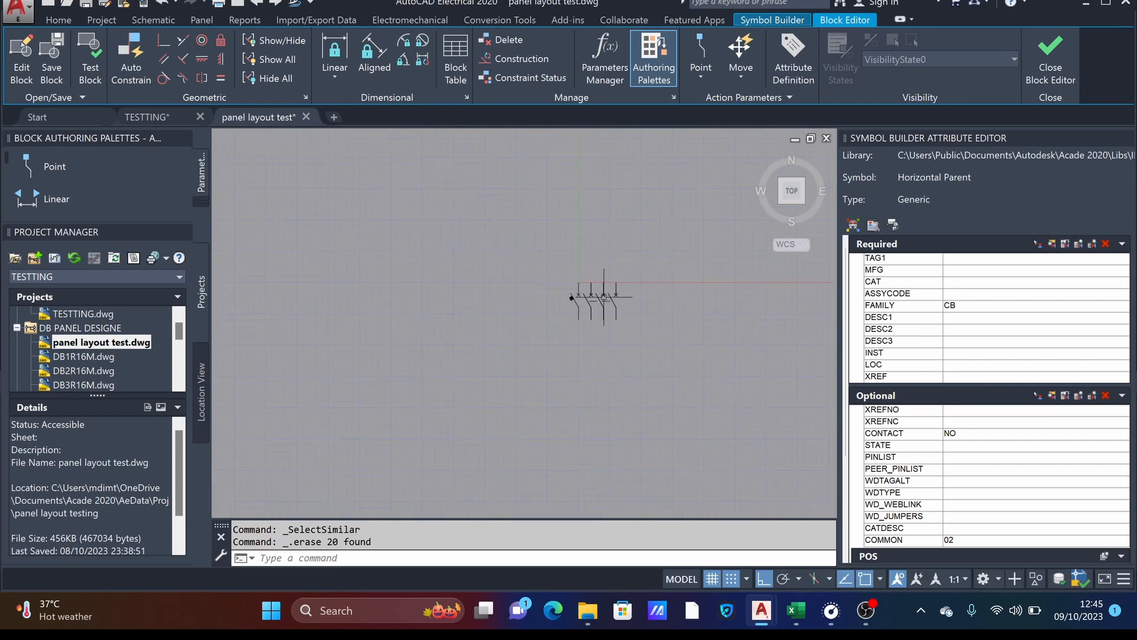
scroll(622, 310, "up", 5)
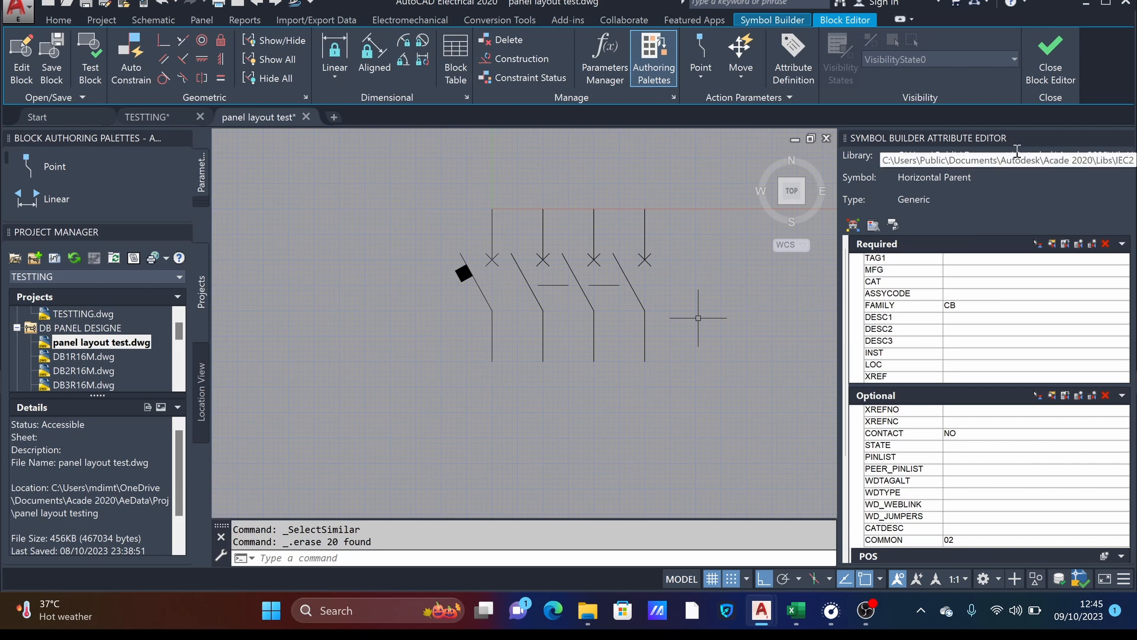
left_click(906, 264)
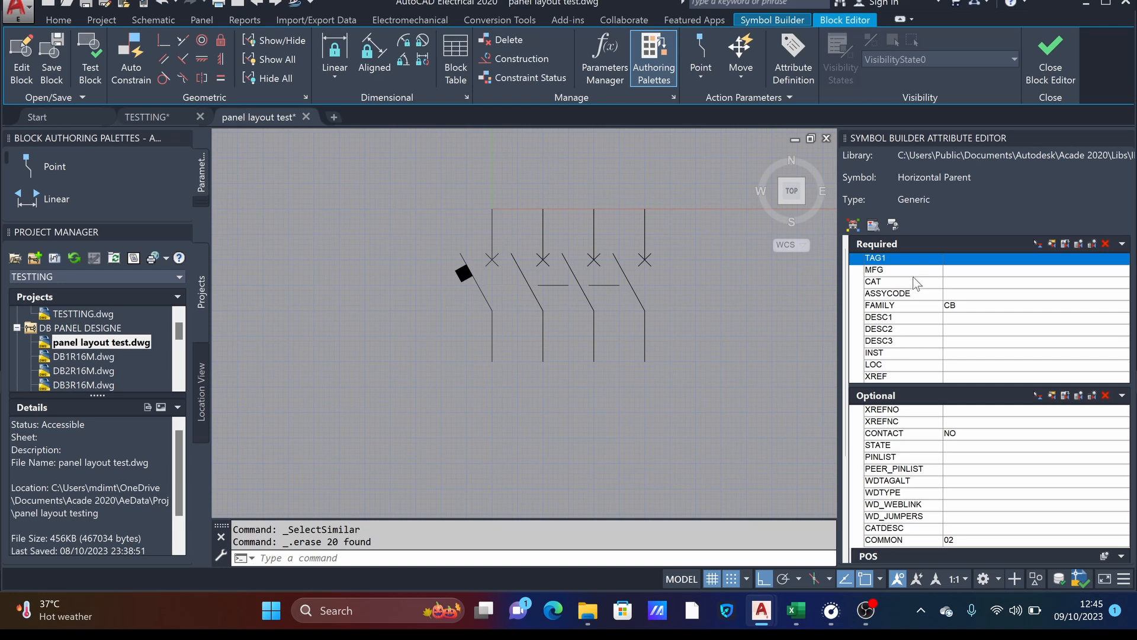
left_click_drag(912, 272, 890, 374)
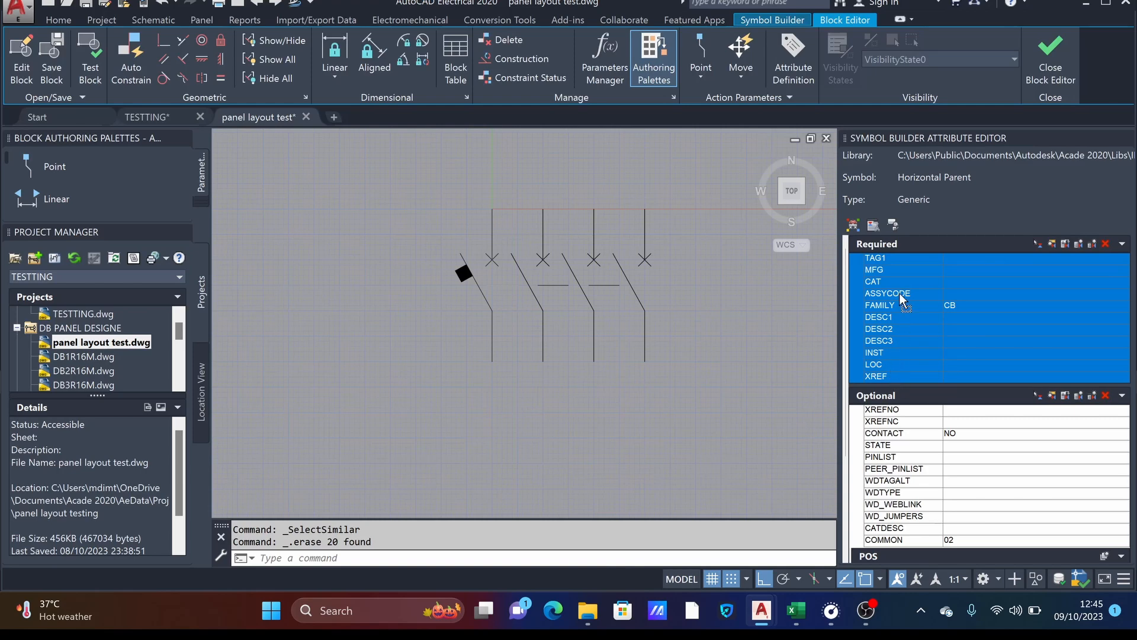
left_click_drag(561, 297, 554, 299)
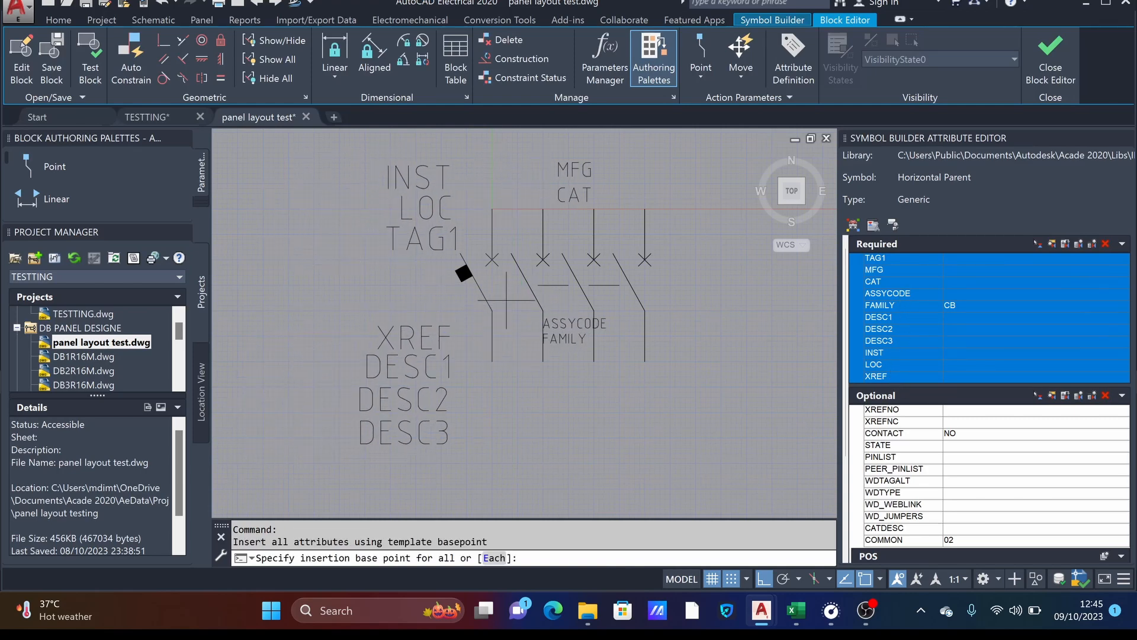
left_click(506, 300)
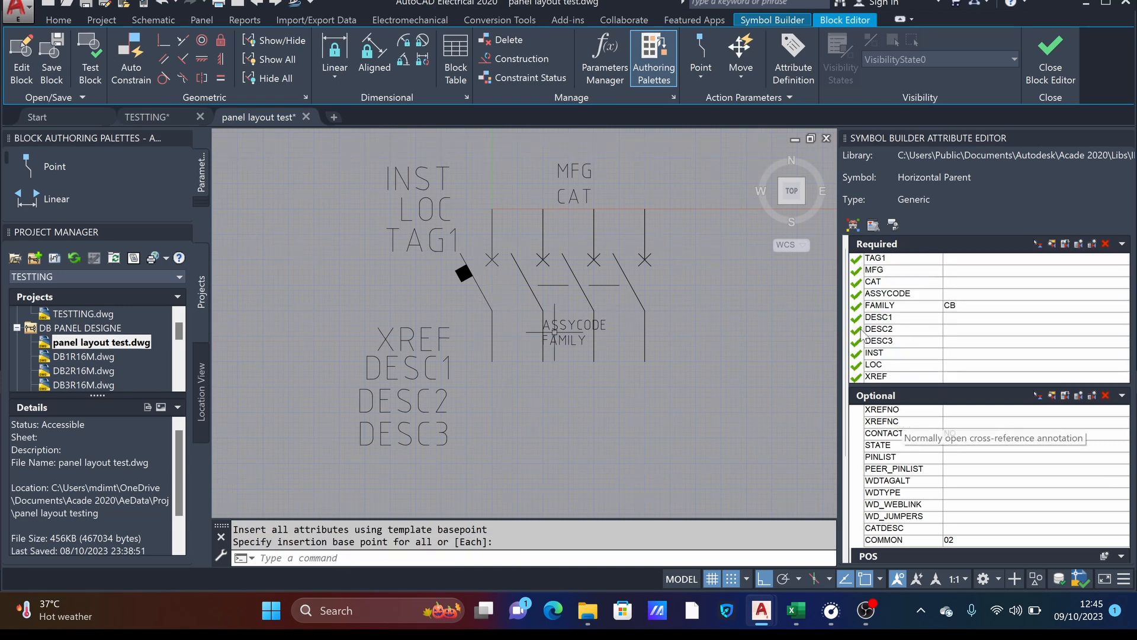
- Set the wire connection style to Top / None and insert connections at the upper ends of all four poles
left_click_drag(847, 311, 849, 413)
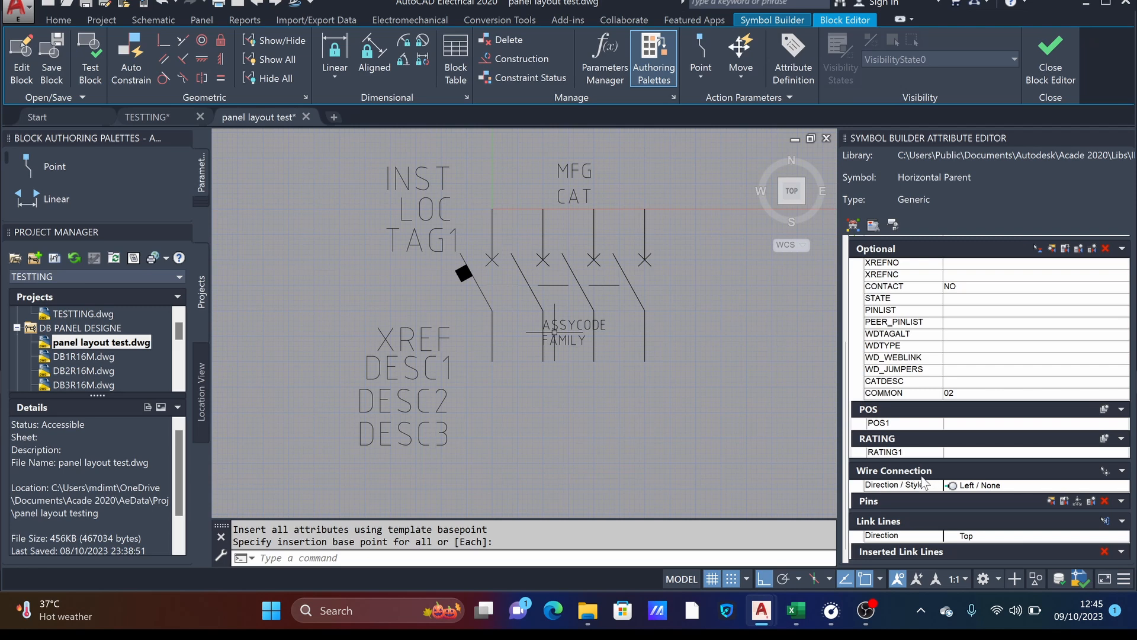
left_click(1009, 489)
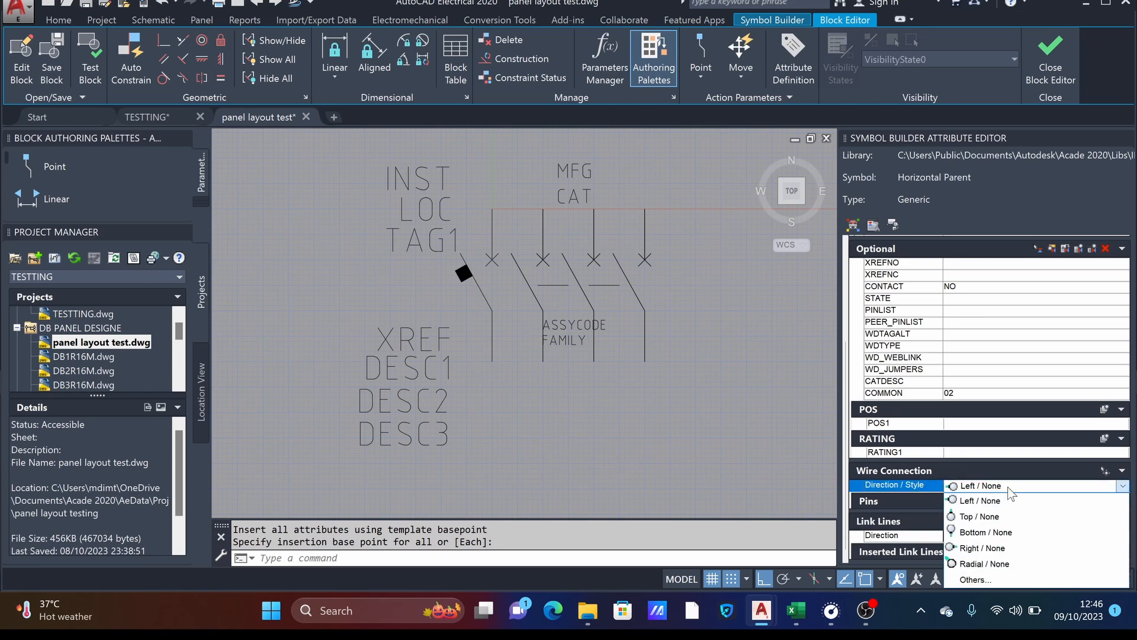
left_click(1007, 520)
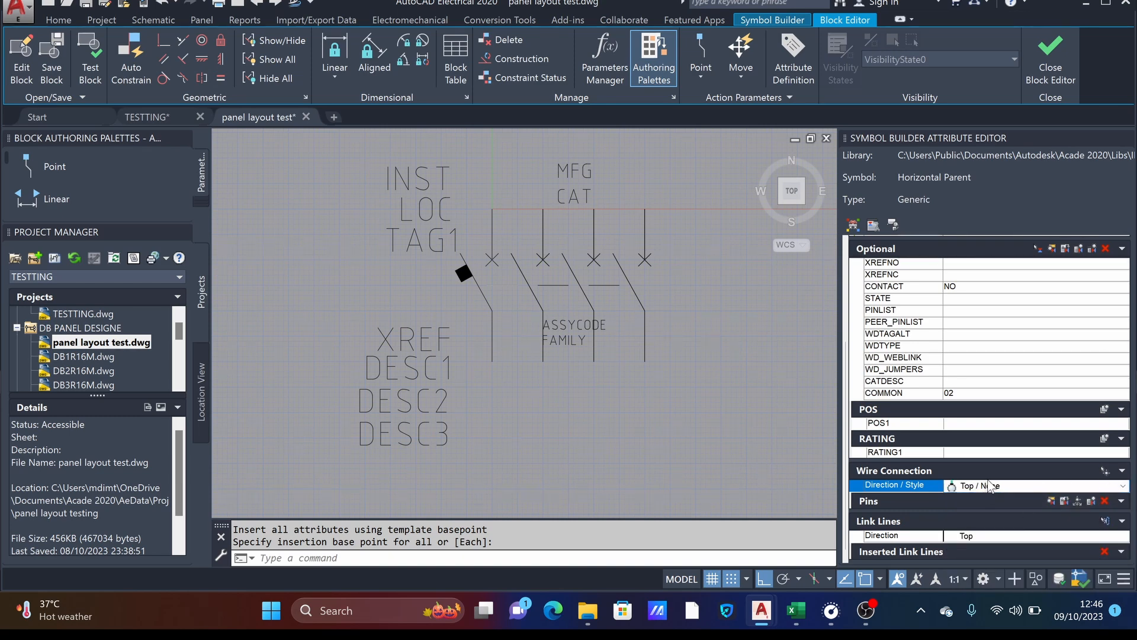
left_click(1105, 472)
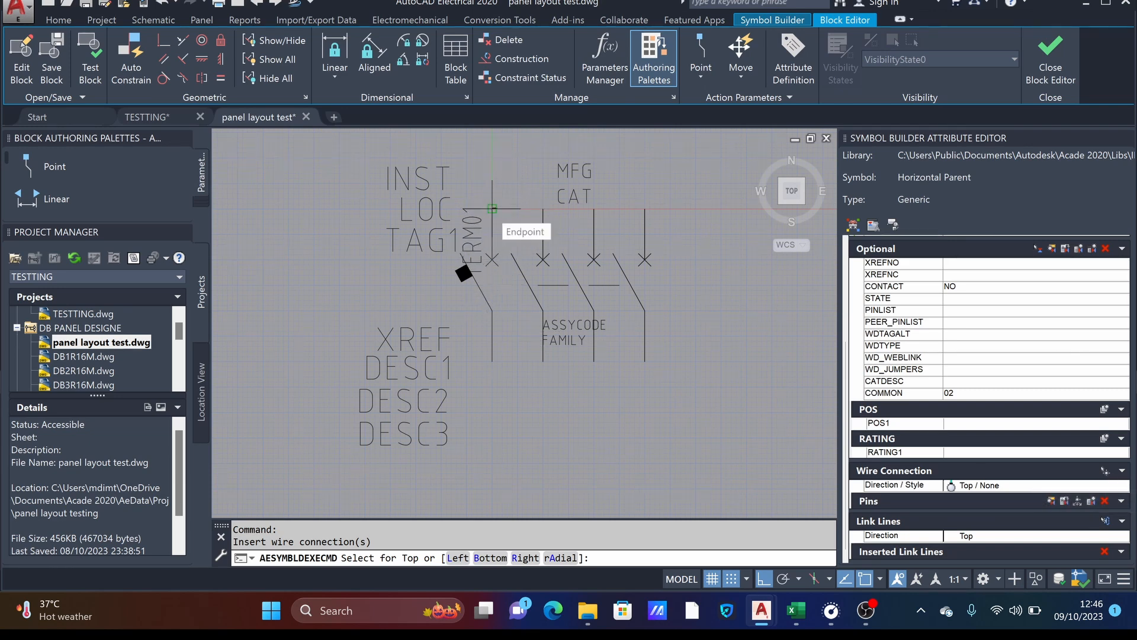
left_click(492, 208)
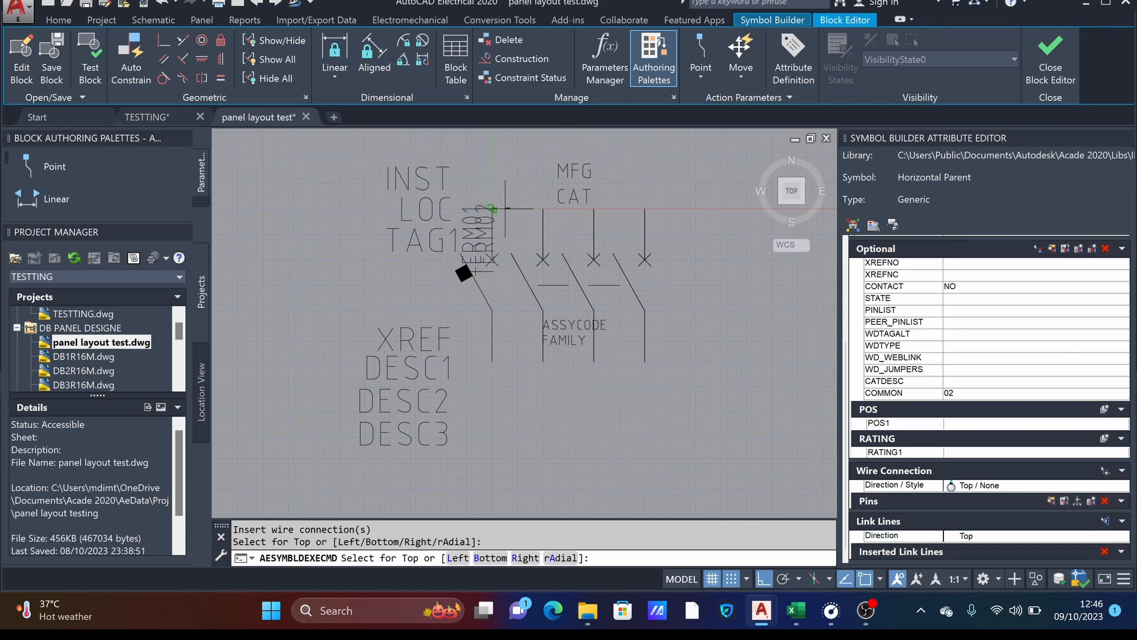
left_click(544, 208)
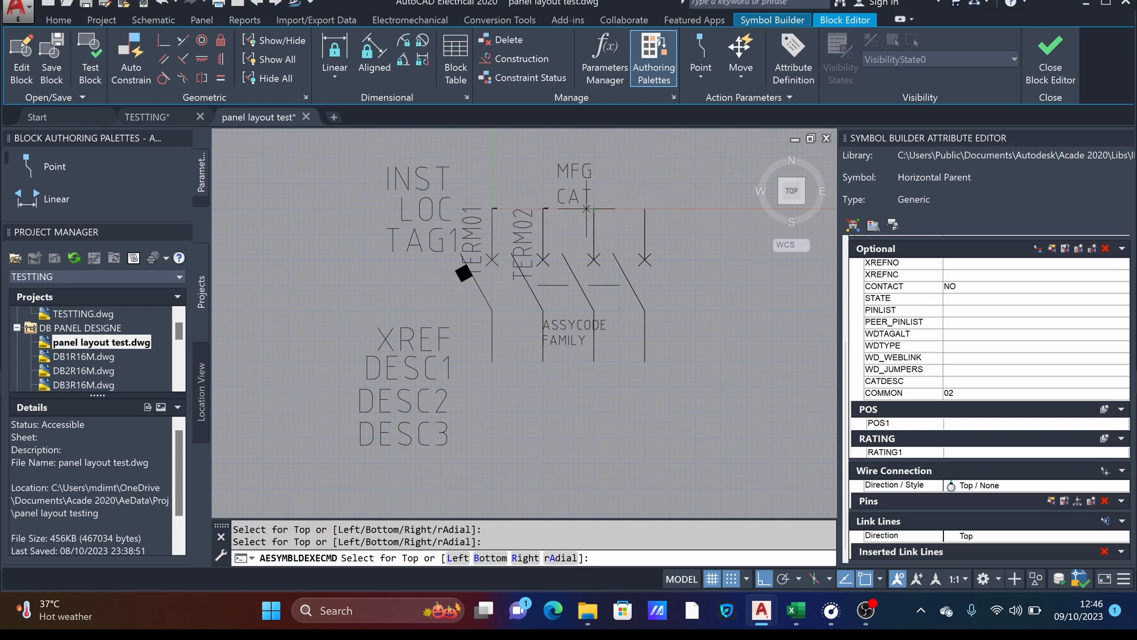
scroll(587, 209, "up", 4)
scroll(587, 208, "up", 2)
left_click(604, 209)
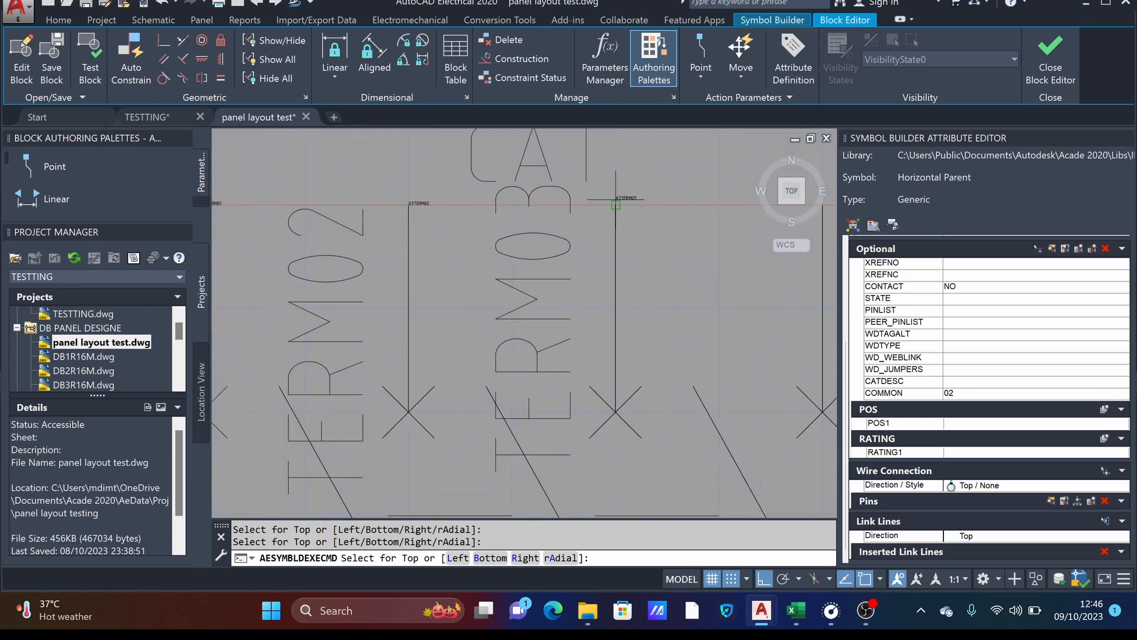
middle_click_drag(745, 271, 532, 261)
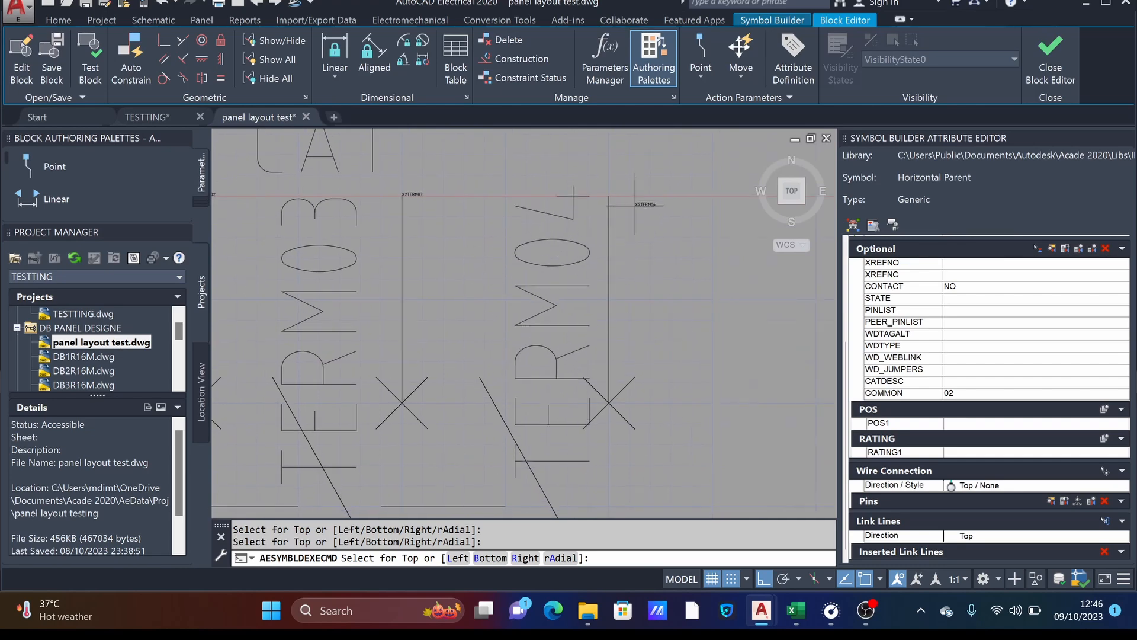
left_click(609, 196)
scroll(616, 199, "down", 8)
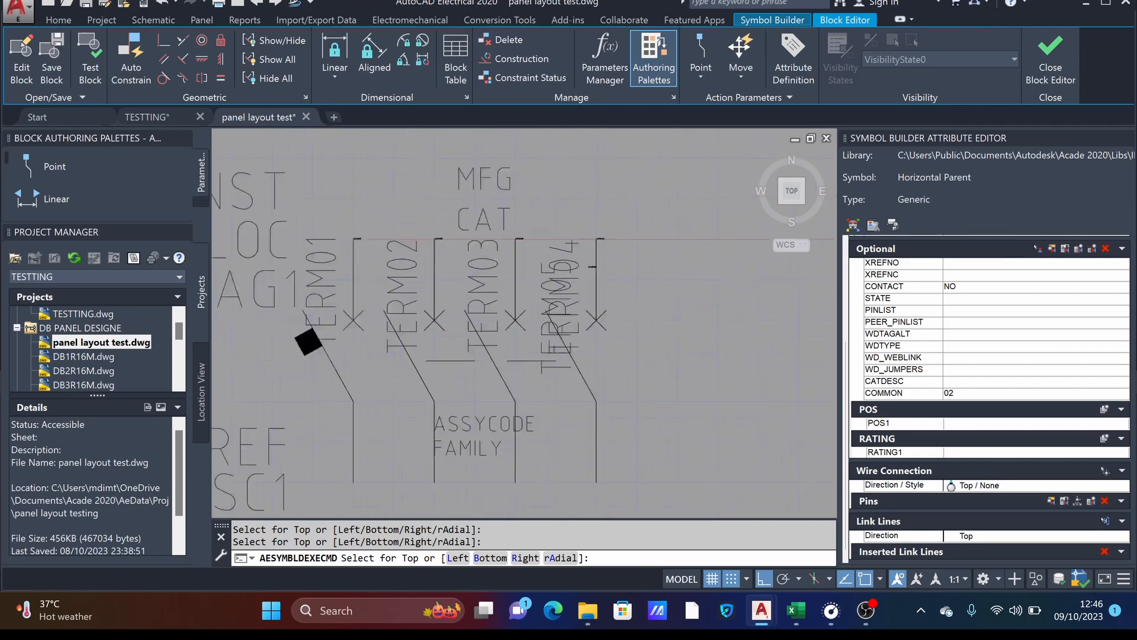
scroll(622, 203, "up", 4)
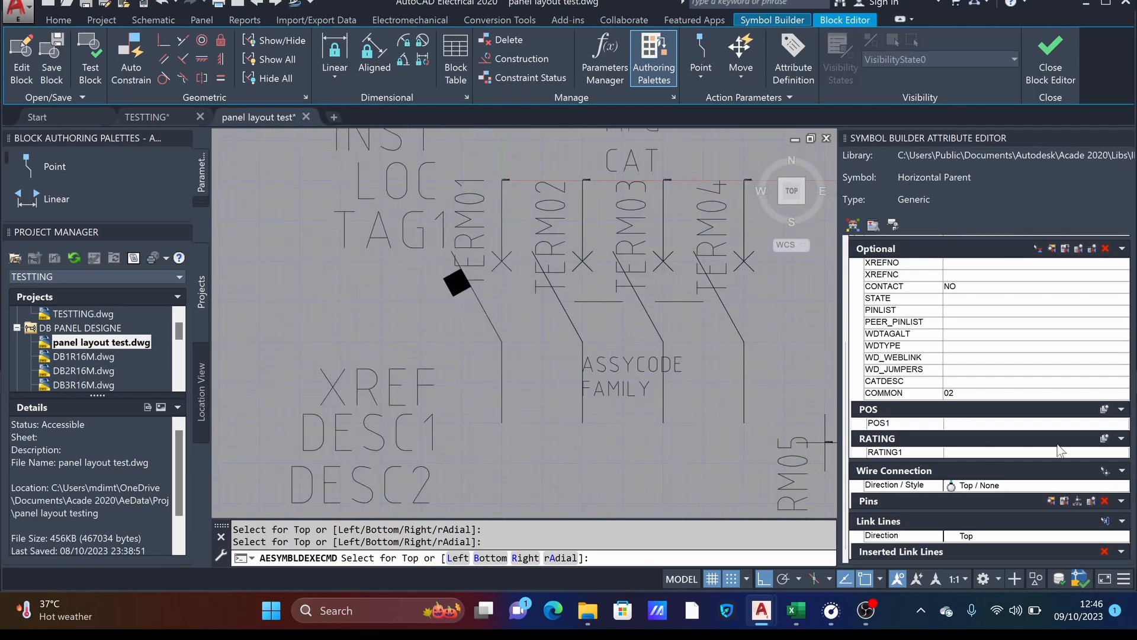
- Set the wire connection style to Bottom / None and insert connections at the lower ends of all four poles
left_click(1009, 484)
left_click(1009, 485)
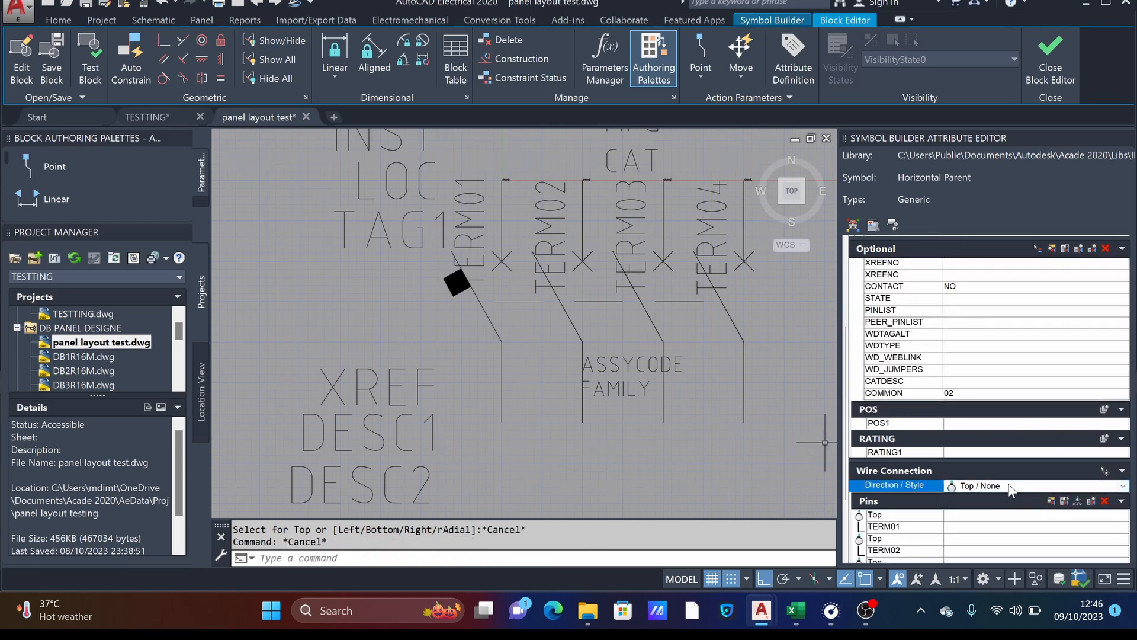
left_click(1008, 486)
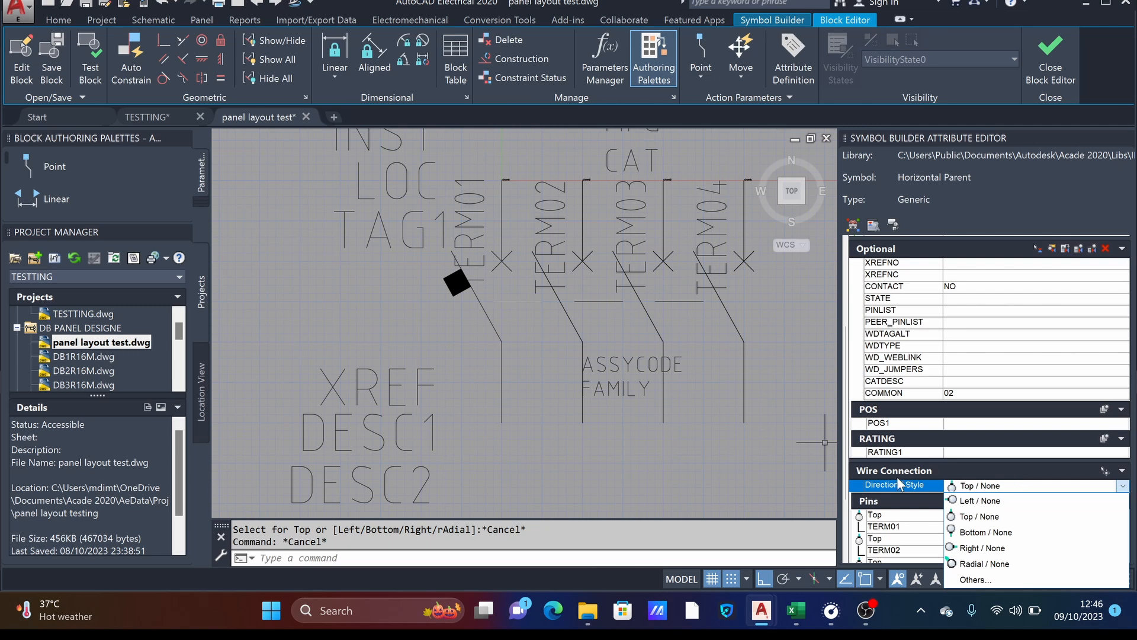
left_click(988, 533)
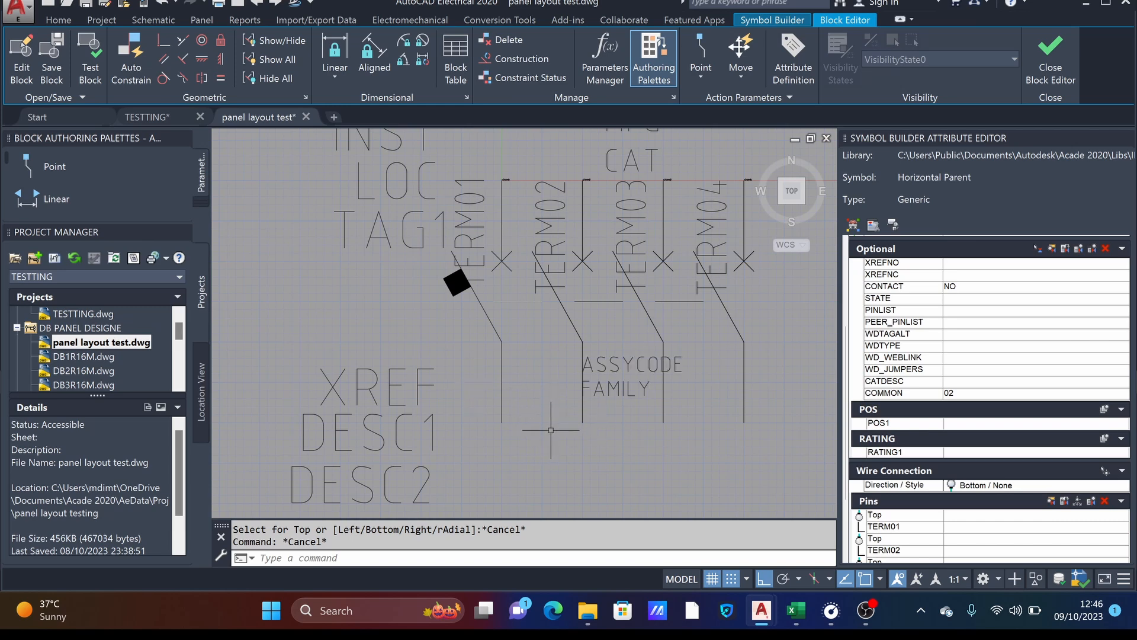
left_click(1105, 476)
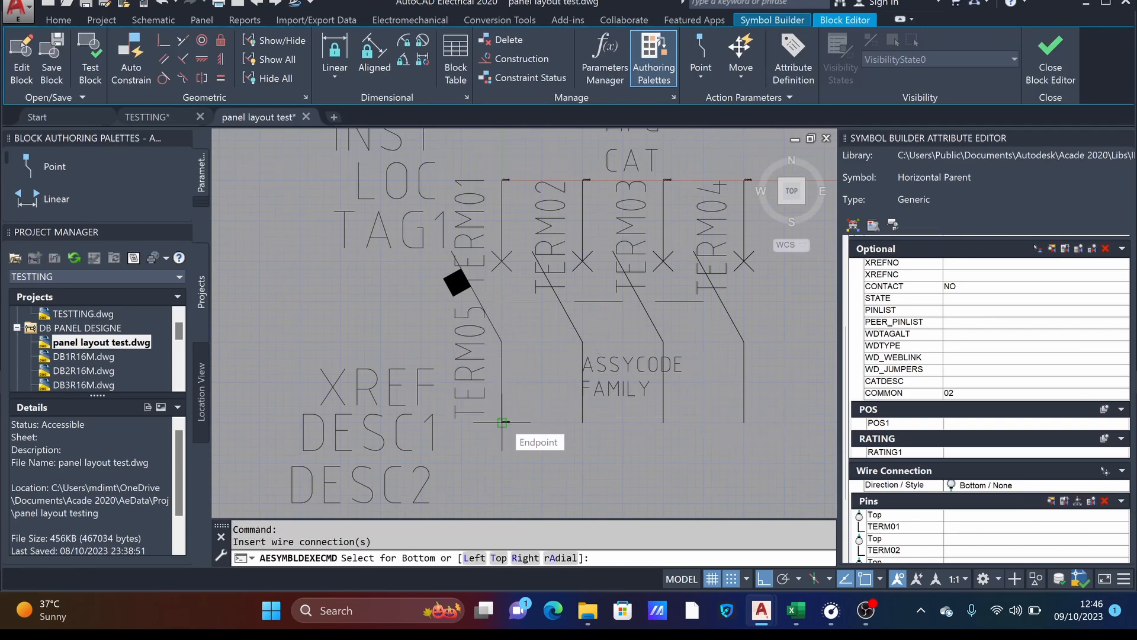
left_click(502, 422)
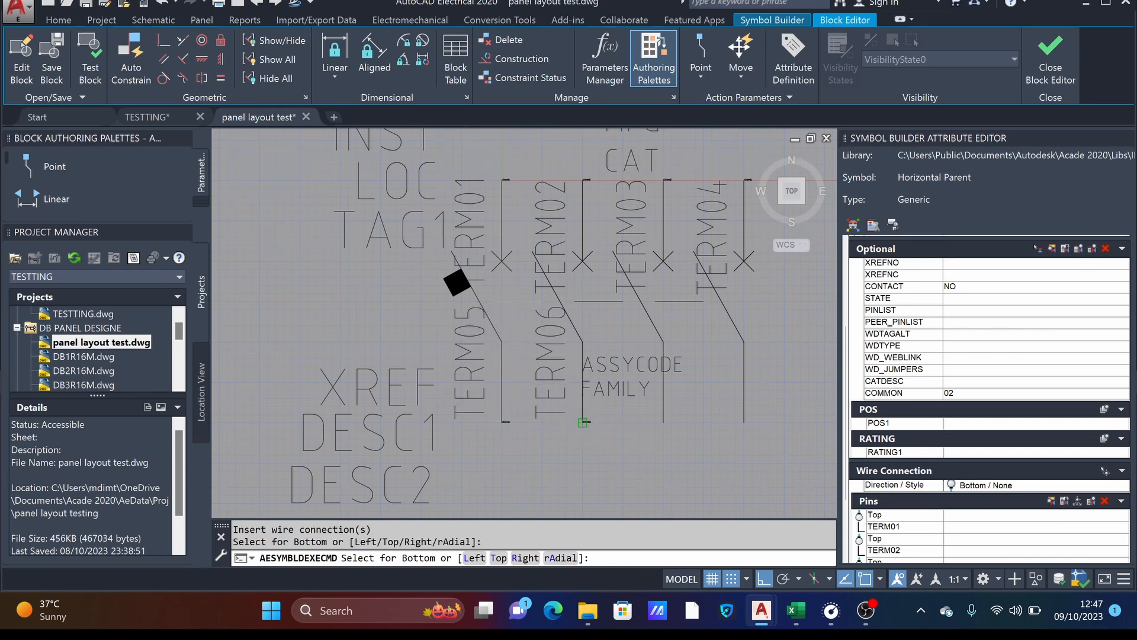
left_click(583, 422)
left_click(663, 423)
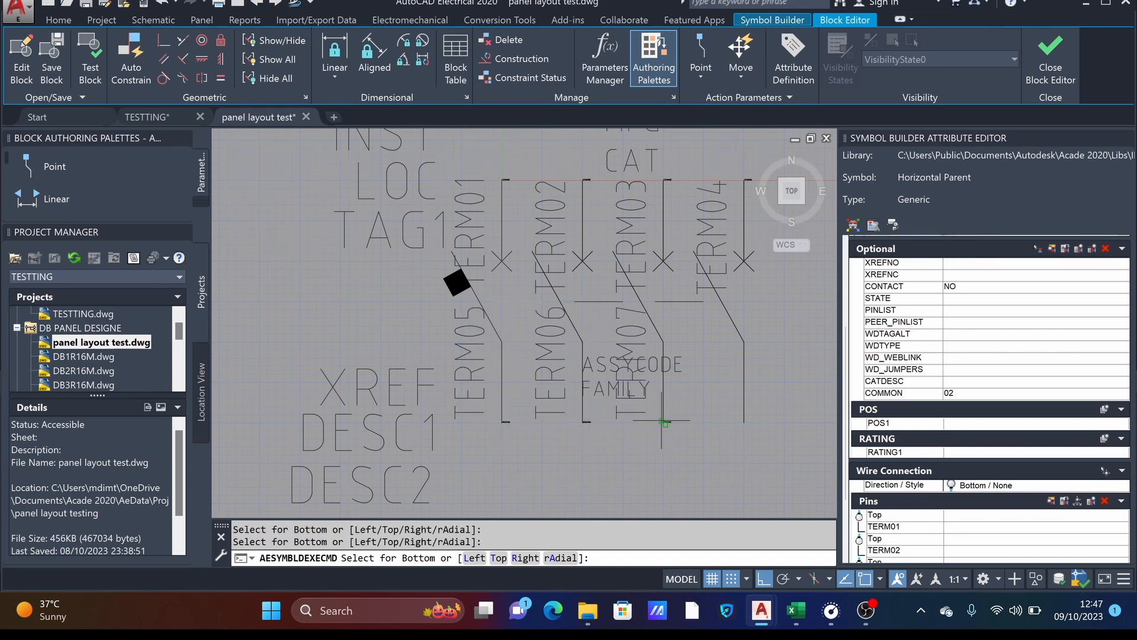
left_click(745, 422)
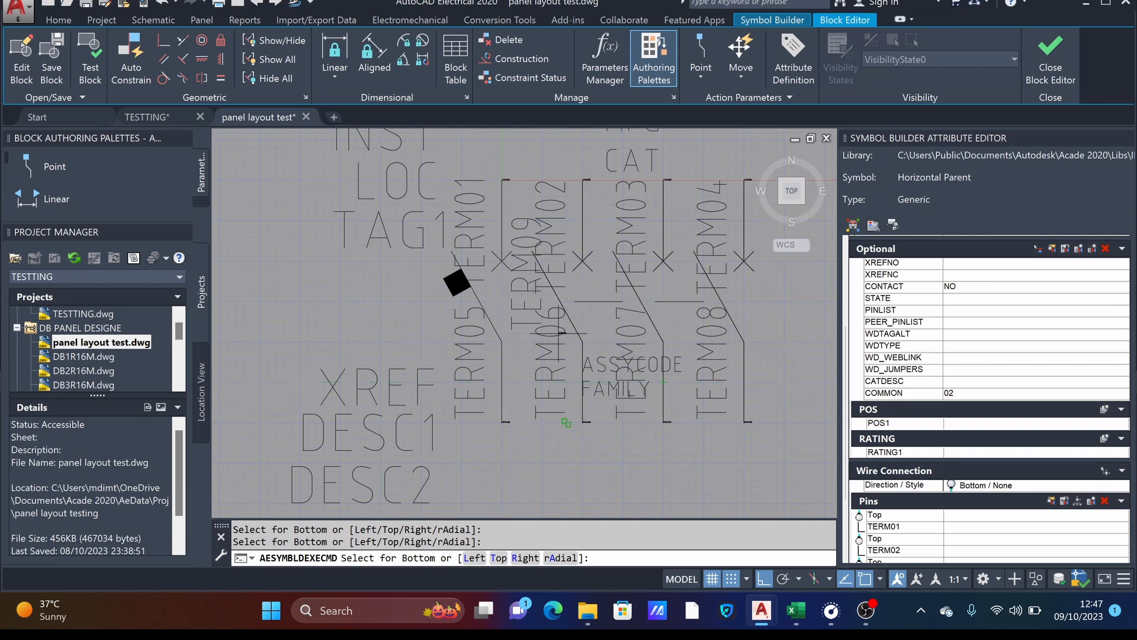
key("Escape")
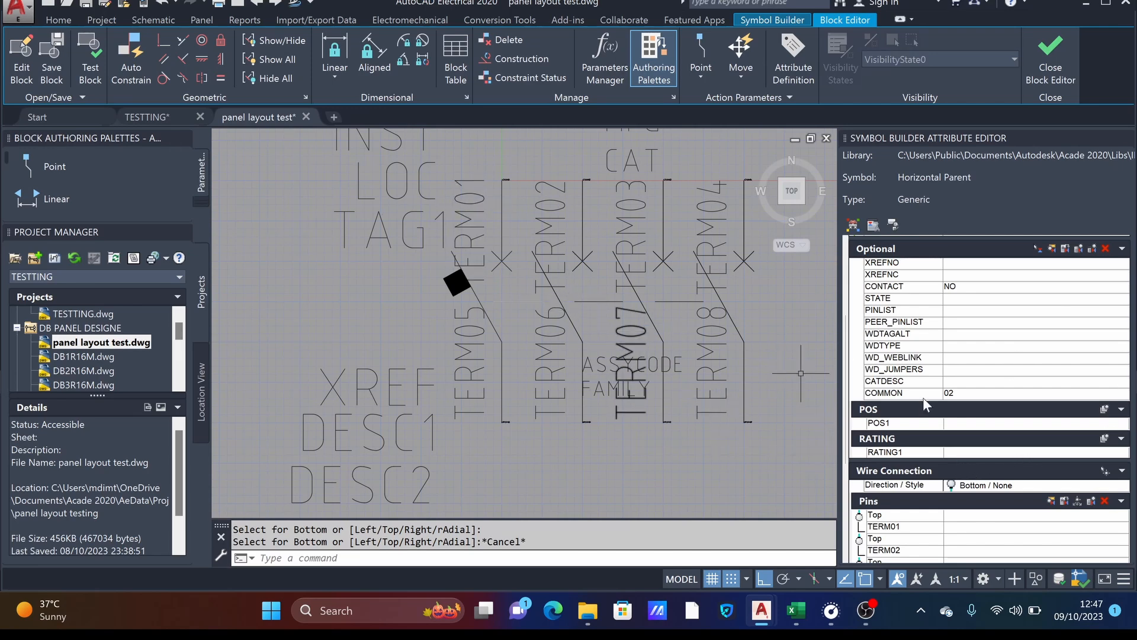
- Set the TERM01 pin attribute's rotation to 0 and its justification to Top center
scroll(850, 456, "down", 1)
scroll(877, 439, "down", 5)
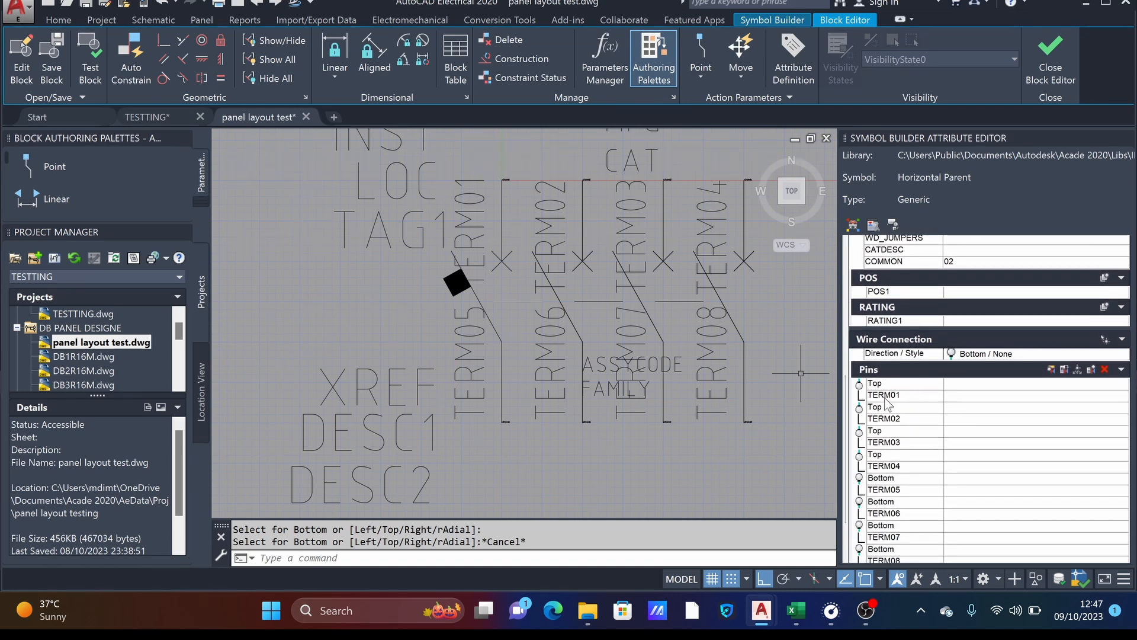
left_click(888, 395)
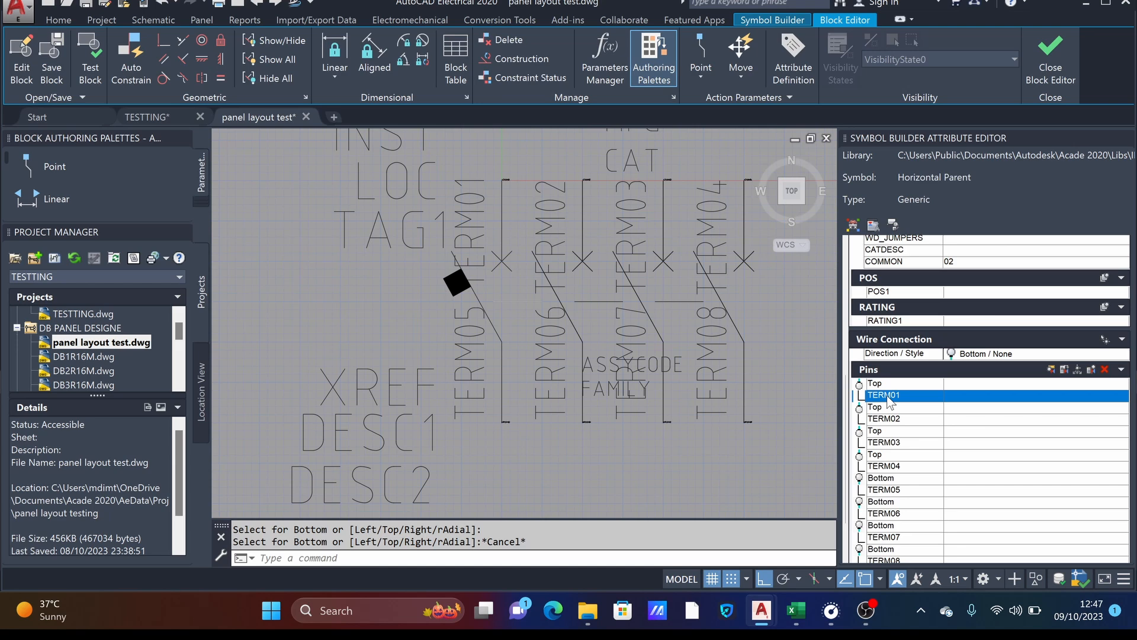
double_click(888, 395)
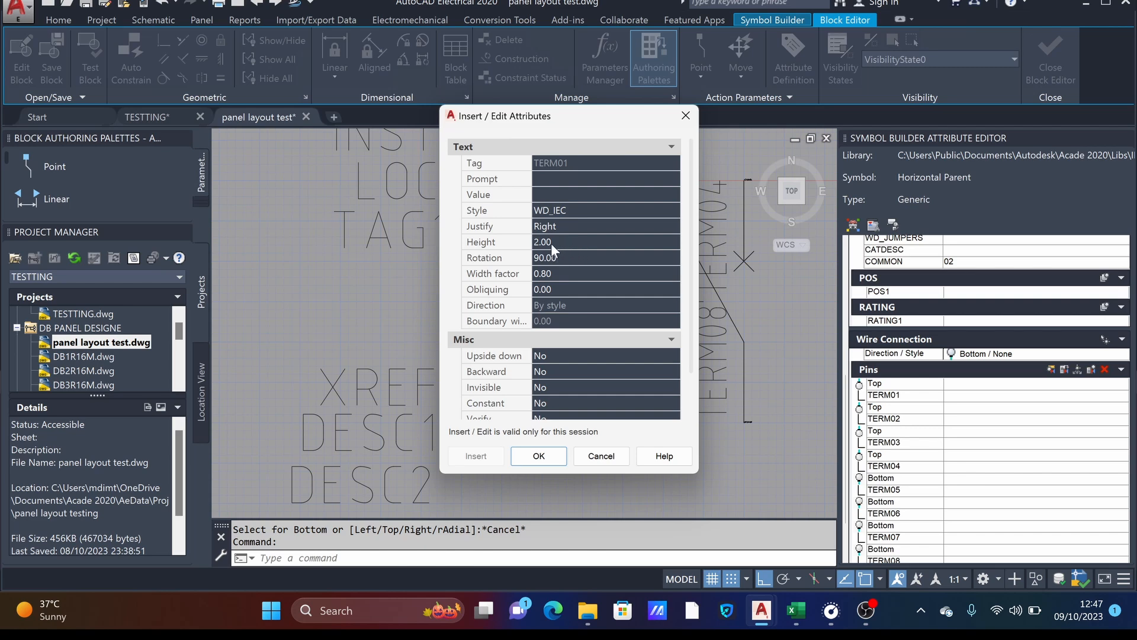
left_click(559, 261)
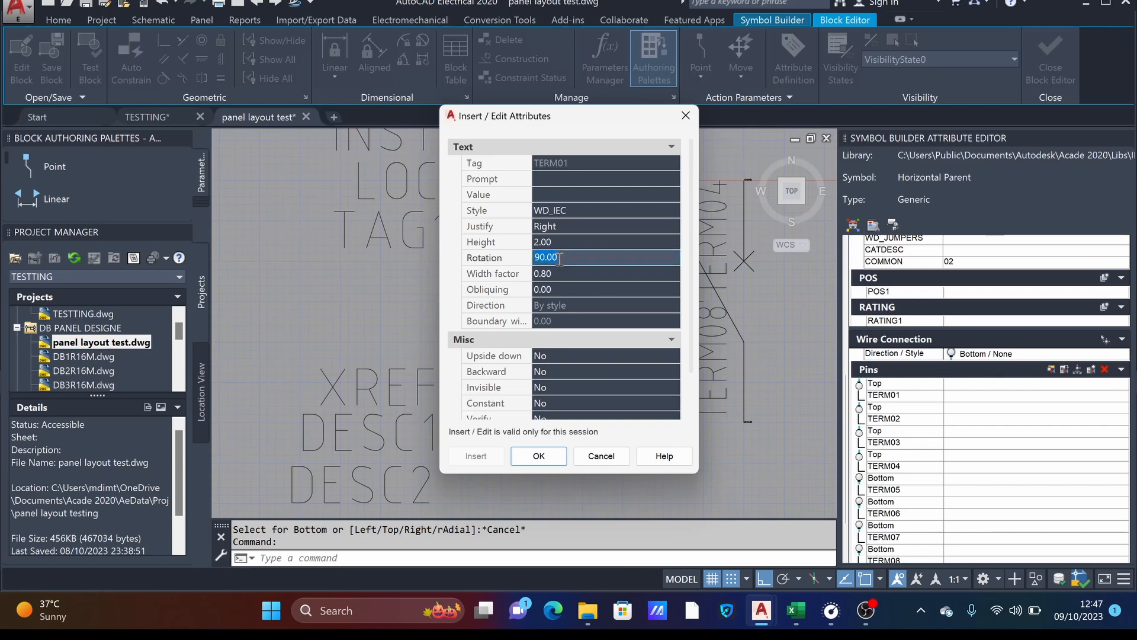
type("0")
left_click(556, 227)
left_click(556, 228)
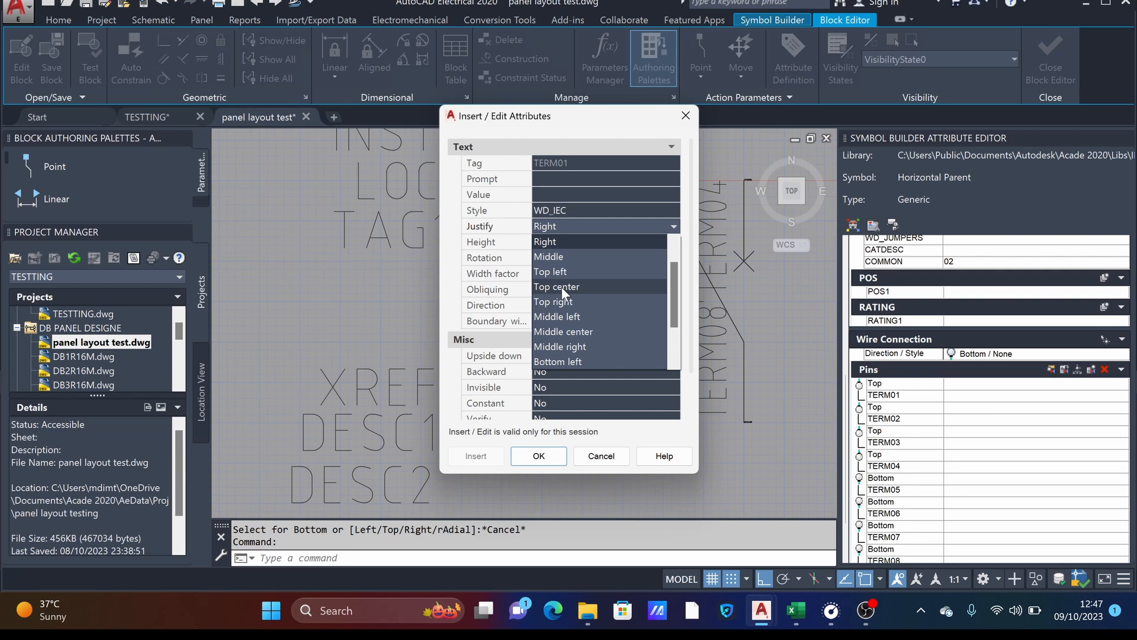
left_click(561, 286)
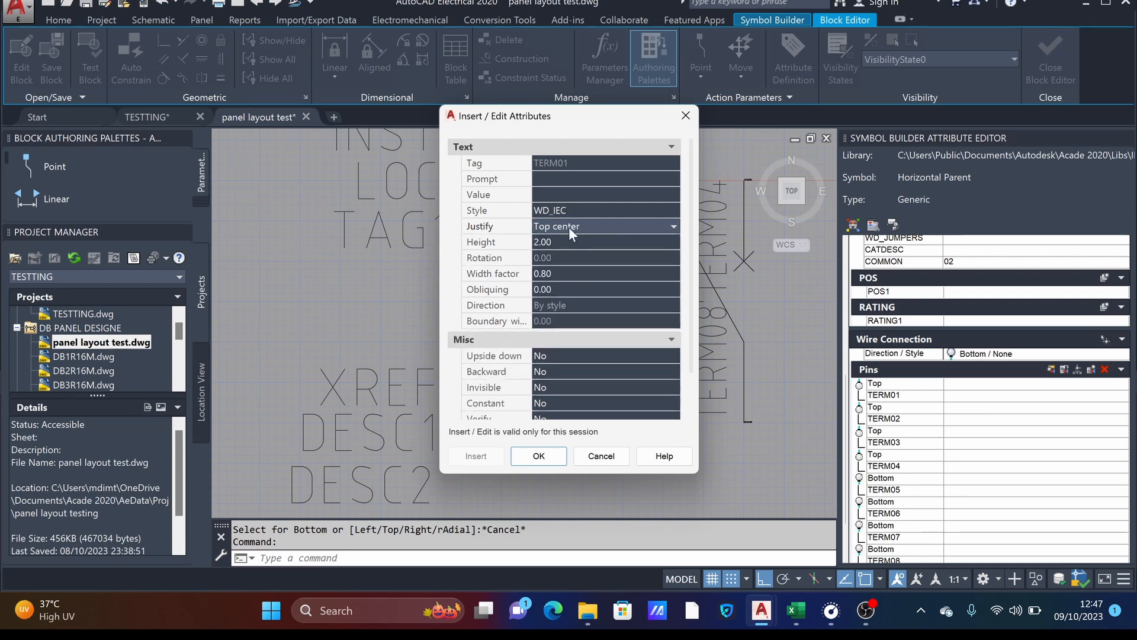
left_click(538, 455)
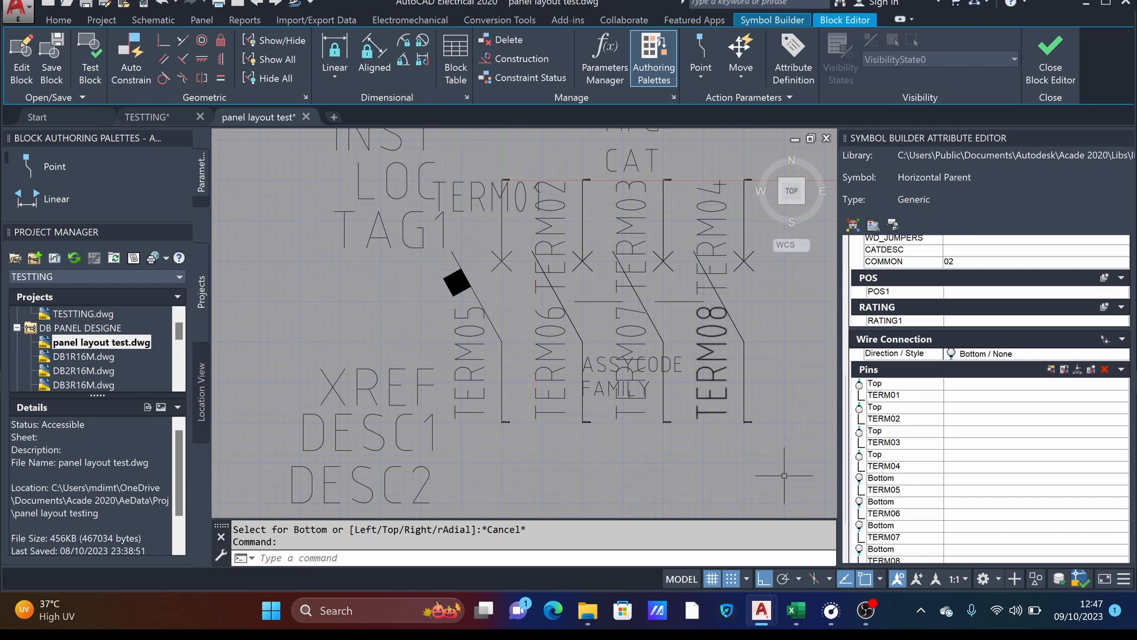
- Give the TERM02 pin attribute a rotation of 0 and Top center justification
double_click(887, 420)
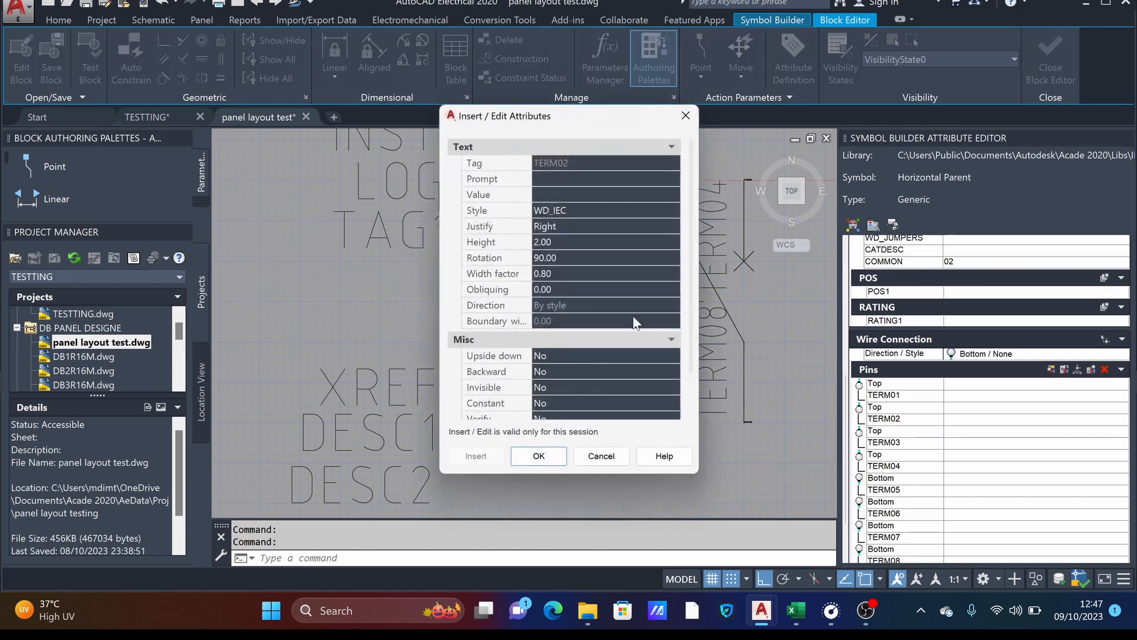
left_click(555, 258)
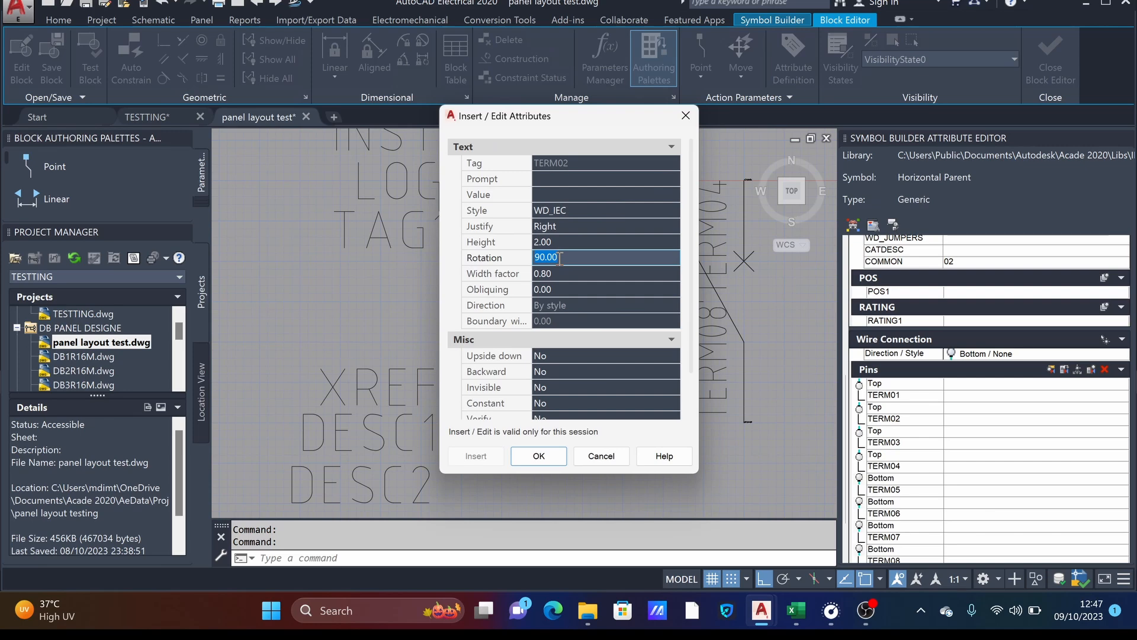
type("0")
left_click(560, 226)
left_click(552, 225)
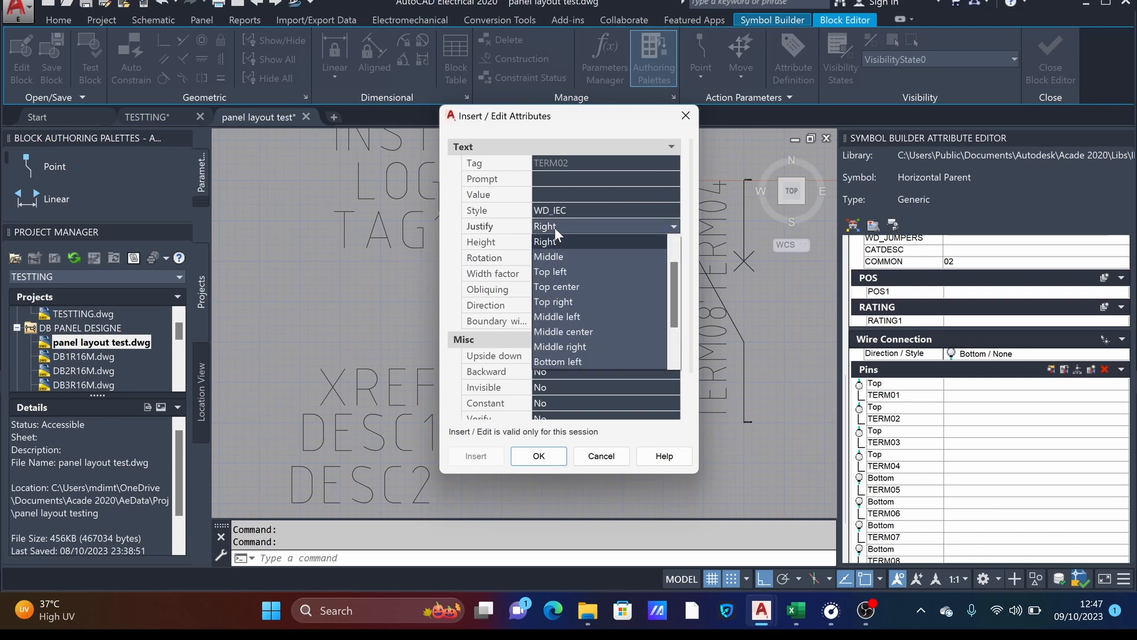
left_click(566, 289)
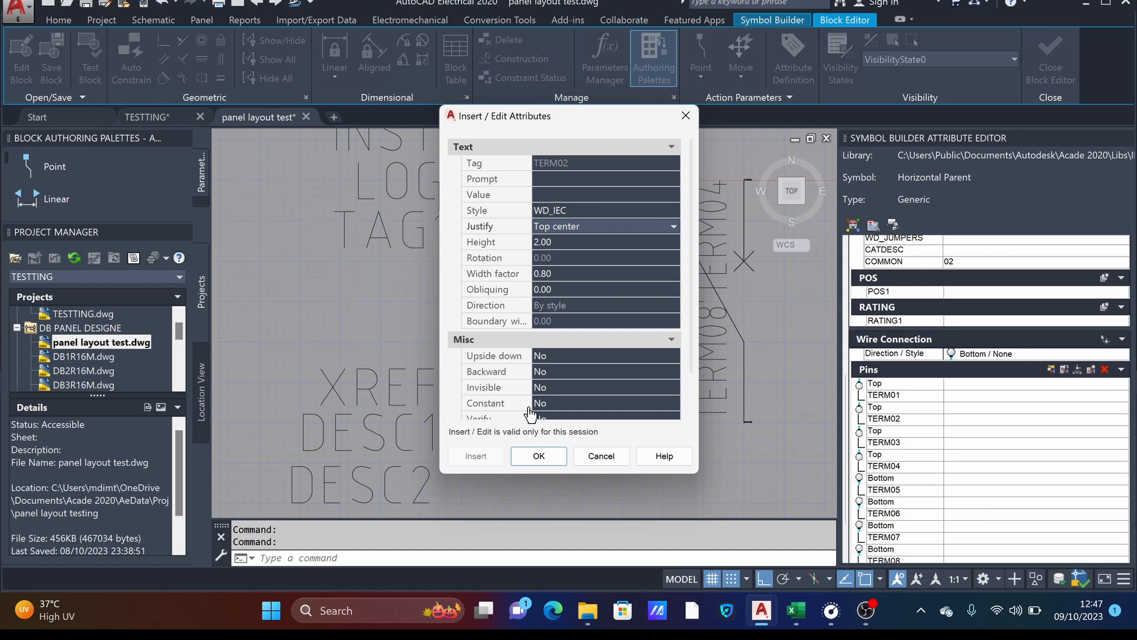
left_click(538, 456)
- Change the TERM03 pin attribute to rotation 0 with Top center justification
double_click(886, 442)
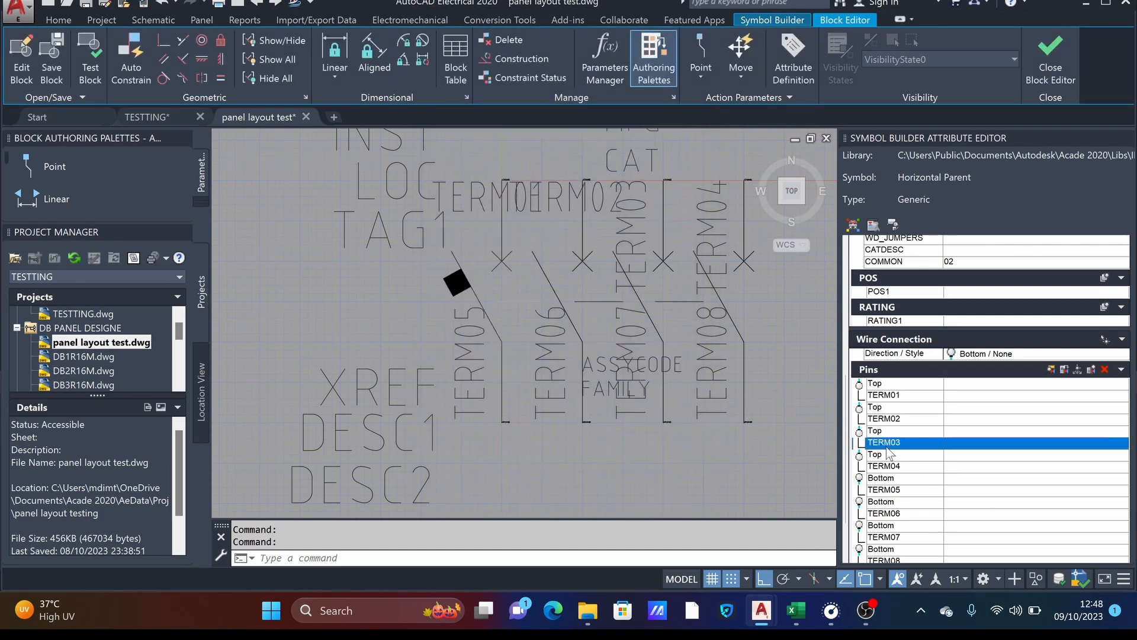
left_click(559, 230)
left_click(559, 228)
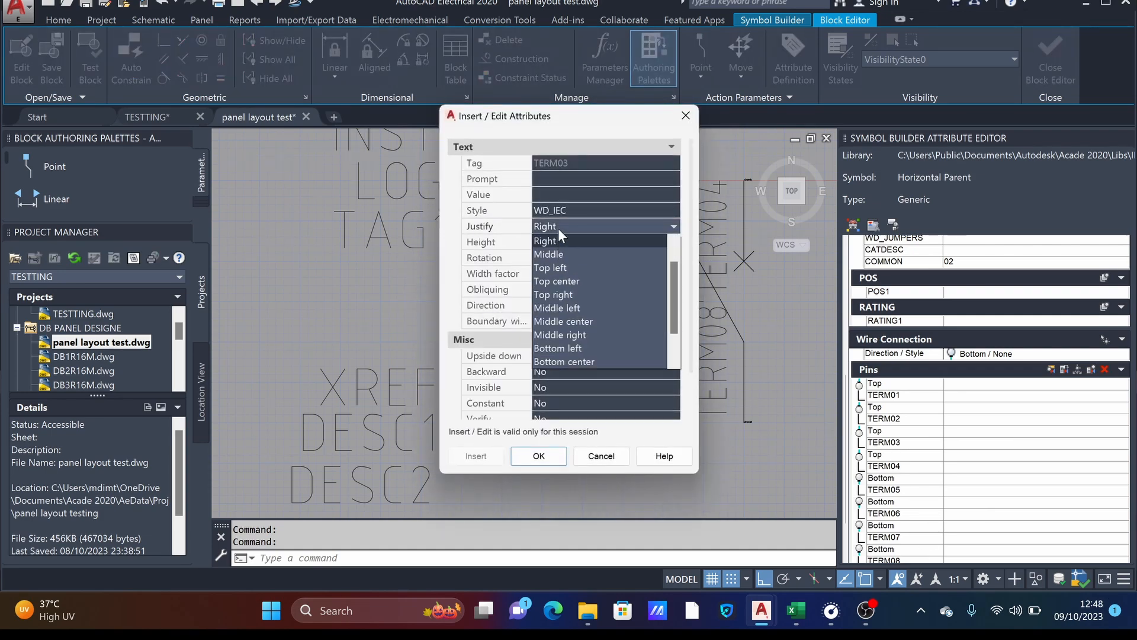
left_click(593, 226)
left_click(560, 258)
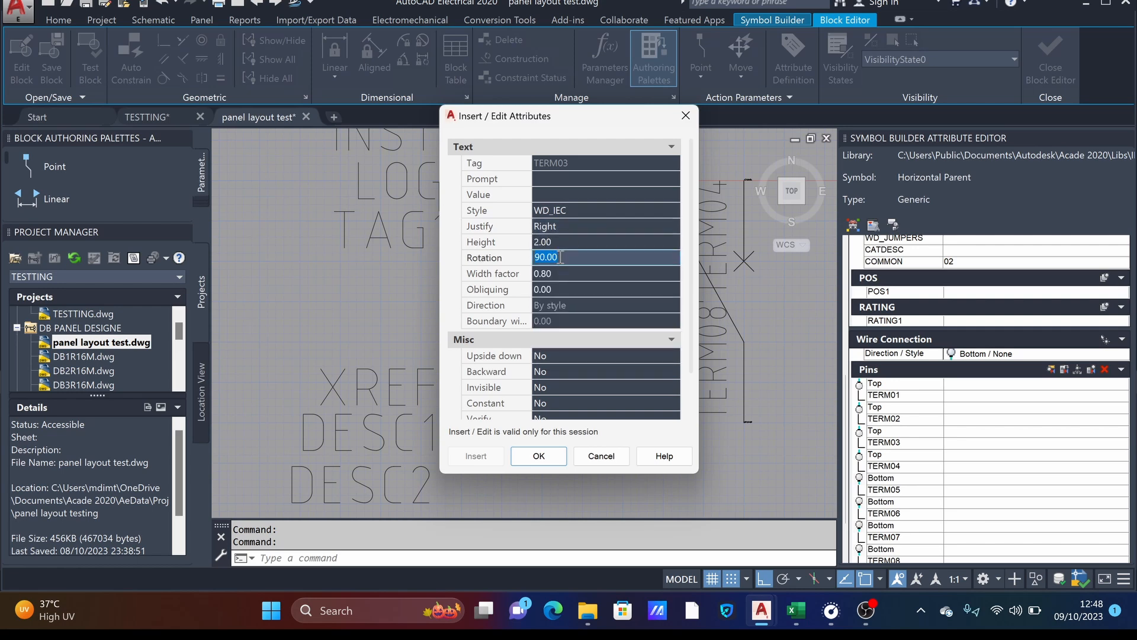
type("0")
left_click(564, 230)
left_click(563, 230)
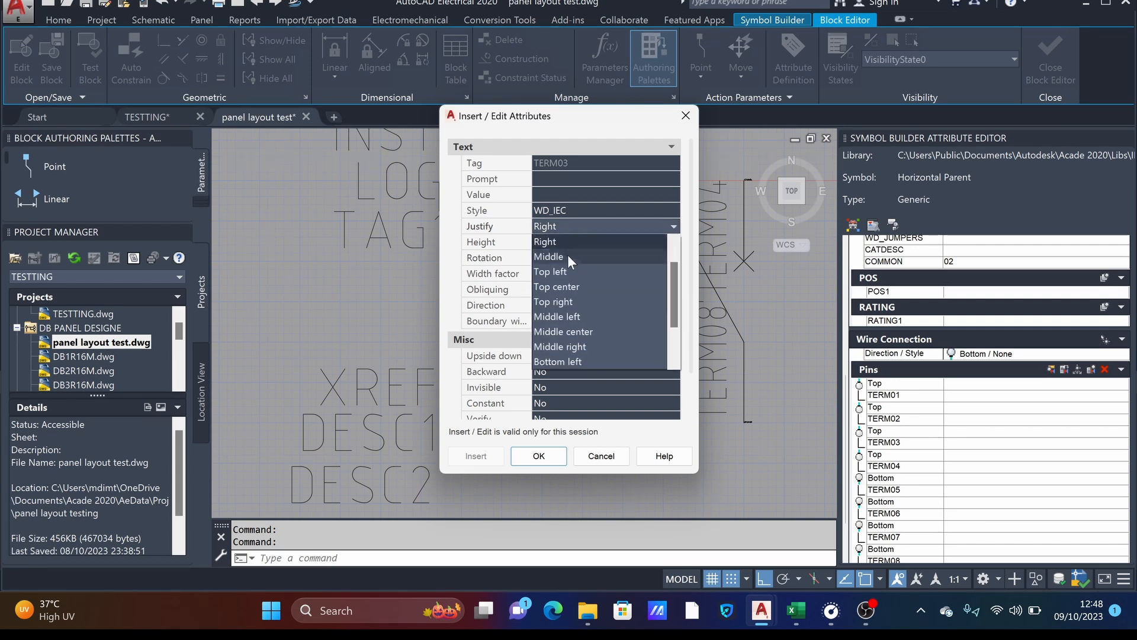
left_click(567, 286)
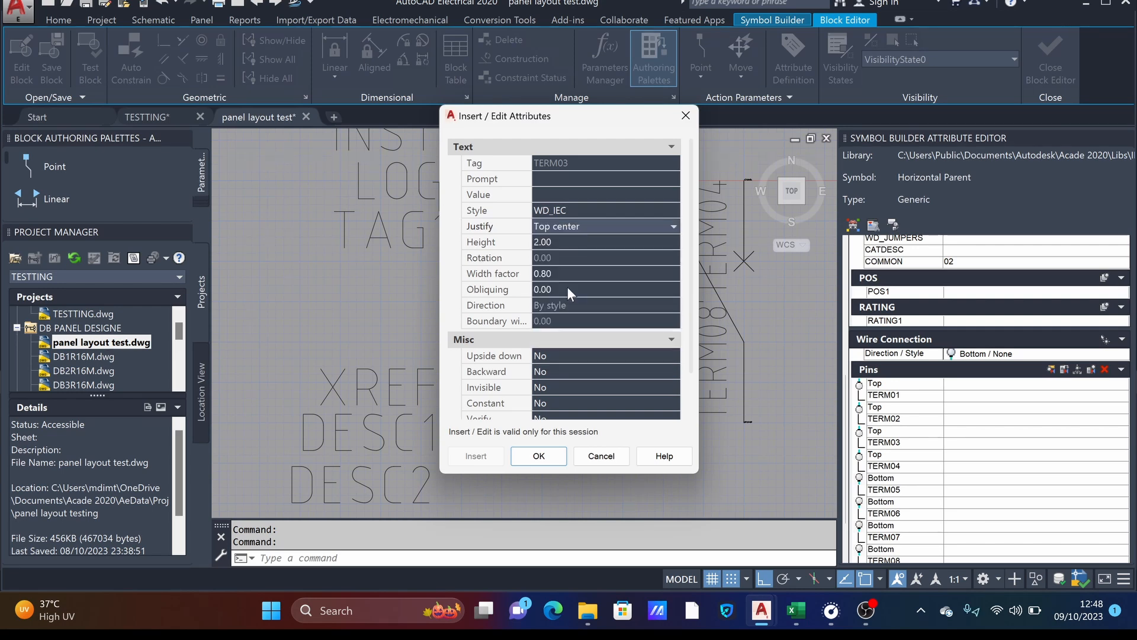
left_click(539, 456)
- Set the TERM04 pin attribute's rotation to 0 and its justification to Top center
double_click(884, 466)
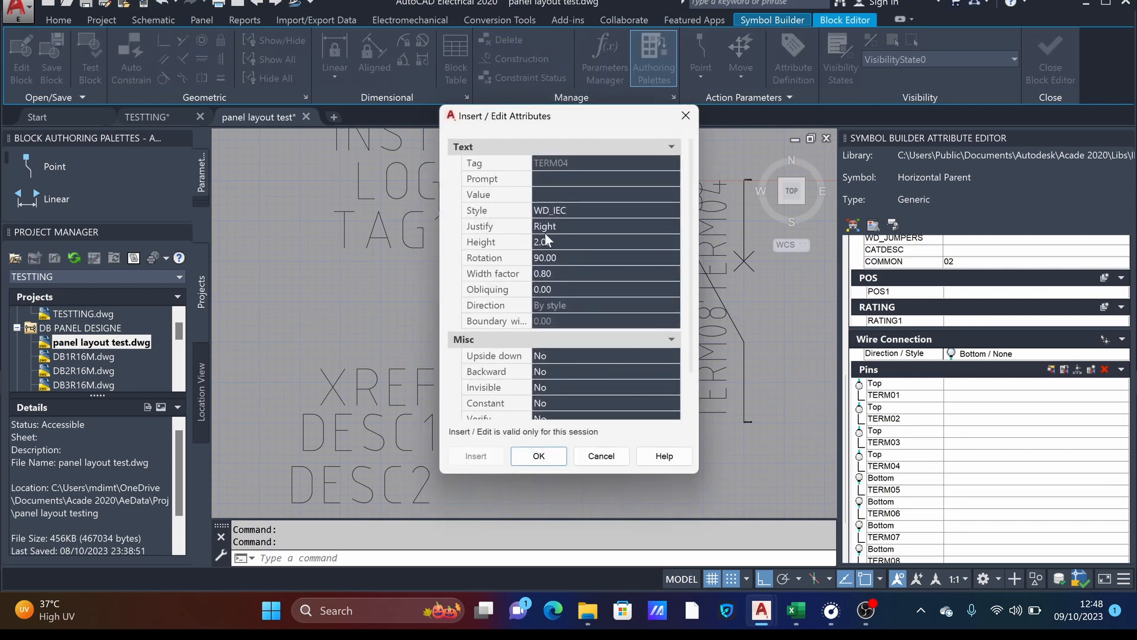
left_click(556, 257)
type("0")
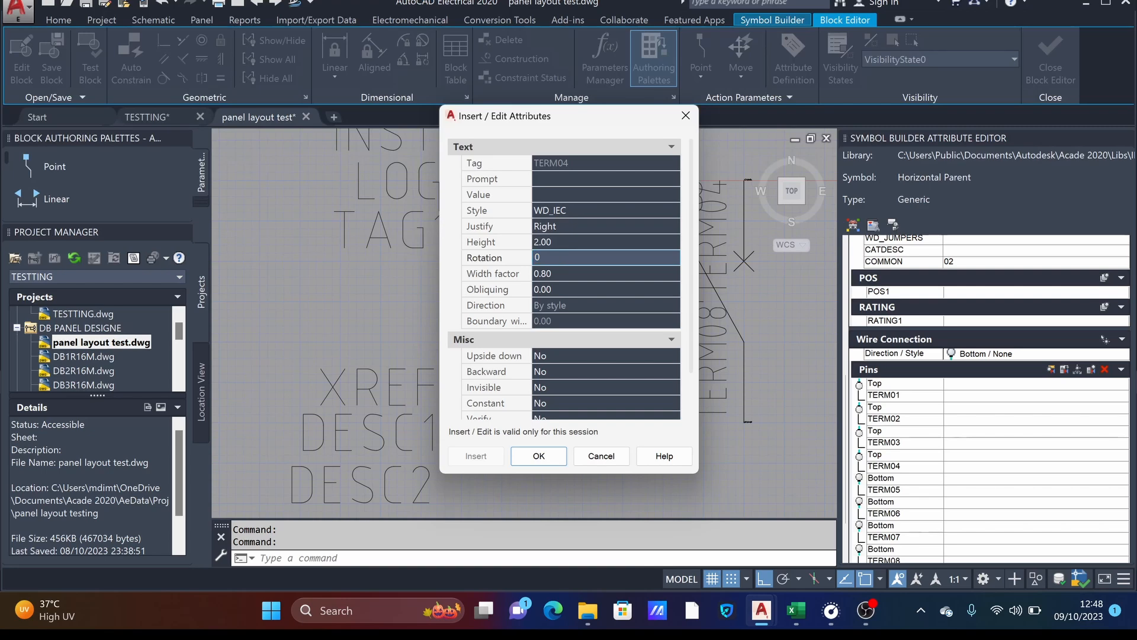
left_click(564, 229)
left_click(563, 230)
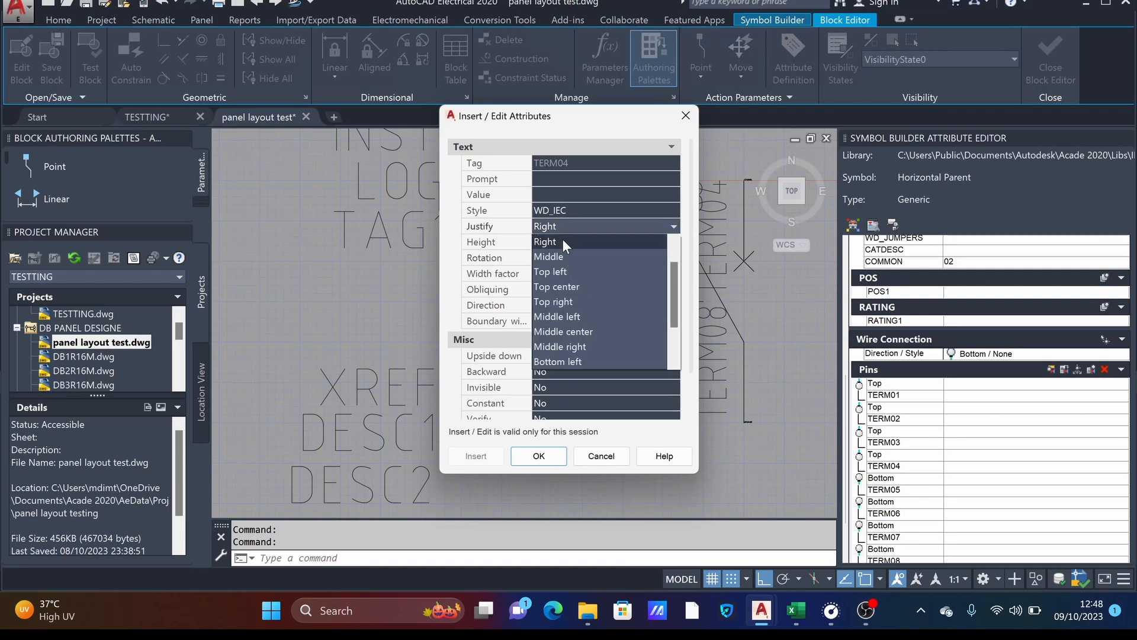
left_click(562, 287)
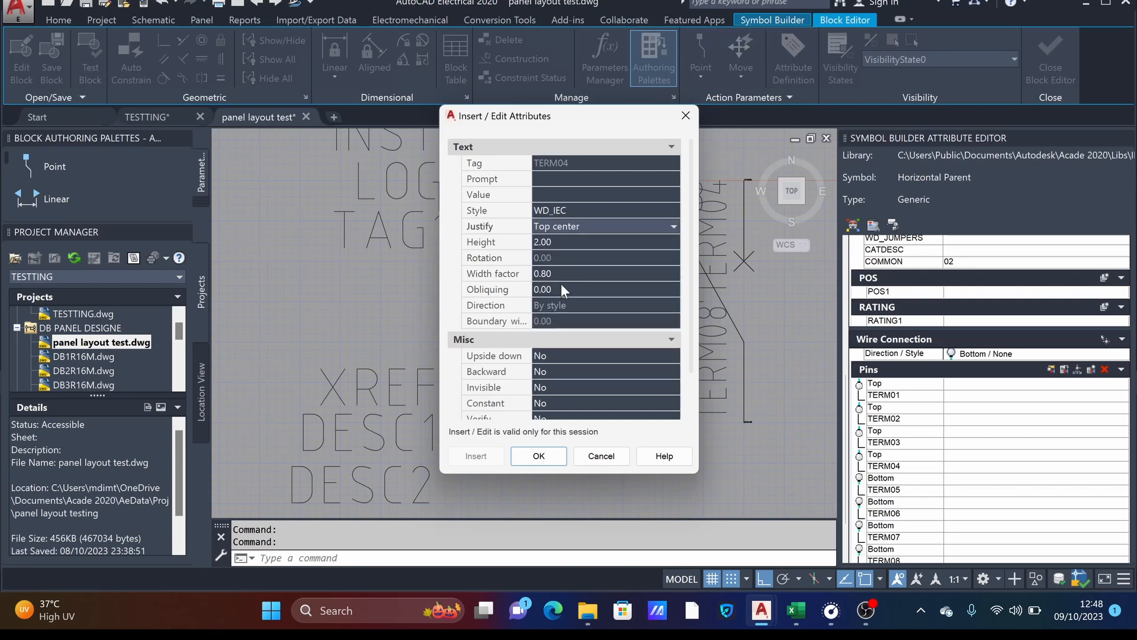
left_click(539, 456)
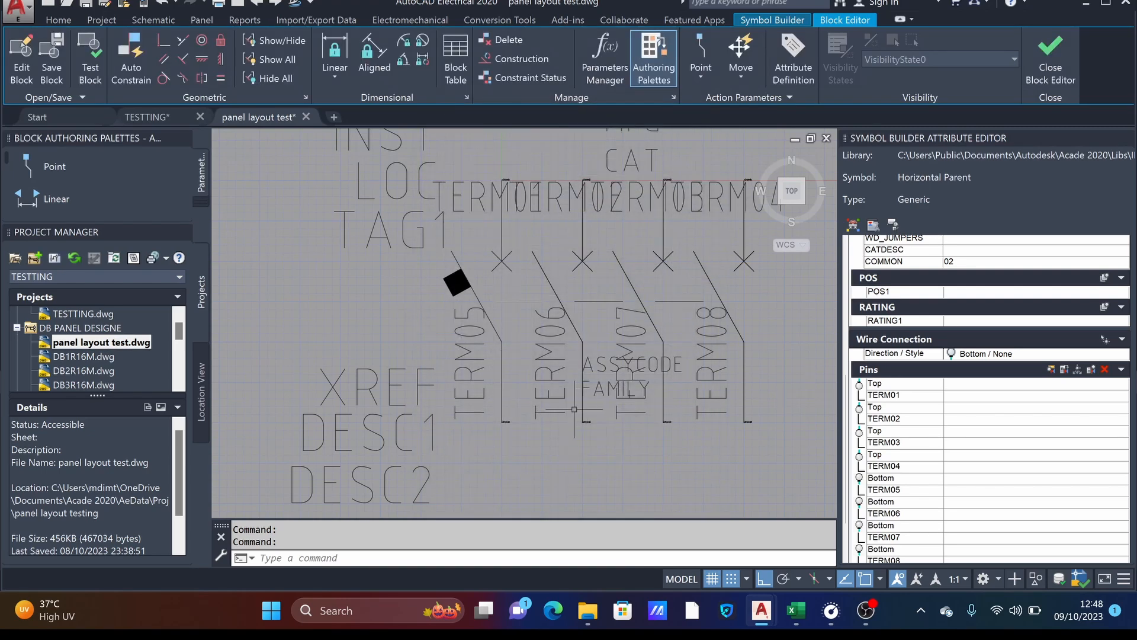
- Set rotation 0 and Top center justification for the TERM05 pin attribute at the first pole's lower end
double_click(886, 490)
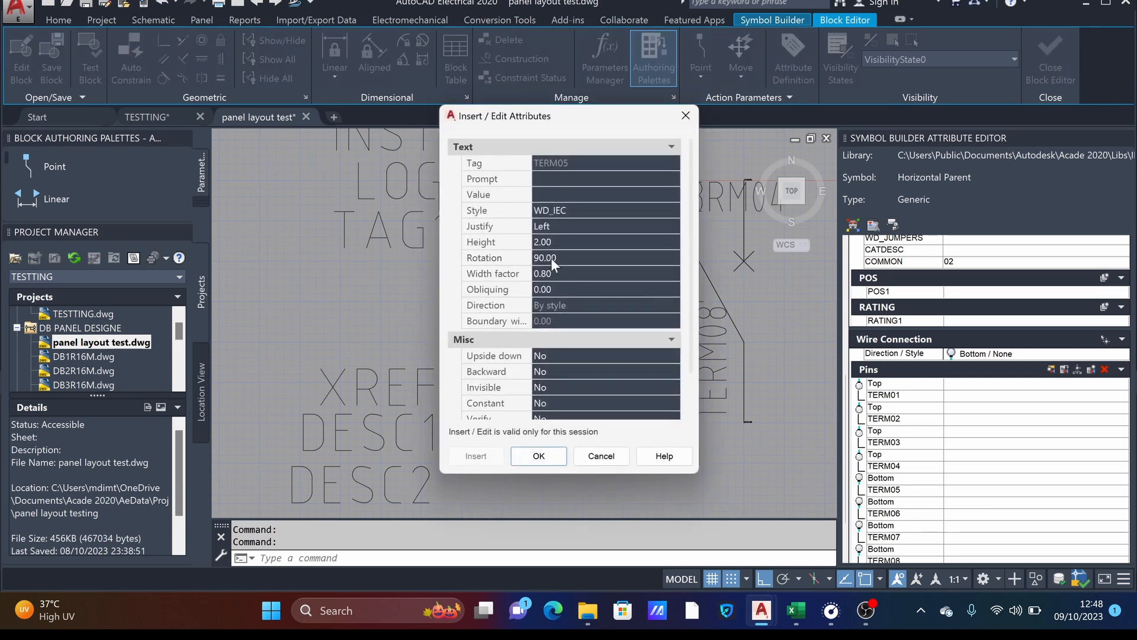
left_click(551, 257)
type("0")
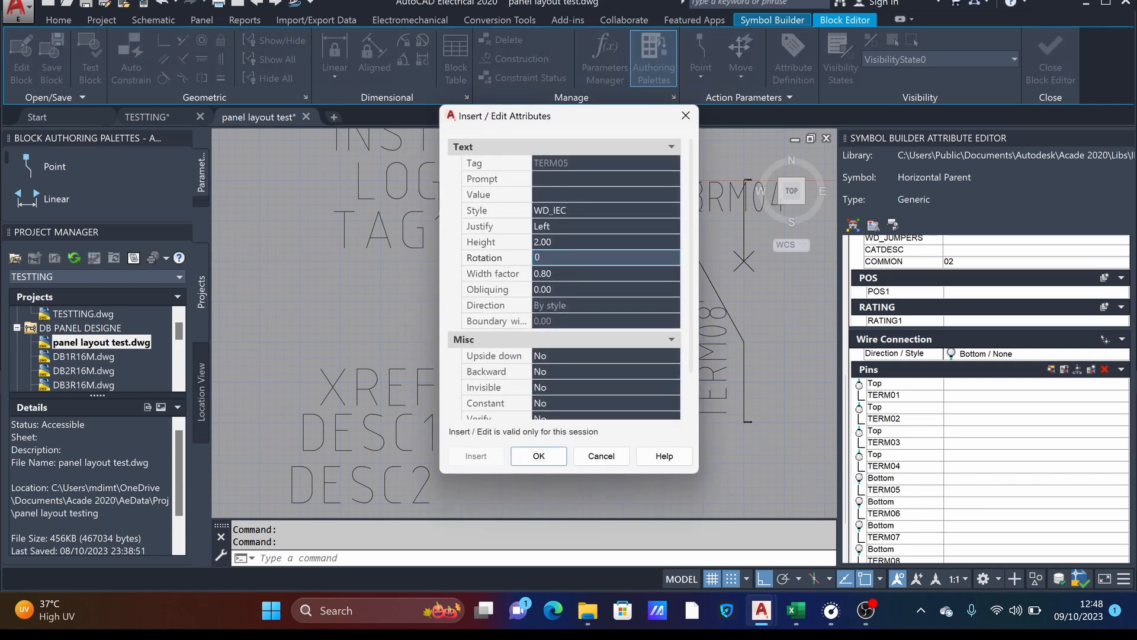
left_click(561, 227)
left_click(561, 226)
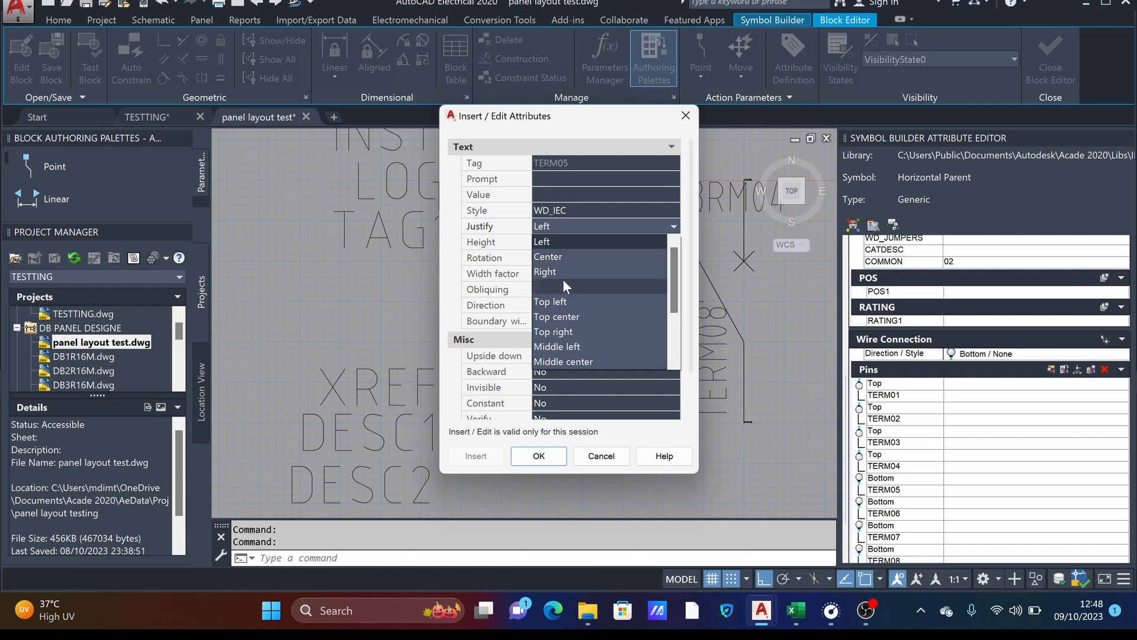
left_click(559, 318)
left_click(539, 456)
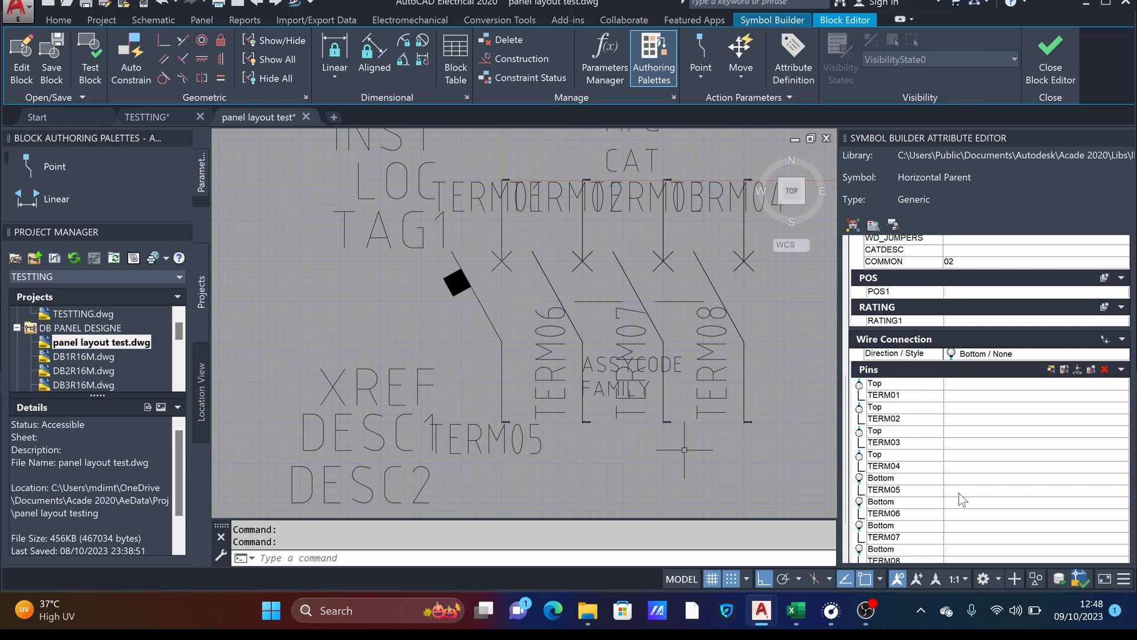
- Set the TERM06 pin attribute's rotation to 0 and its justification to Top center
left_click(890, 515)
double_click(890, 514)
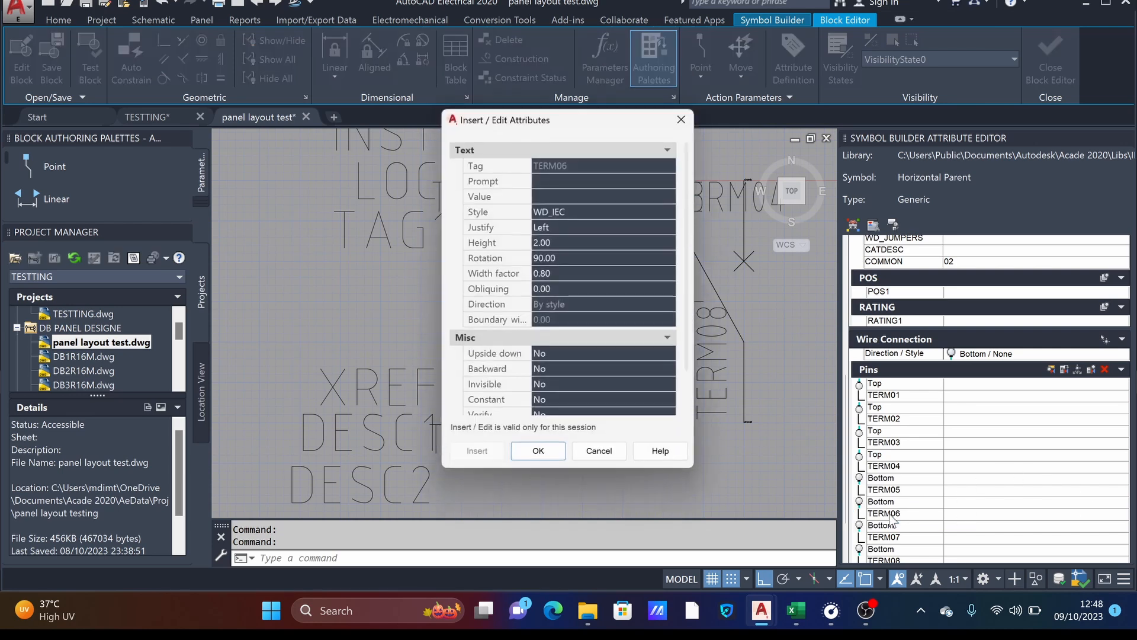
left_click(598, 261)
type("0")
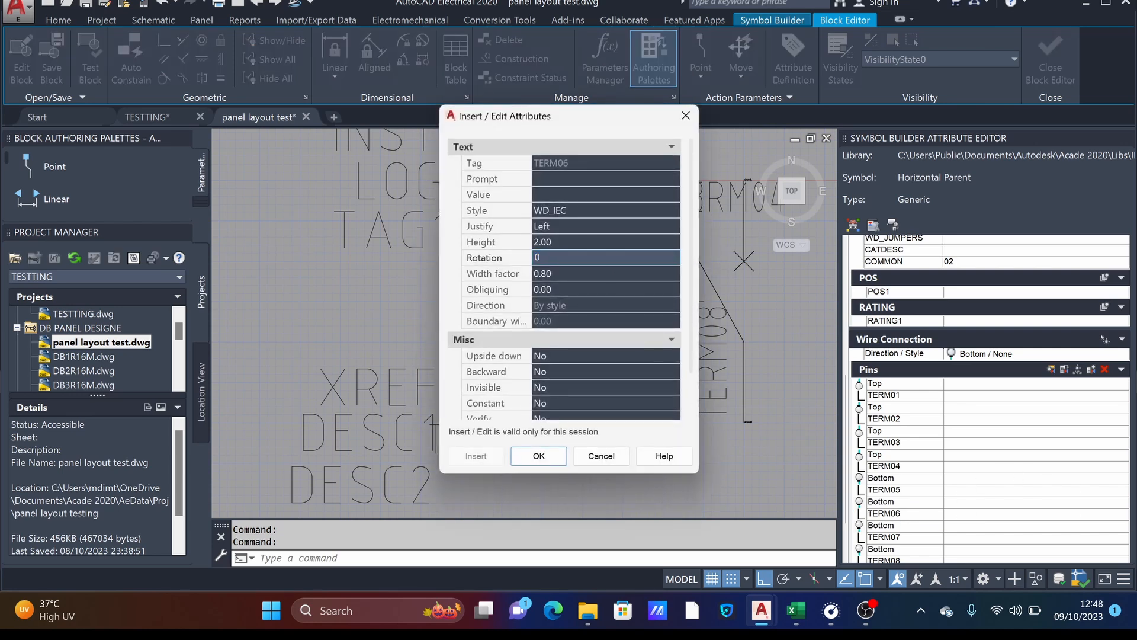
left_click(545, 225)
left_click(539, 225)
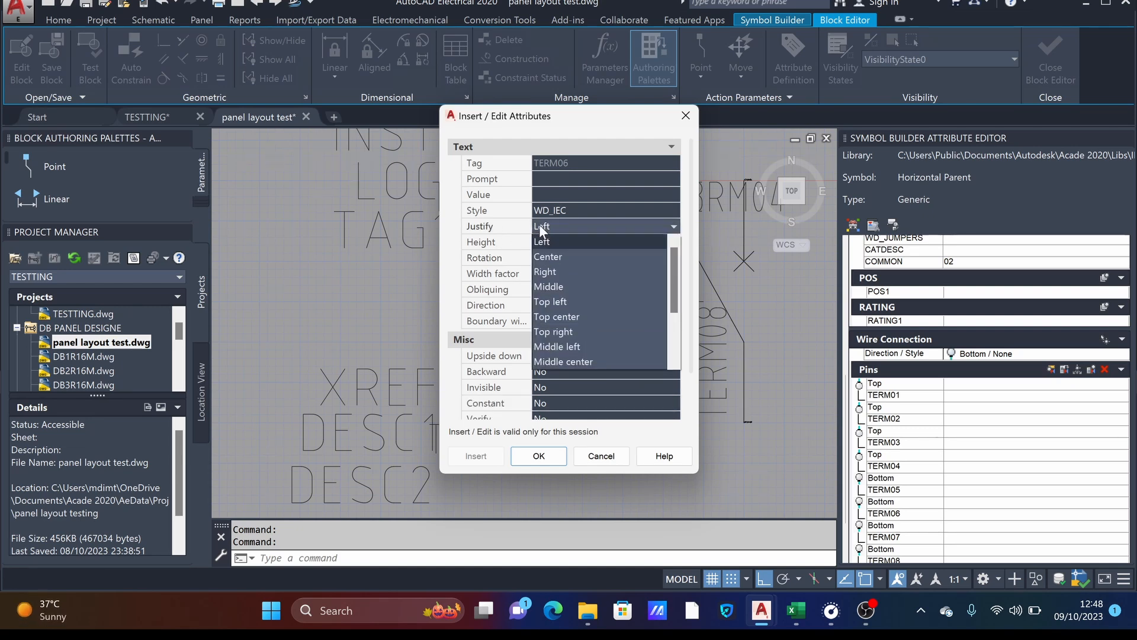
left_click(555, 315)
left_click(559, 453)
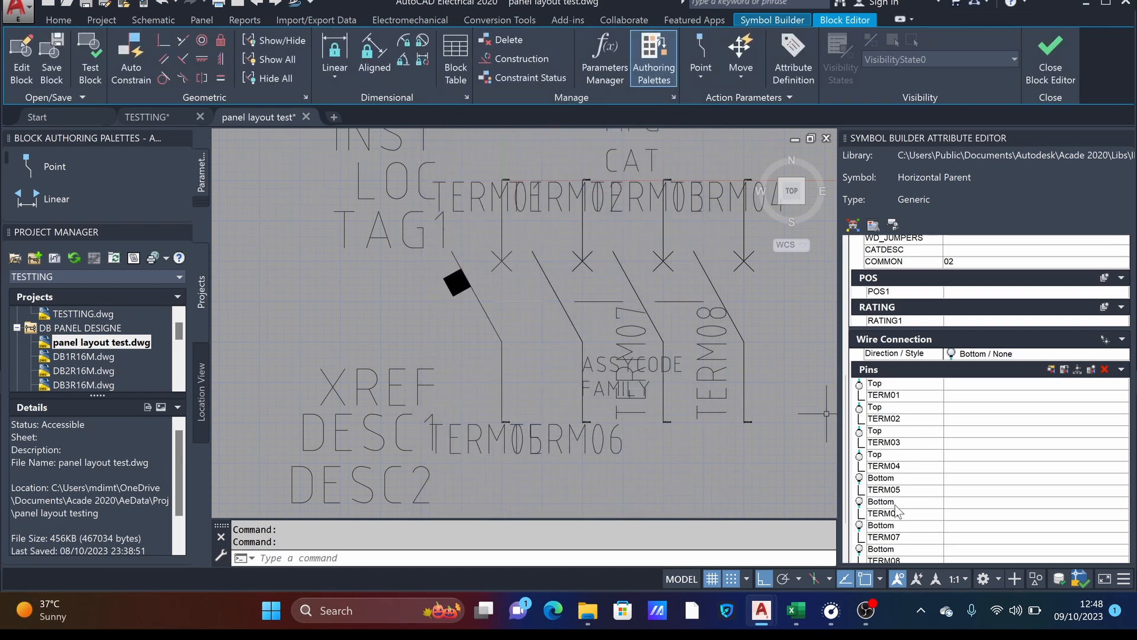
- Give the TERM07 pin attribute a rotation of 0 and Top center justification
double_click(890, 538)
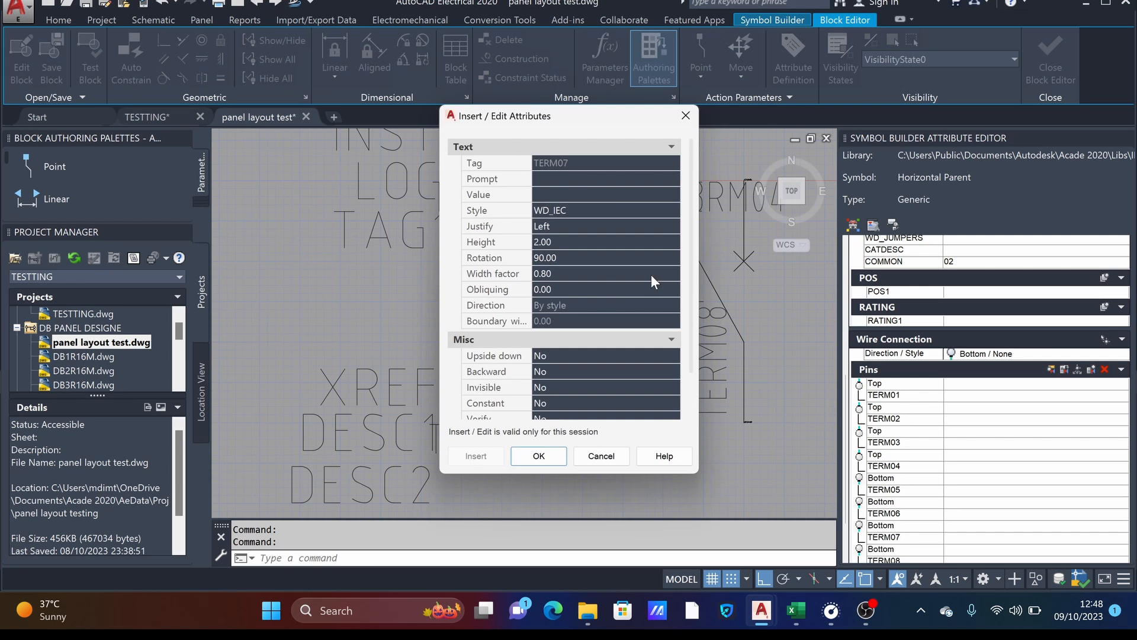
left_click(571, 258)
type("0")
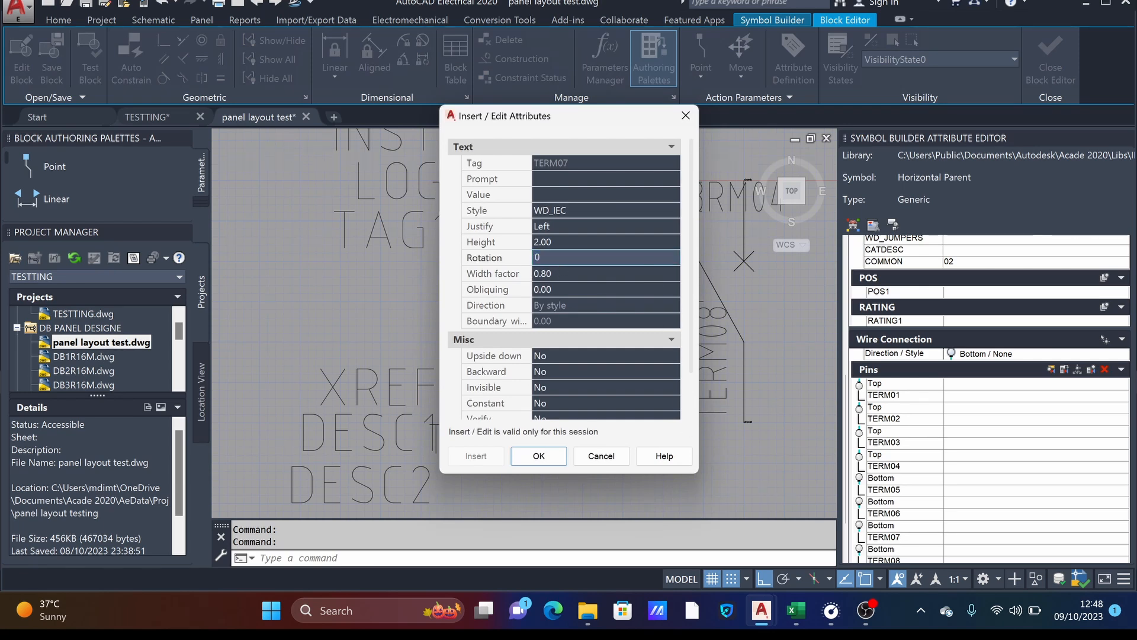
left_click(565, 225)
left_click(565, 225)
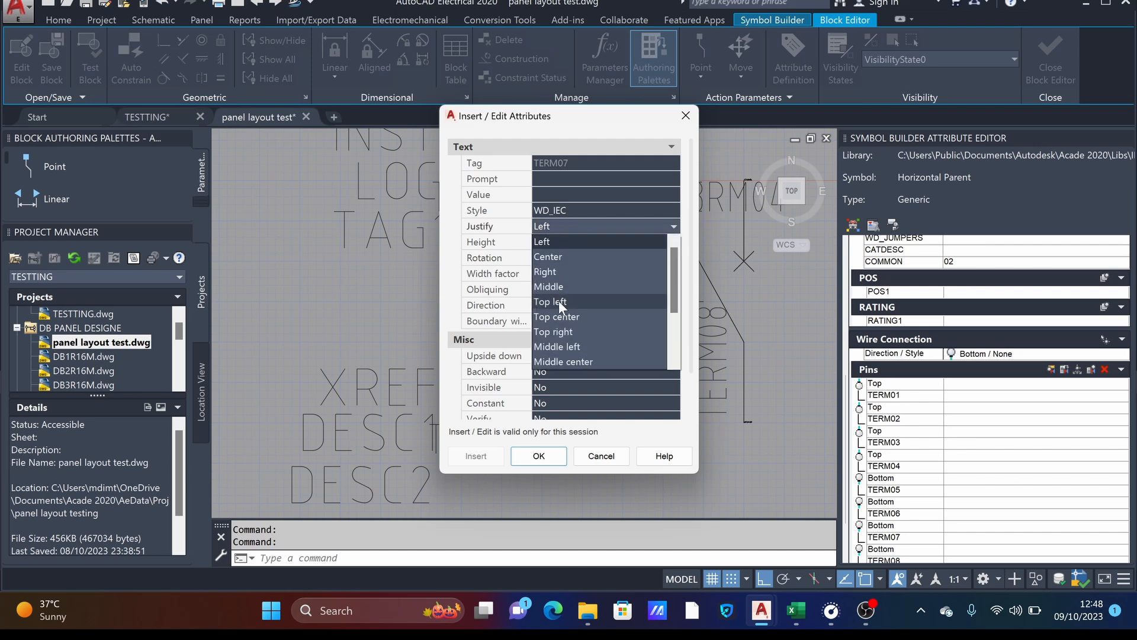
left_click(557, 317)
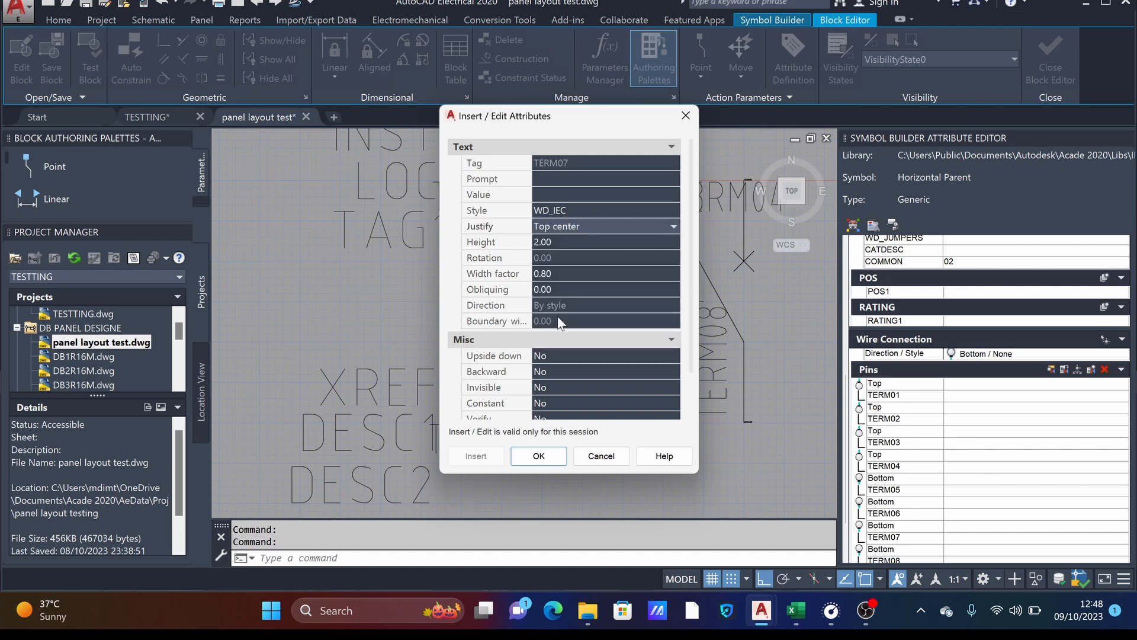
left_click(539, 456)
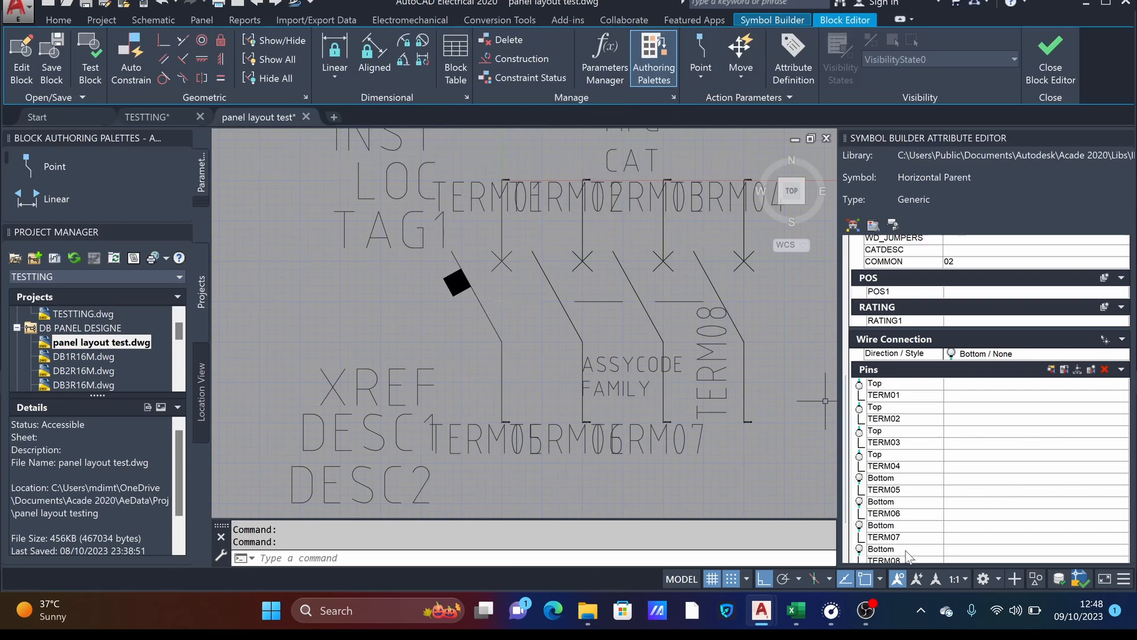
- Change the TERM08 pin attribute to rotation 0 with Top center justification
scroll(851, 533, "down", 3)
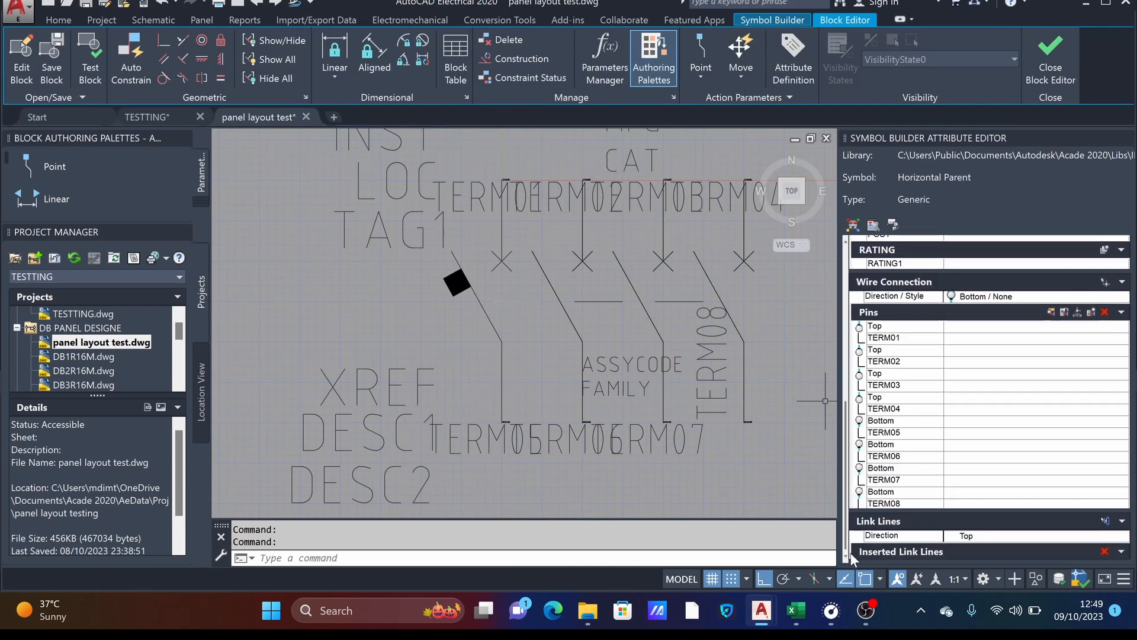
double_click(887, 502)
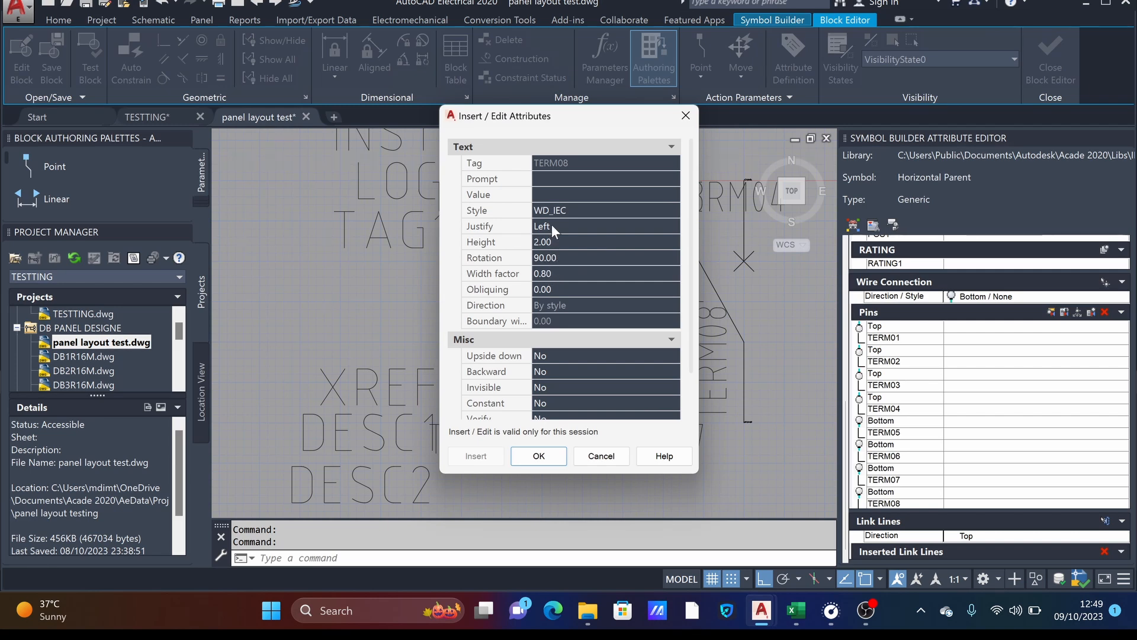
left_click(560, 255)
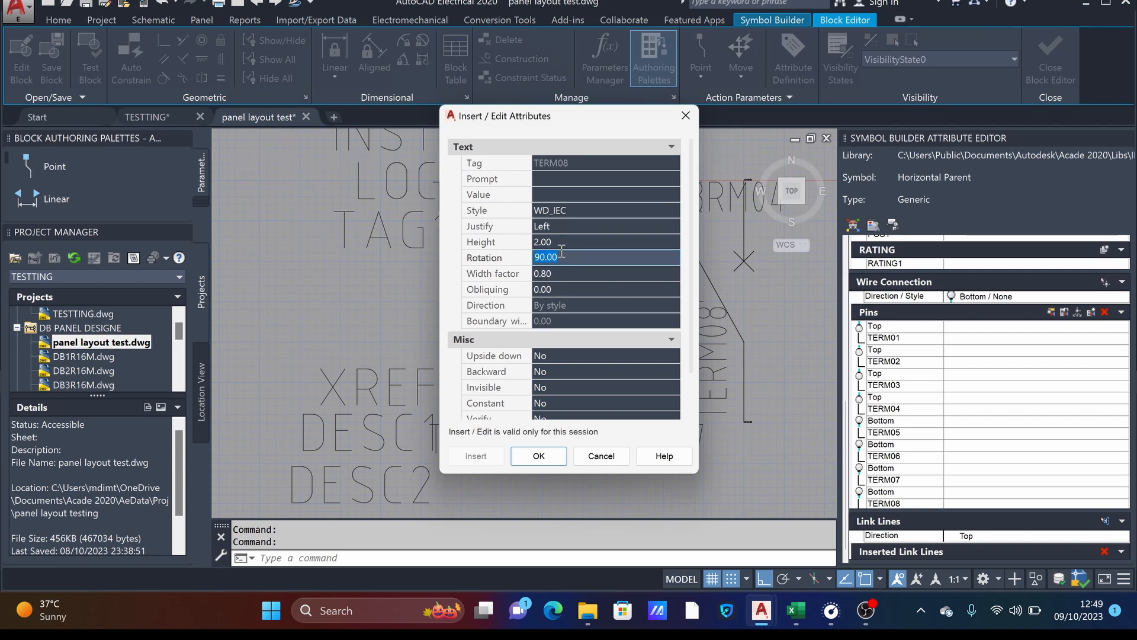
type("0")
left_click(551, 228)
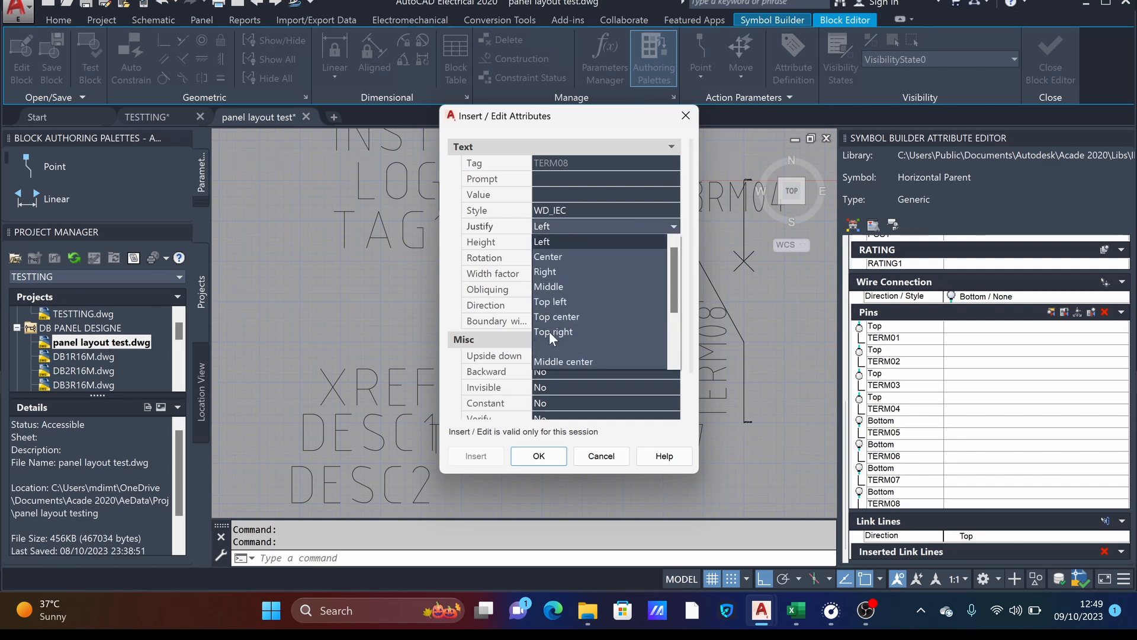
left_click(546, 316)
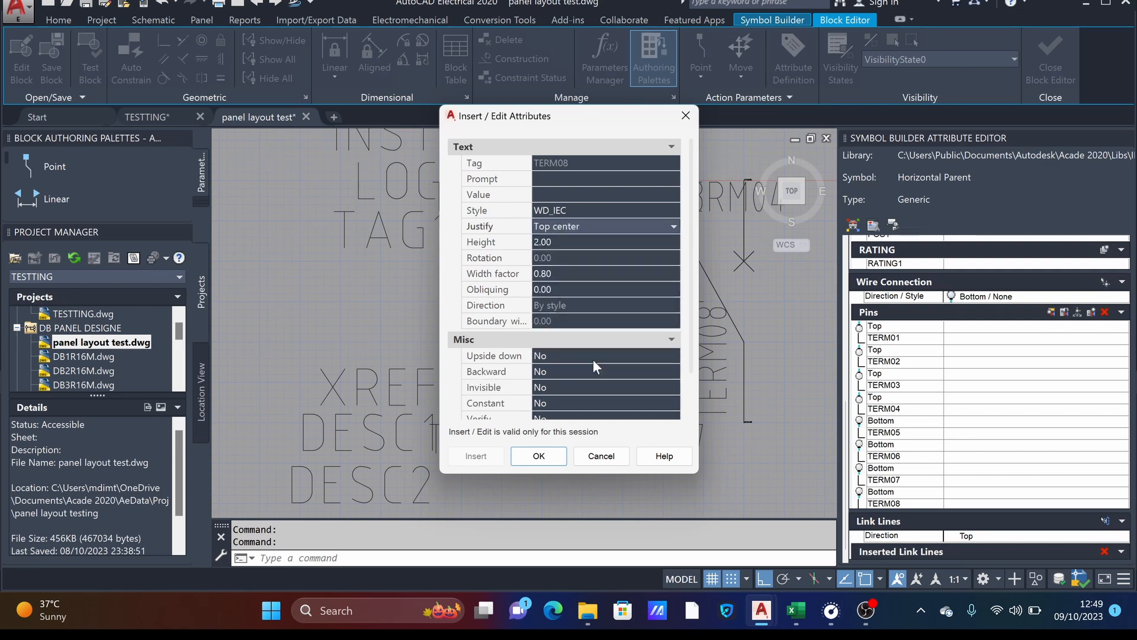
left_click(538, 456)
- Run a Symbol Audit on the breaker symbol and review its required, optional and pin attributes
scroll(509, 354, "down", 5)
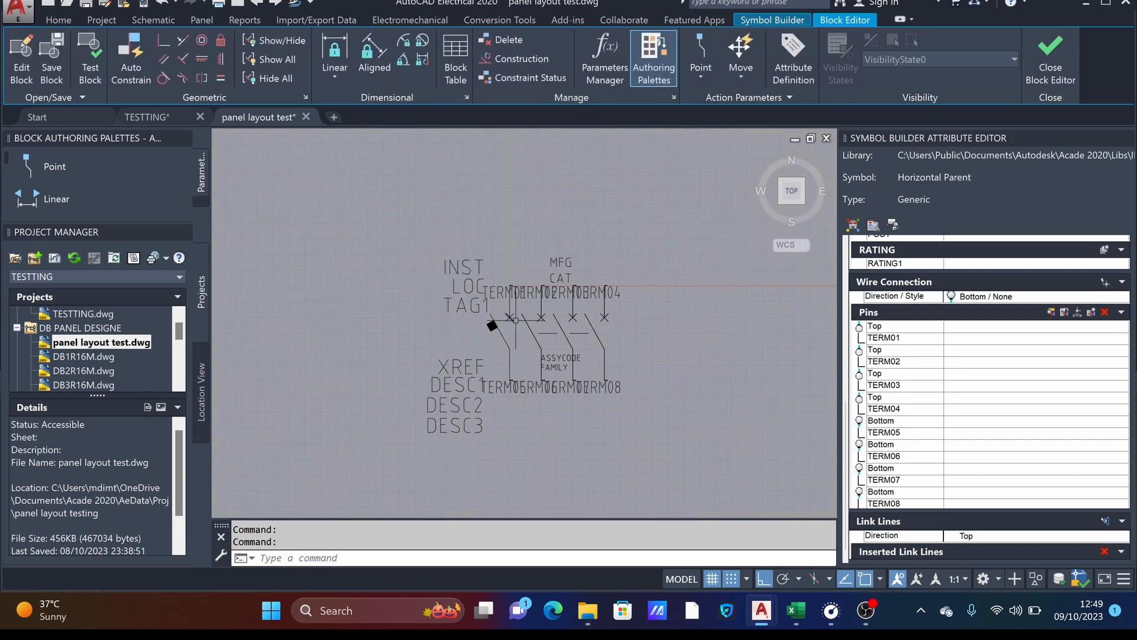
scroll(522, 326, "up", 2)
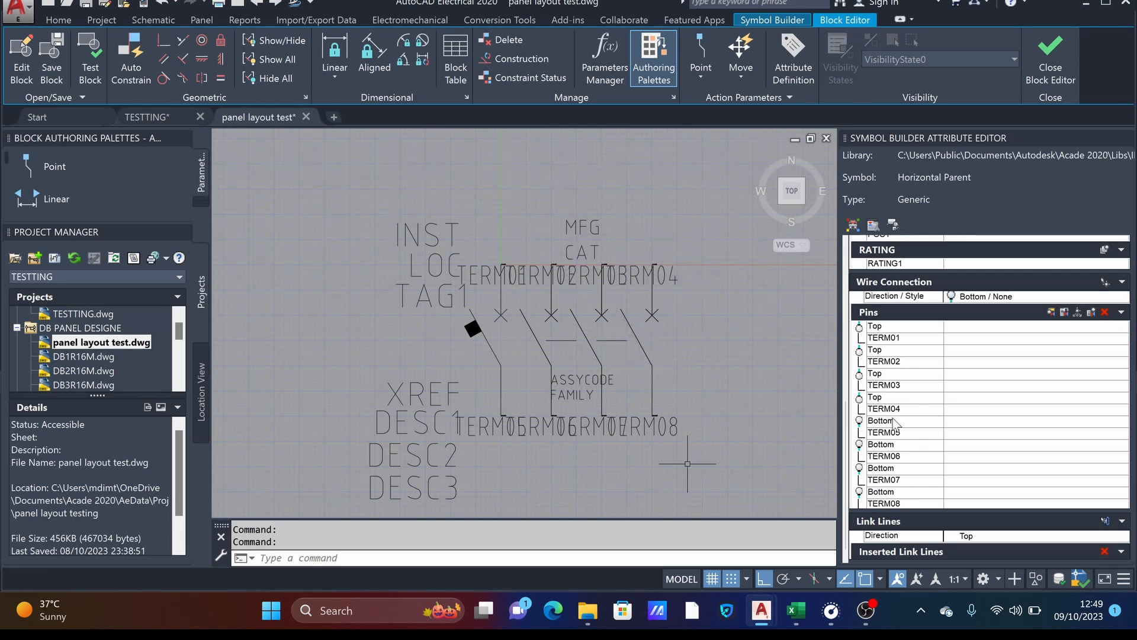
left_click(761, 24)
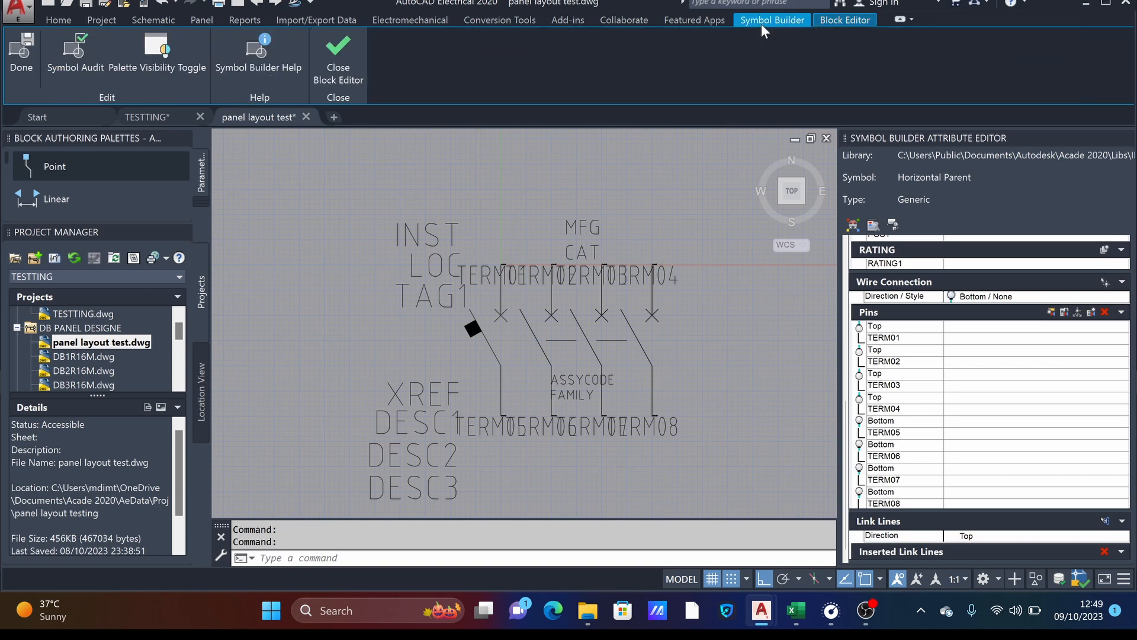
left_click(55, 52)
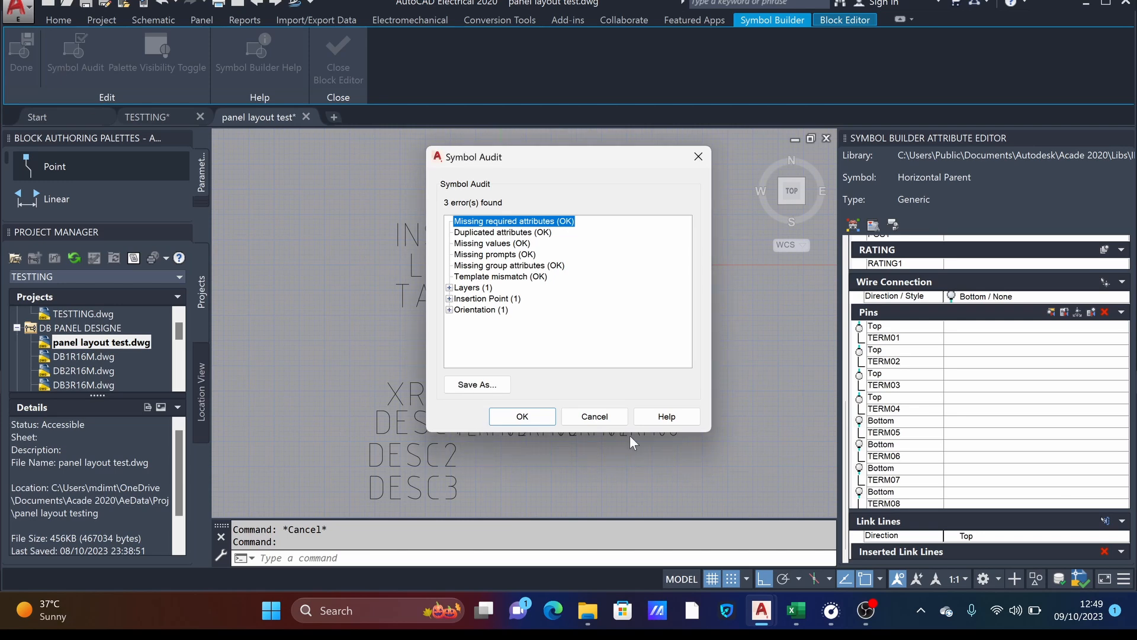
left_click(587, 415)
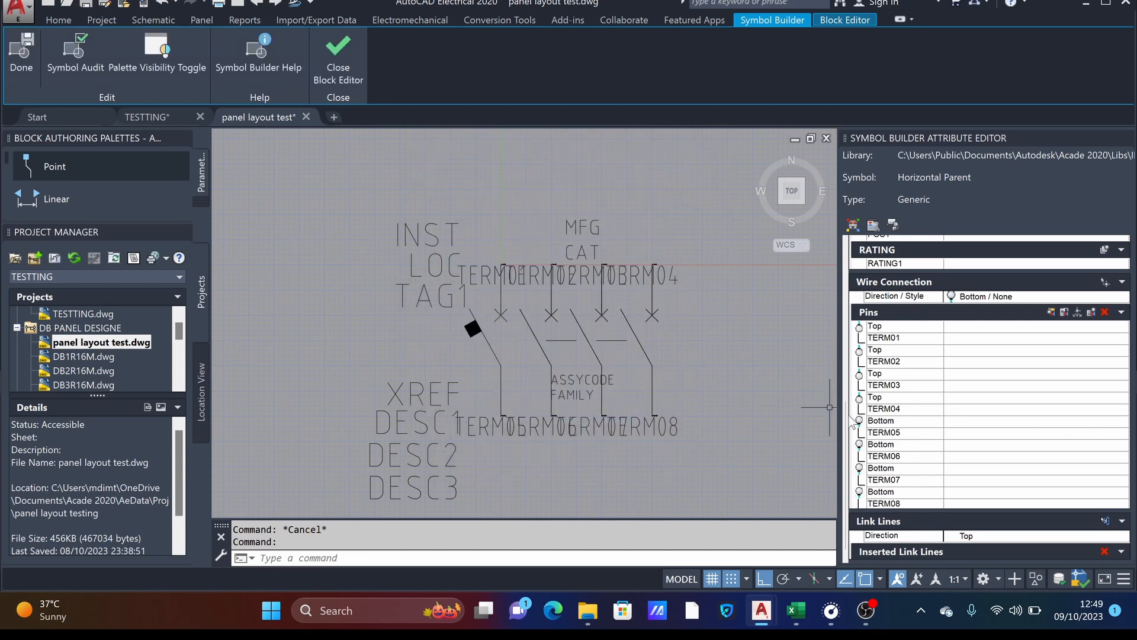
left_click_drag(848, 432, 854, 251)
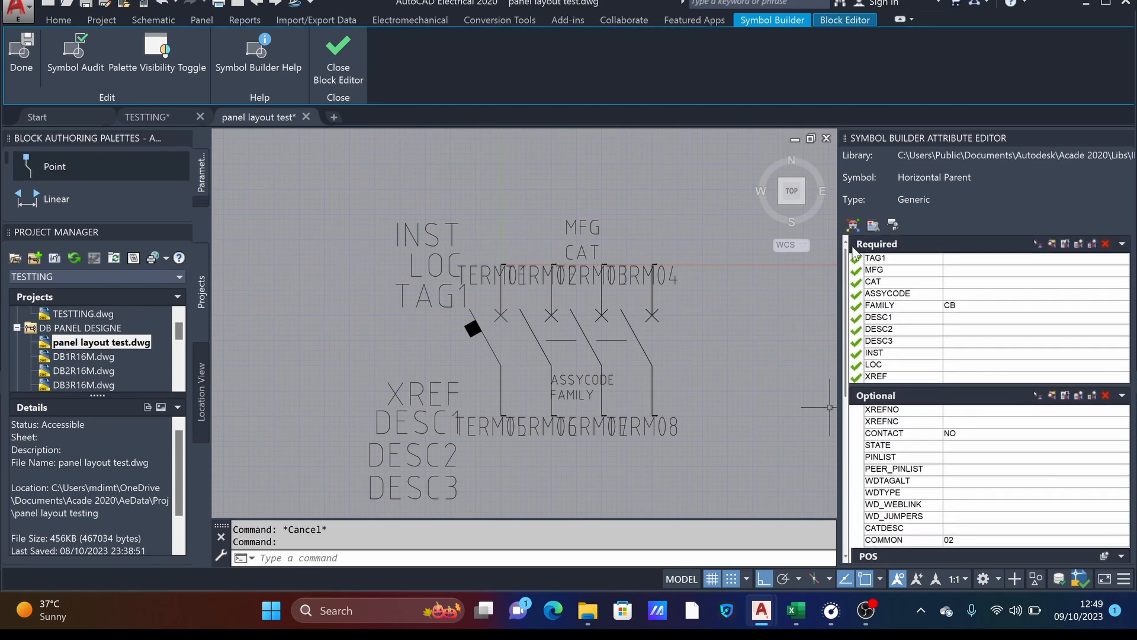
scroll(853, 252, "down", 10)
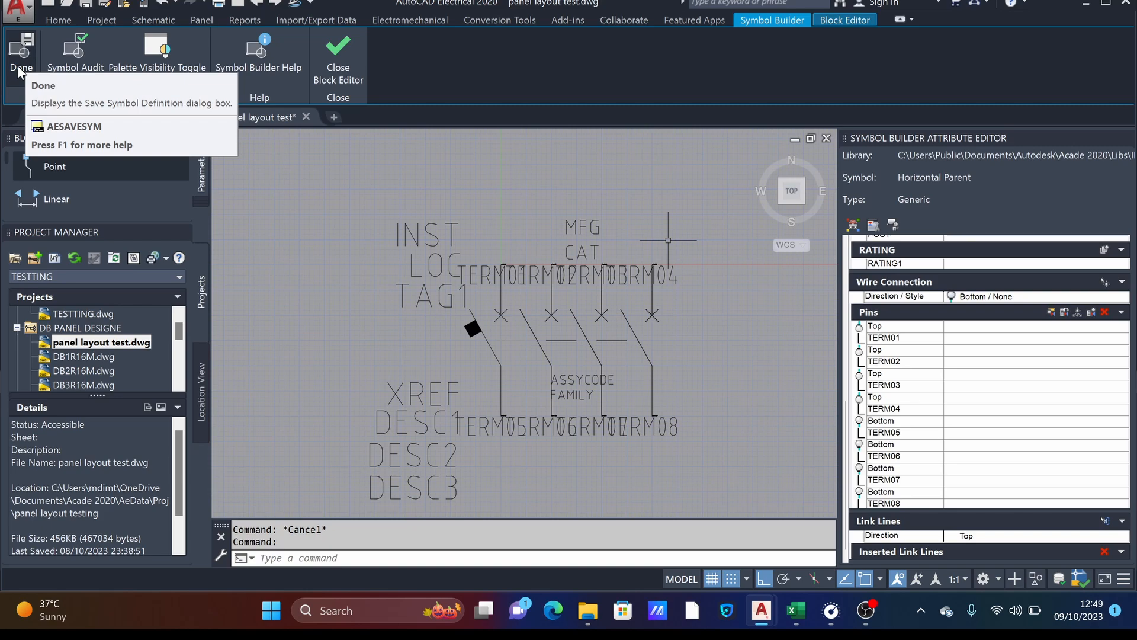
- Save the finished symbol as Wblock HDV1_012 with an icon image, close the block editor and choose to insert the symbol
left_click(18, 69)
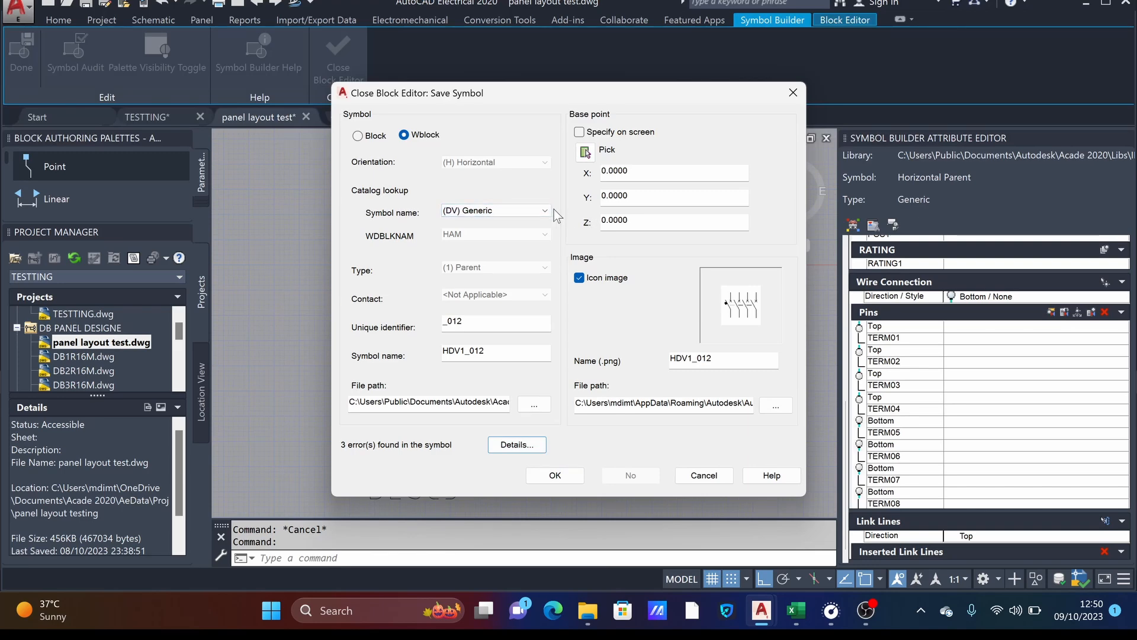
left_click(556, 474)
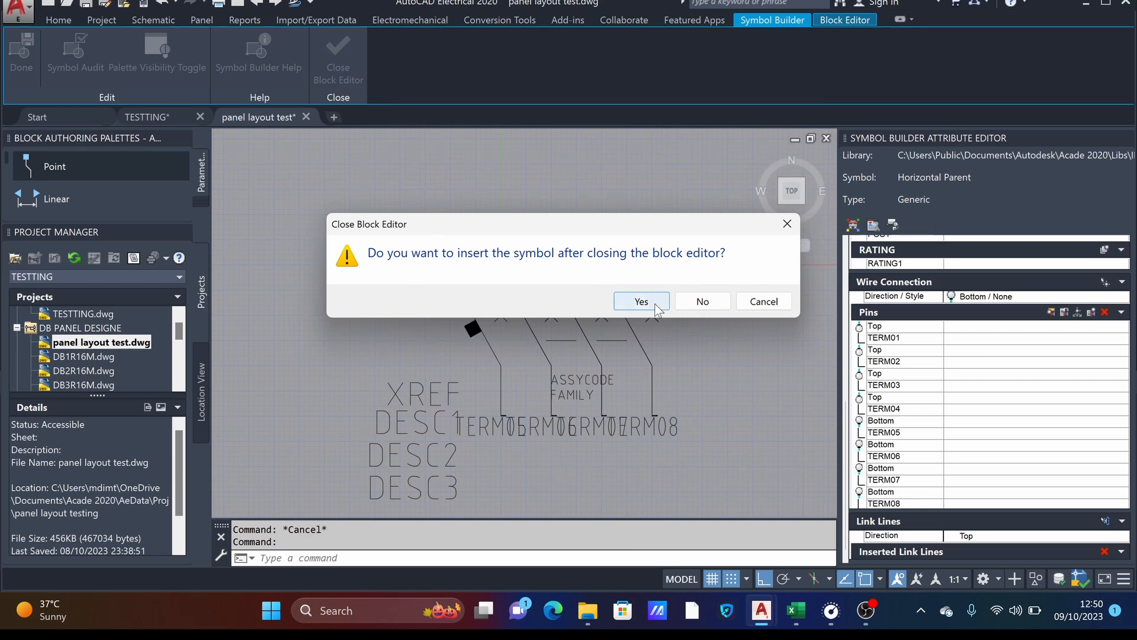
left_click(655, 304)
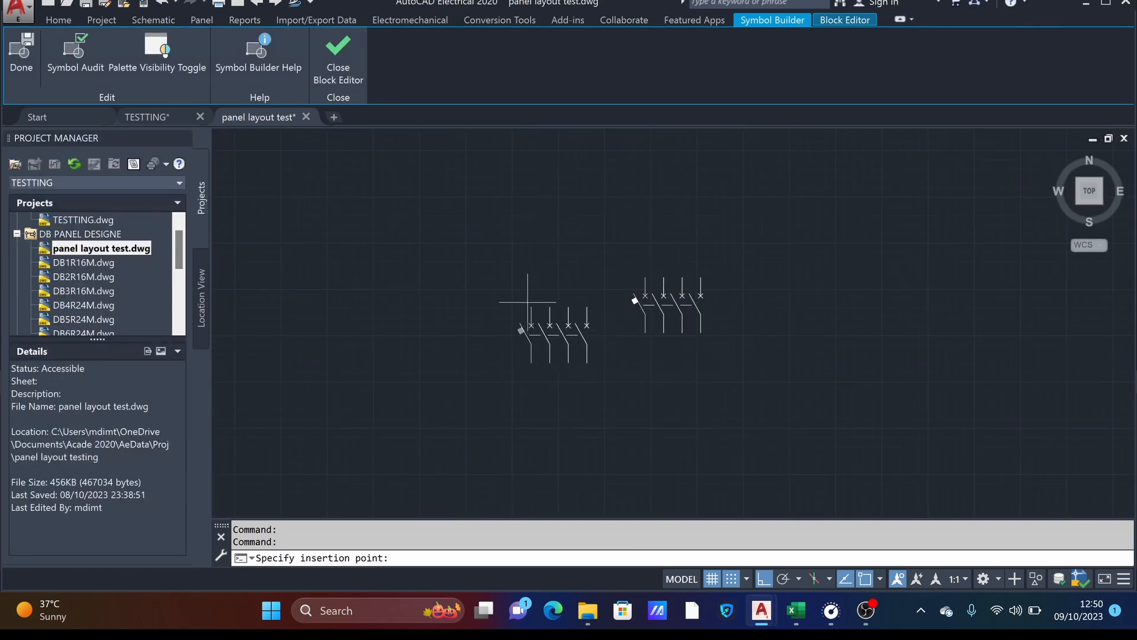
- Place the new breaker symbol in the drawing, in the empty area to the right of the original four-pole breaker
scroll(529, 295, "down", 4)
middle_click_drag(549, 298, 623, 309)
scroll(574, 298, "down", 6)
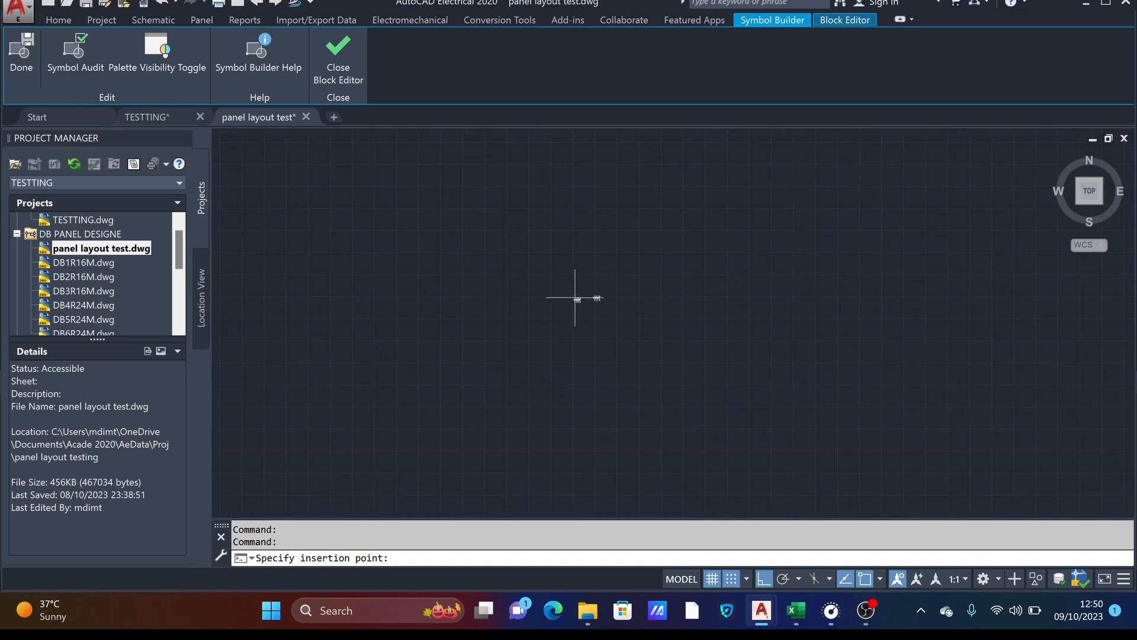
scroll(575, 303, "down", 4)
scroll(567, 310, "up", 7)
middle_click_drag(629, 326, 557, 350)
scroll(604, 299, "up", 5)
middle_click_drag(594, 296, 556, 384)
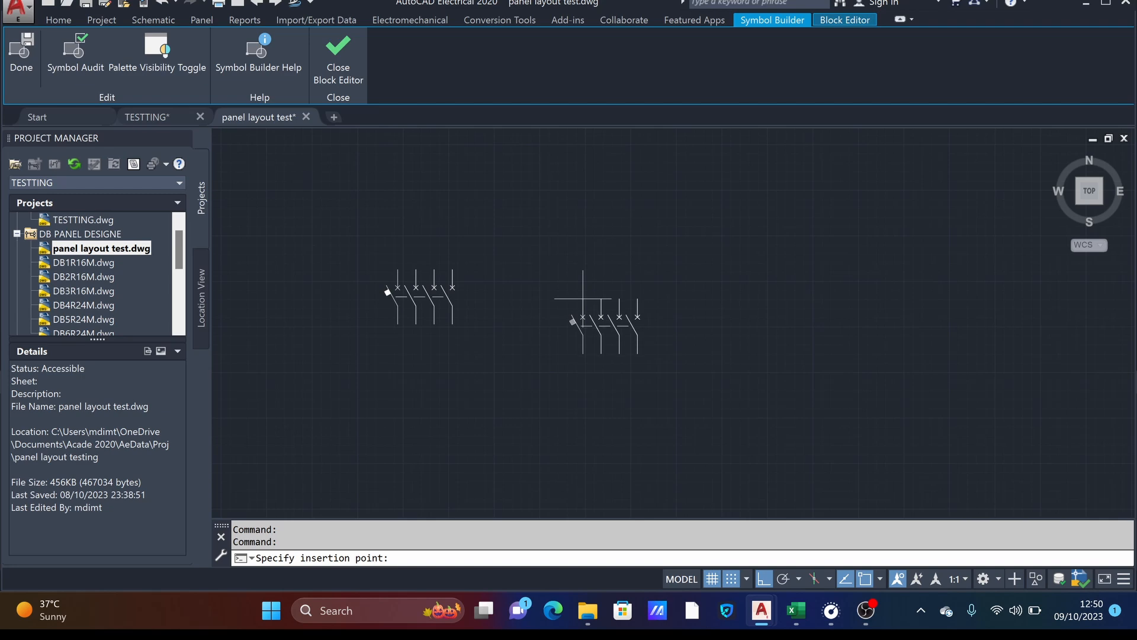
scroll(587, 301, "down", 4)
scroll(598, 303, "up", 4)
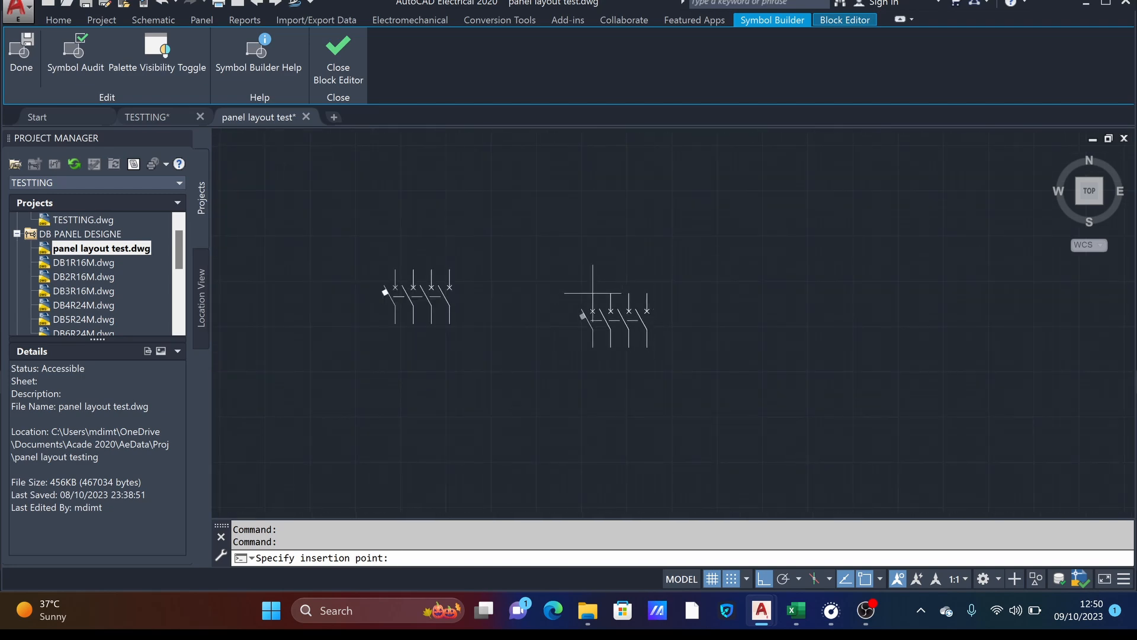
left_click(596, 297)
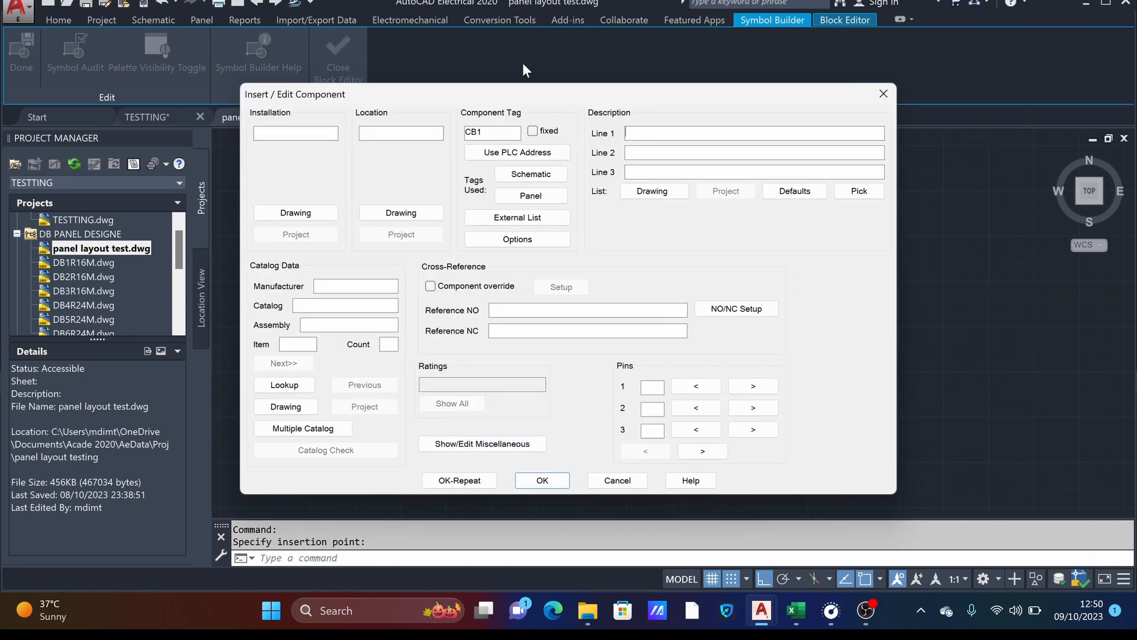
- Enter 11, 22 and 33 as the three description lines of component CB1
left_click(639, 137)
type("11")
left_click(639, 153)
type("22")
left_click(641, 171)
type("33")
type("A")
type("B")
- Assign the letters A through H to pins 1 to 8 and finish inserting the component
left_click(702, 451)
left_click(703, 451)
left_click(703, 450)
type("F")
left_click(710, 452)
type("G")
left_click(702, 450)
type("H")
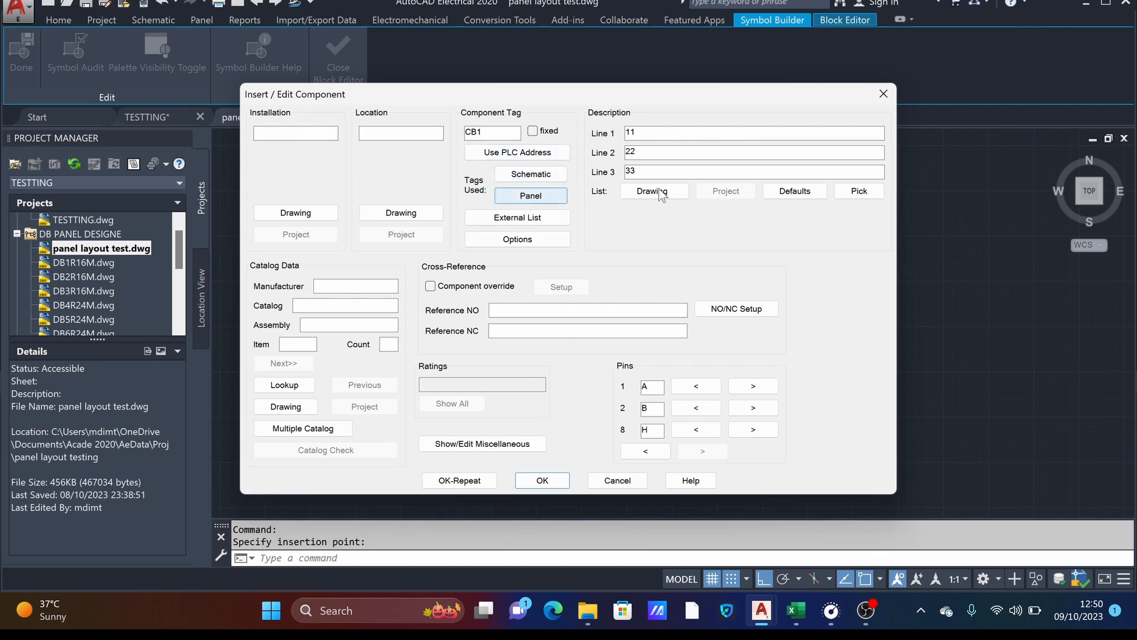
left_click(553, 487)
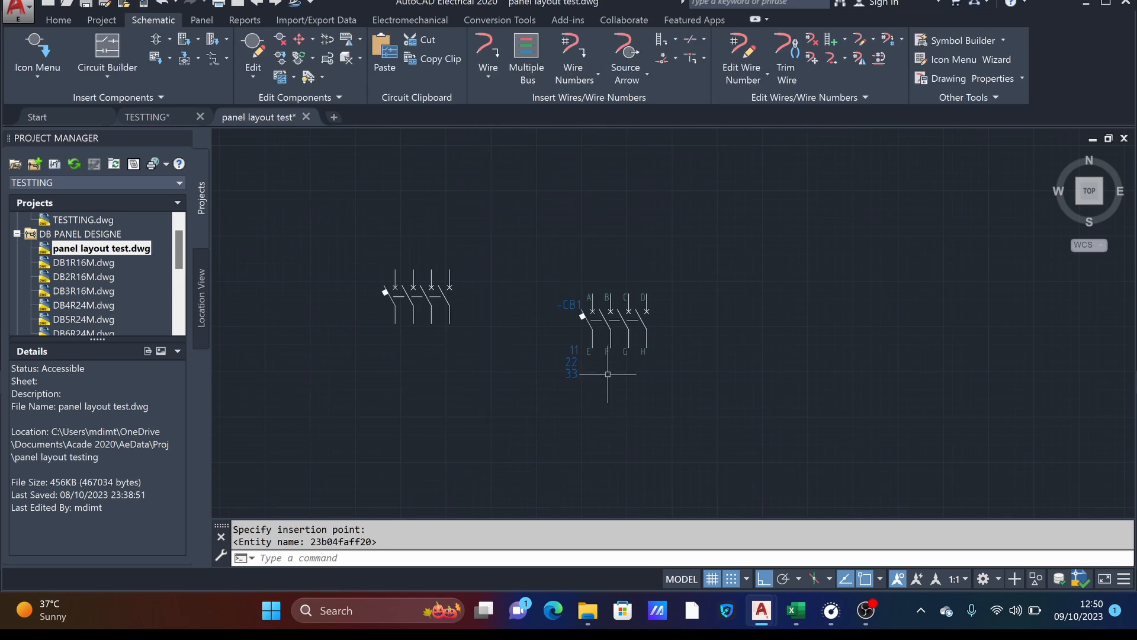
scroll(591, 313, "up", 4)
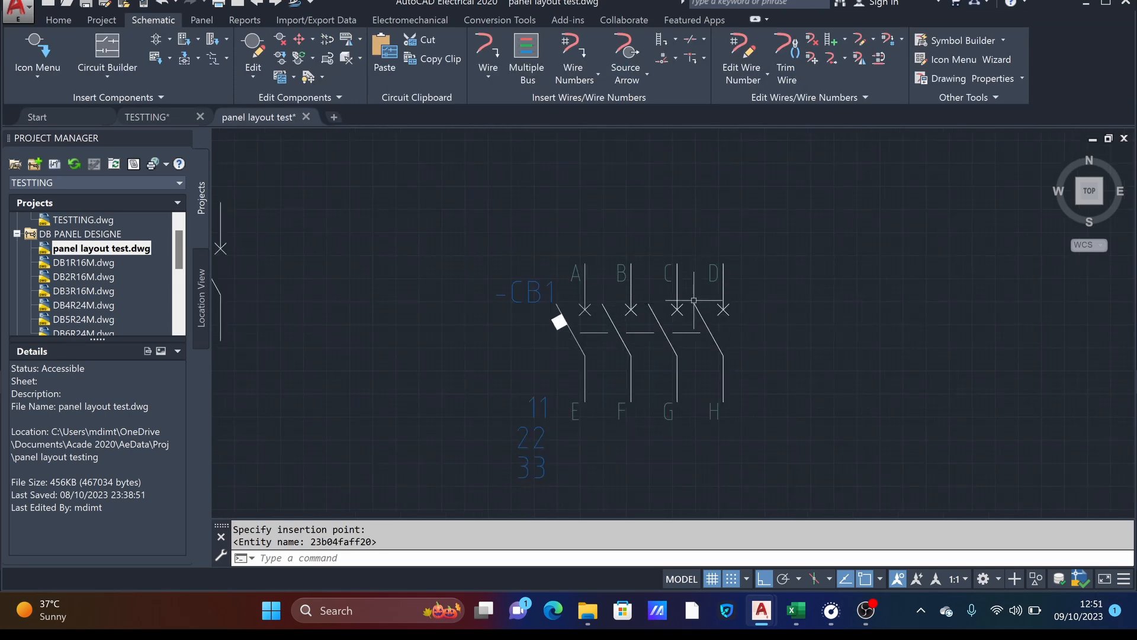
mouse_move(642, 302)
middle_mouse_down()
mouse_move(769, 247)
mouse_move(675, 277)
middle_mouse_up()
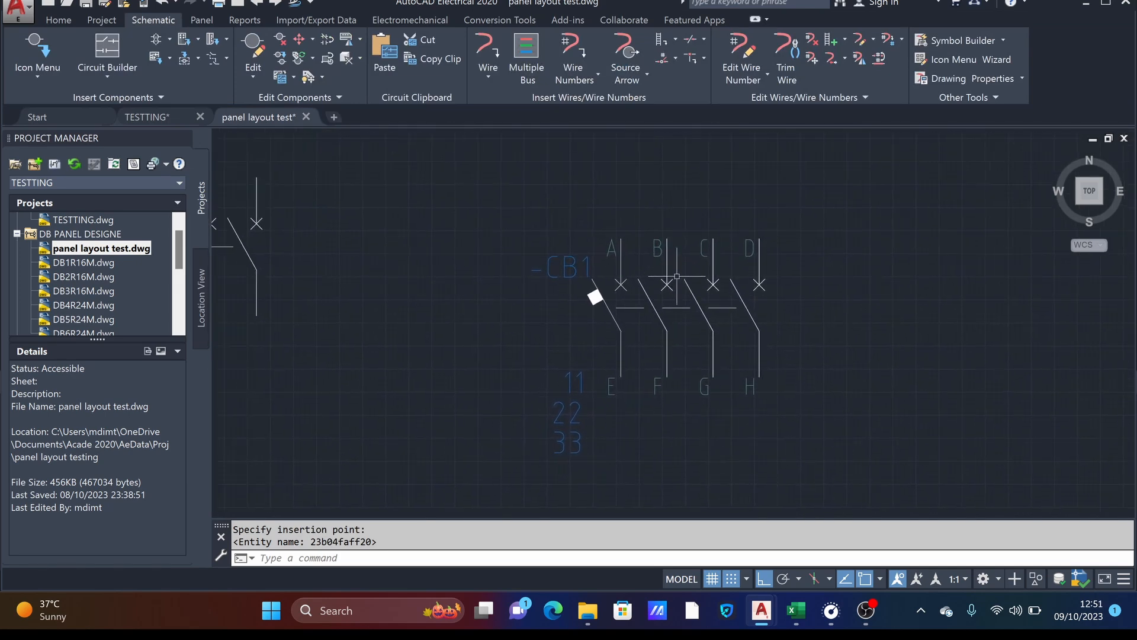
scroll(601, 262, "up", 2)
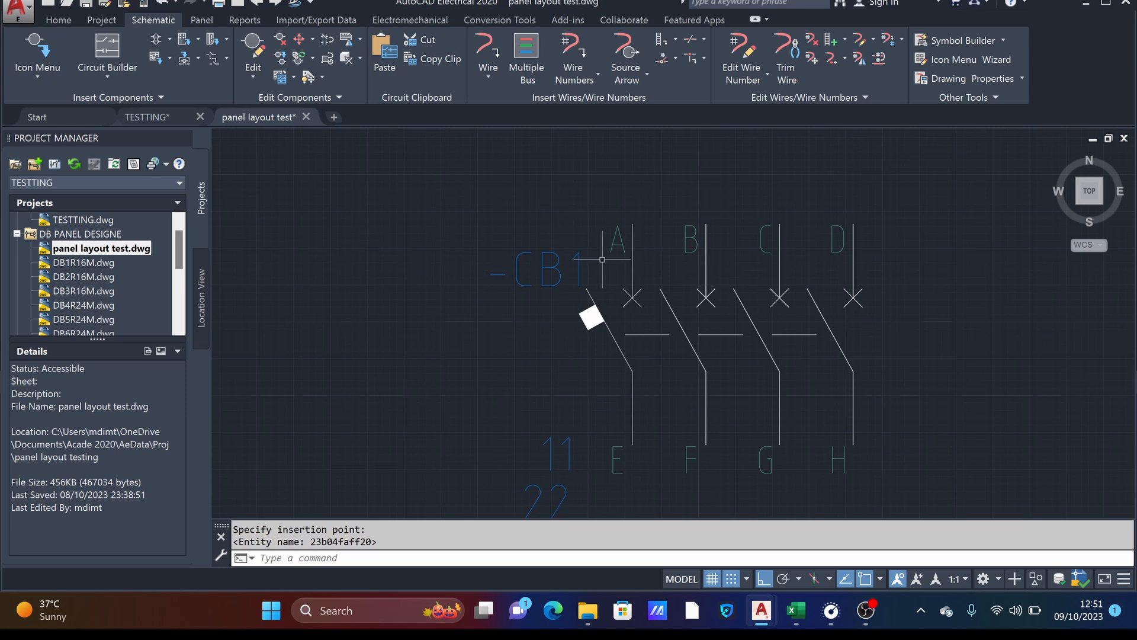
scroll(603, 260, "down", 2)
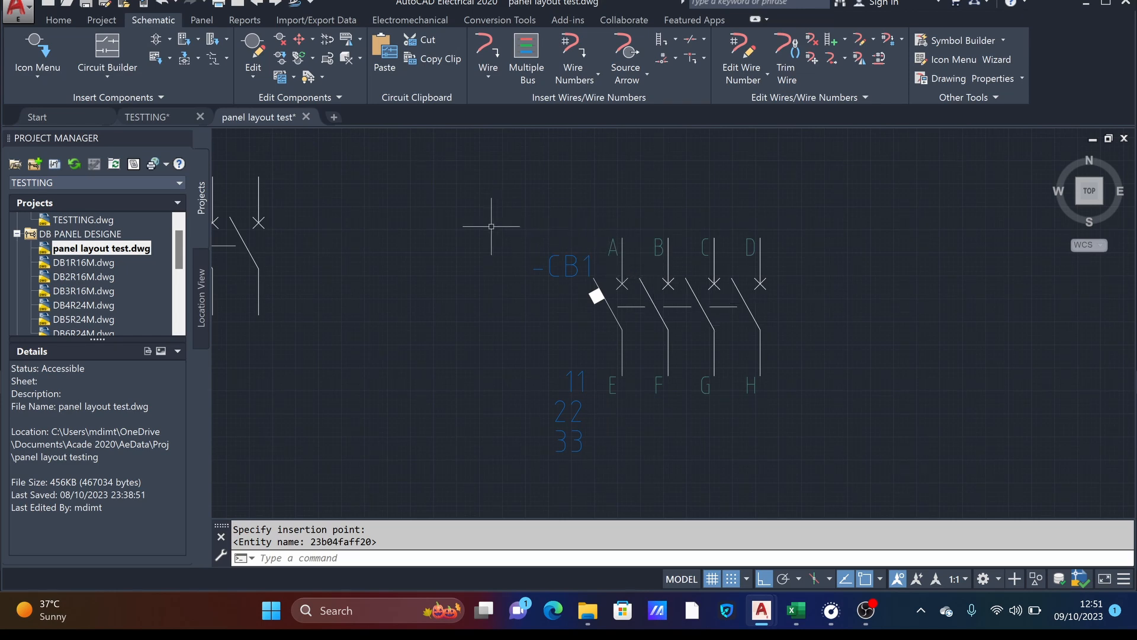
- Open ACE_IEC_MENU.DAT in the Icon Menu Wizard and start a new component icon, taking its image from the inserted CB1 breaker
left_click(979, 61)
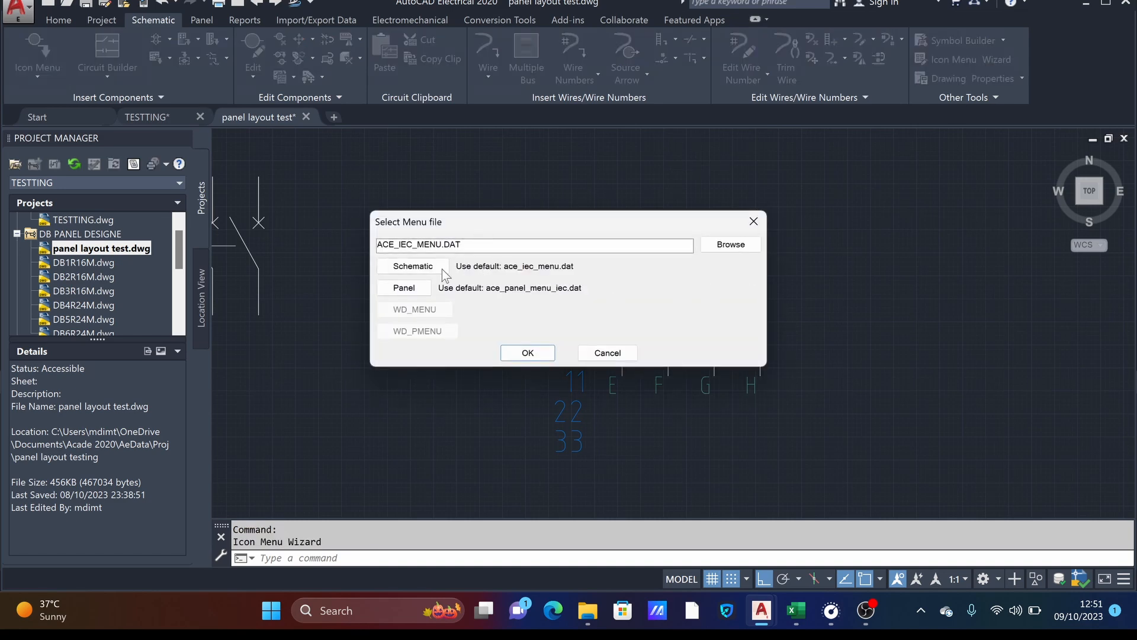
left_click(527, 353)
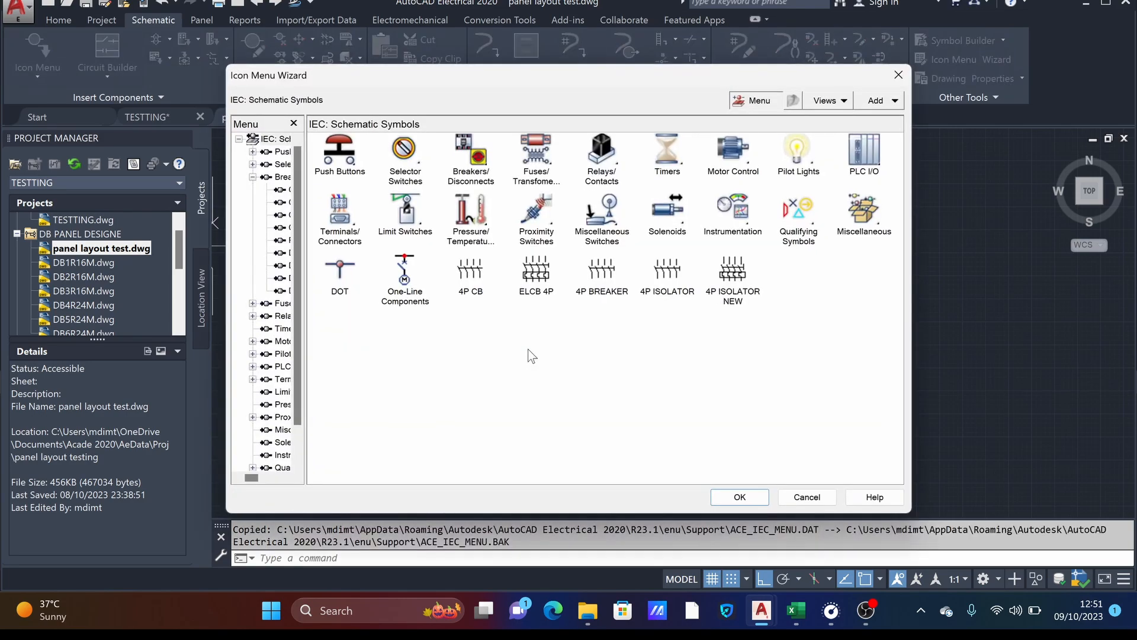
left_click(886, 107)
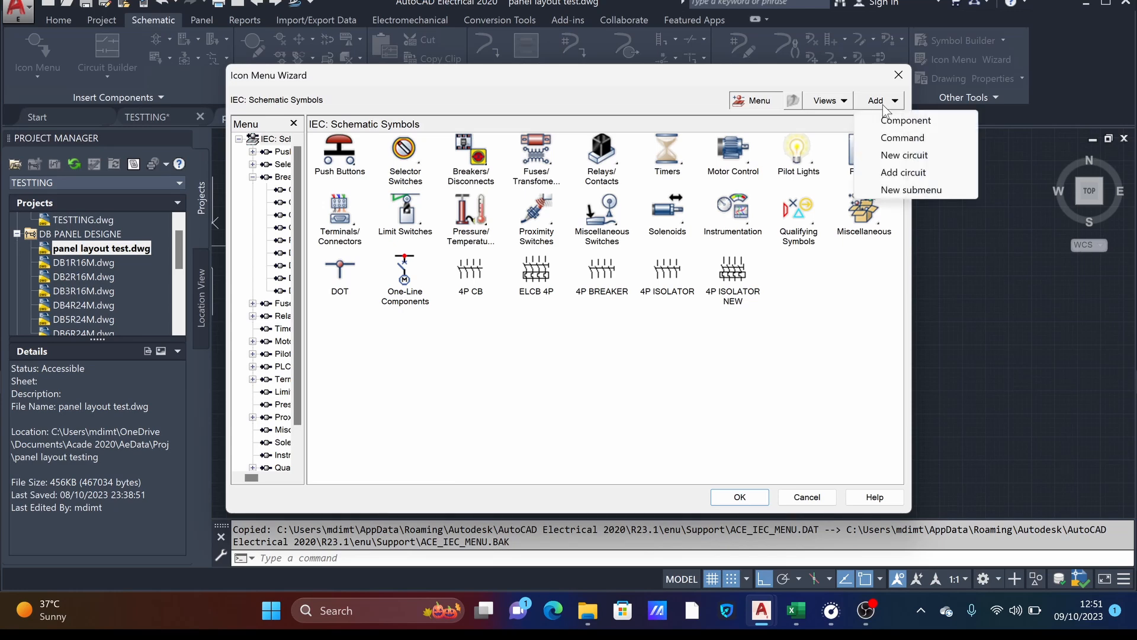
left_click(902, 121)
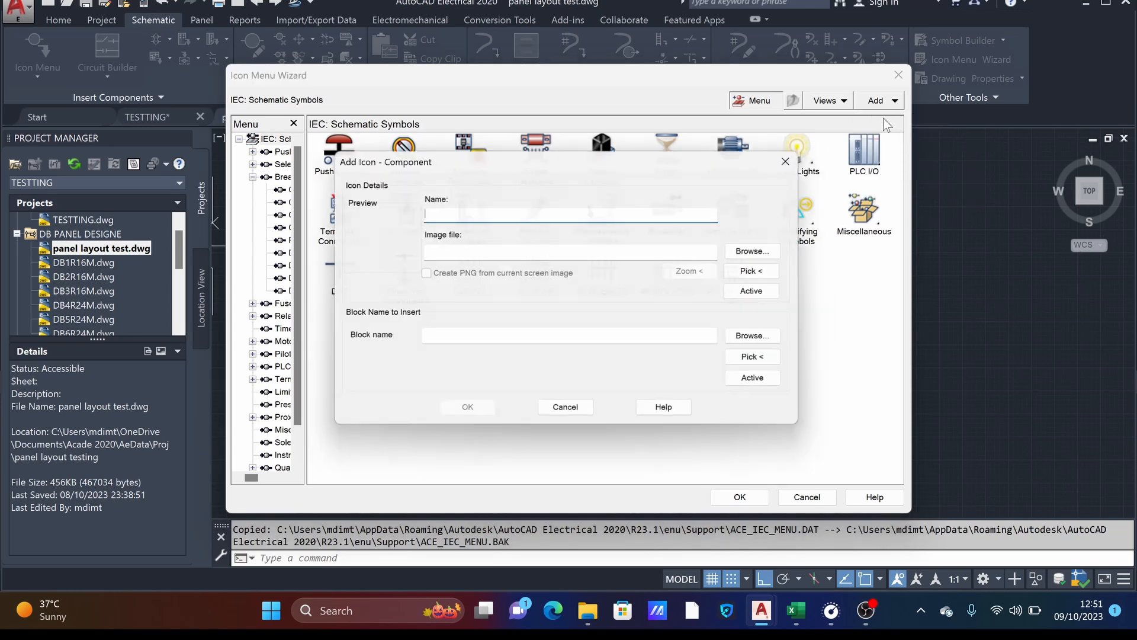
left_click(764, 272)
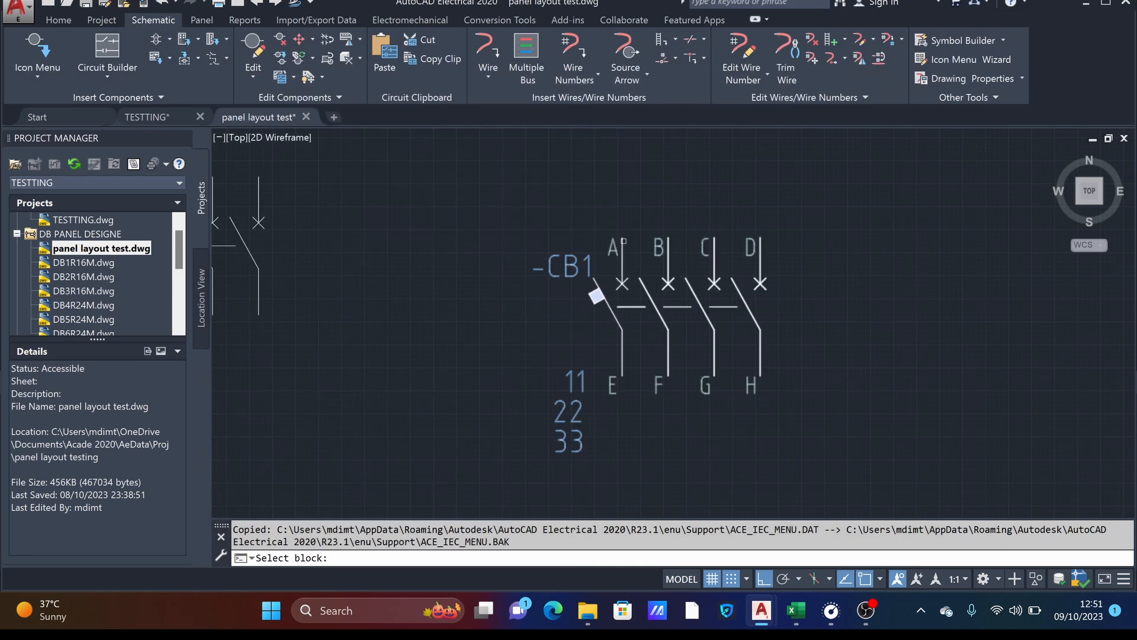
left_click(596, 295)
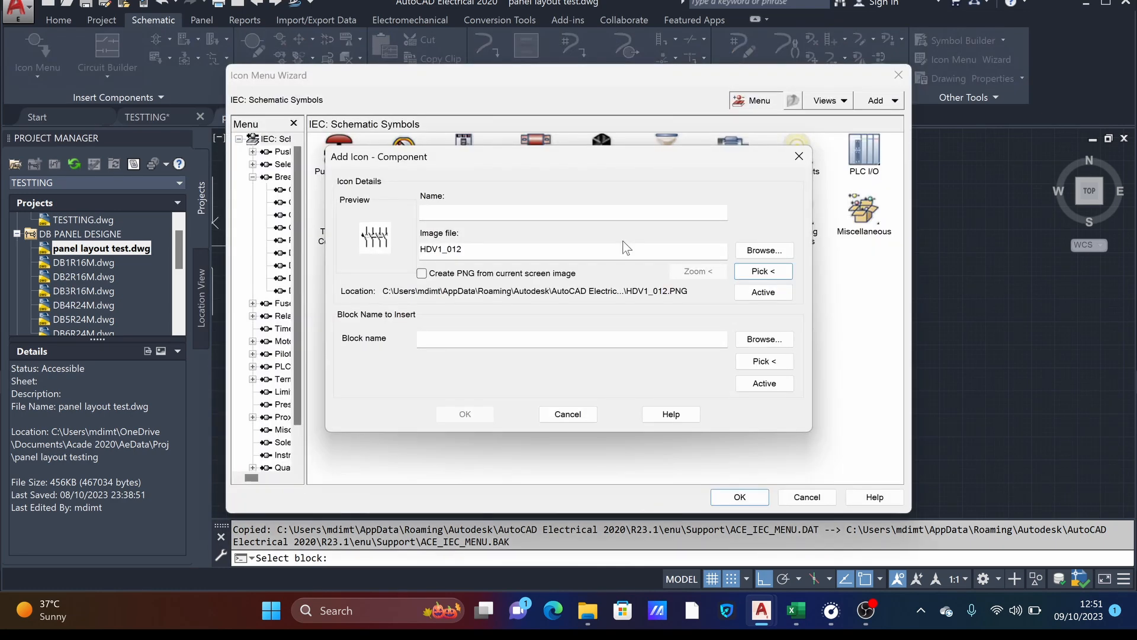
- Name the icon 4P C-BREAKER, take its block to insert from the CB1 breaker in the drawing, and add it to the menu
left_click(458, 212)
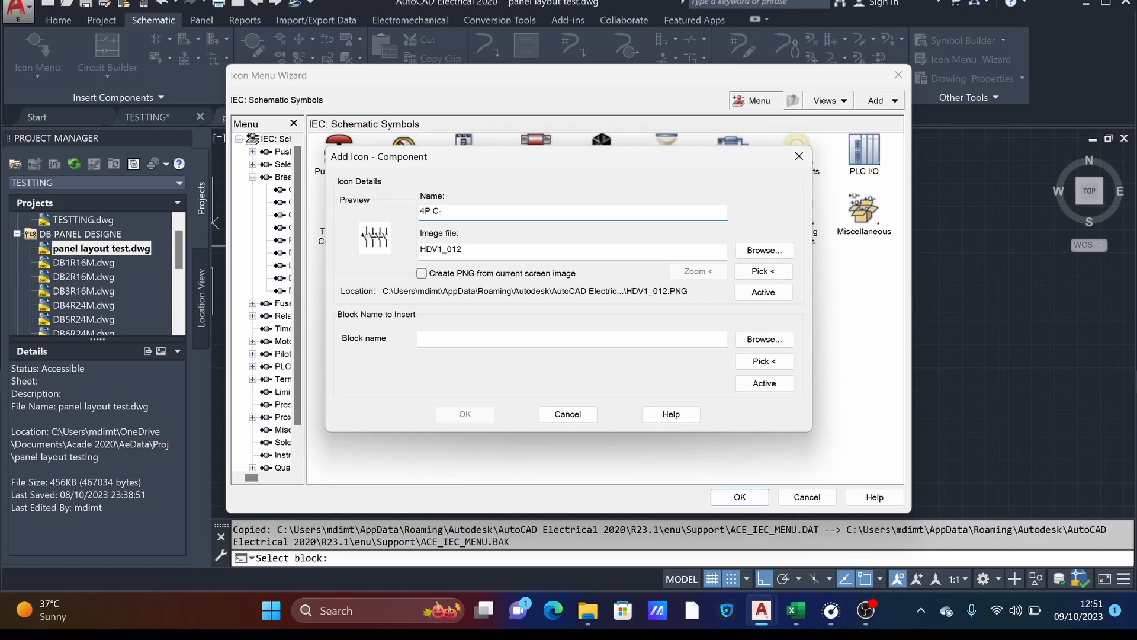
type("BREAKER")
left_click(764, 361)
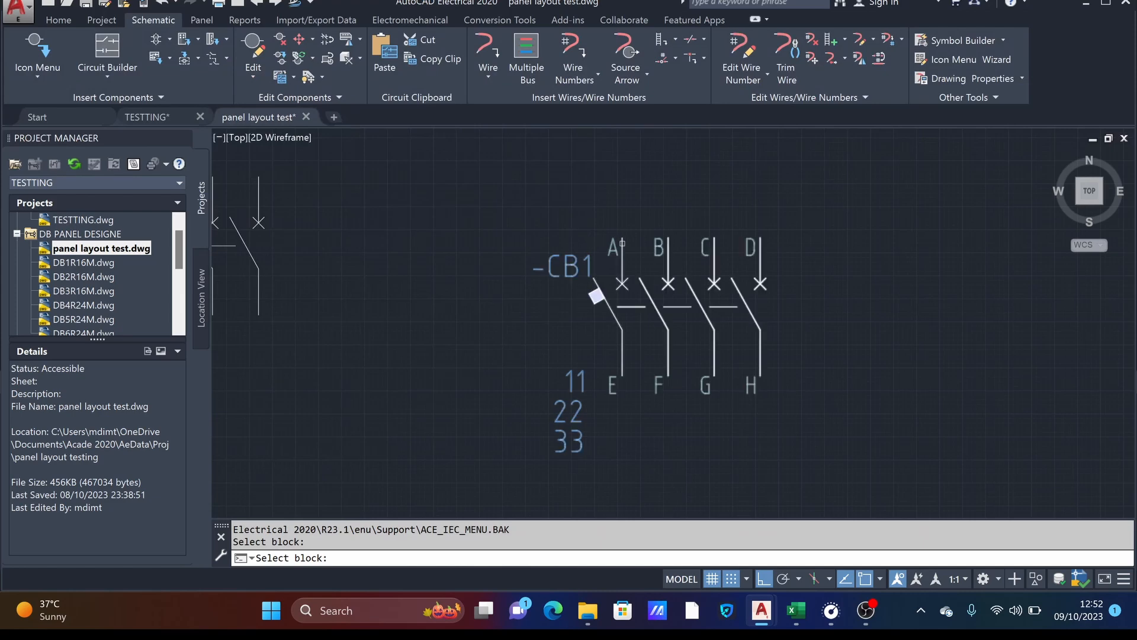
left_click(596, 295)
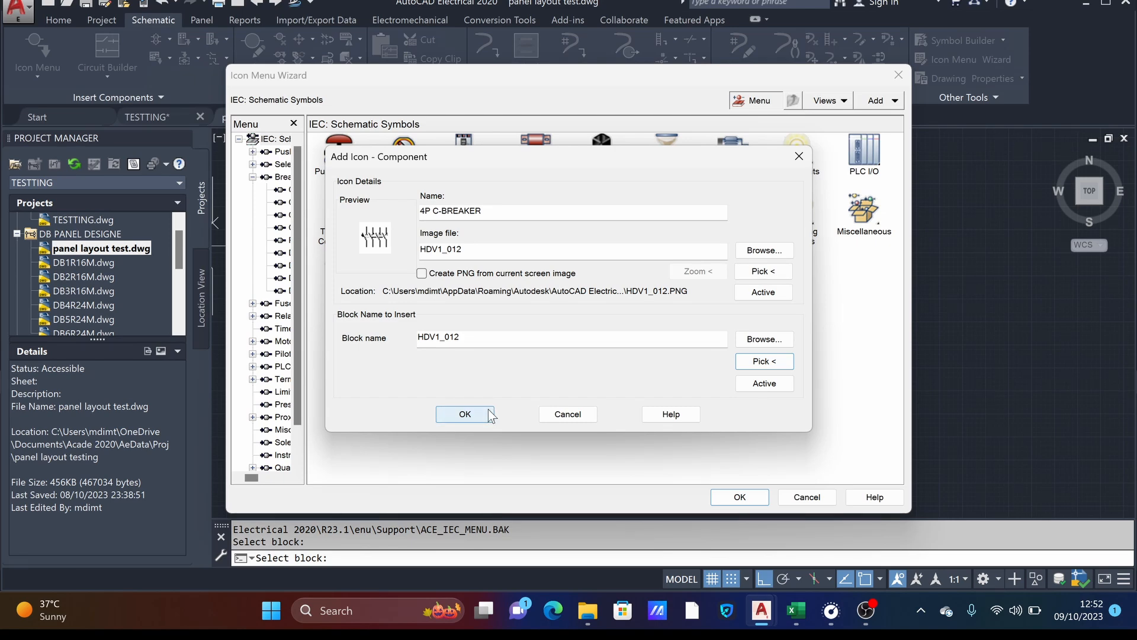
left_click(465, 414)
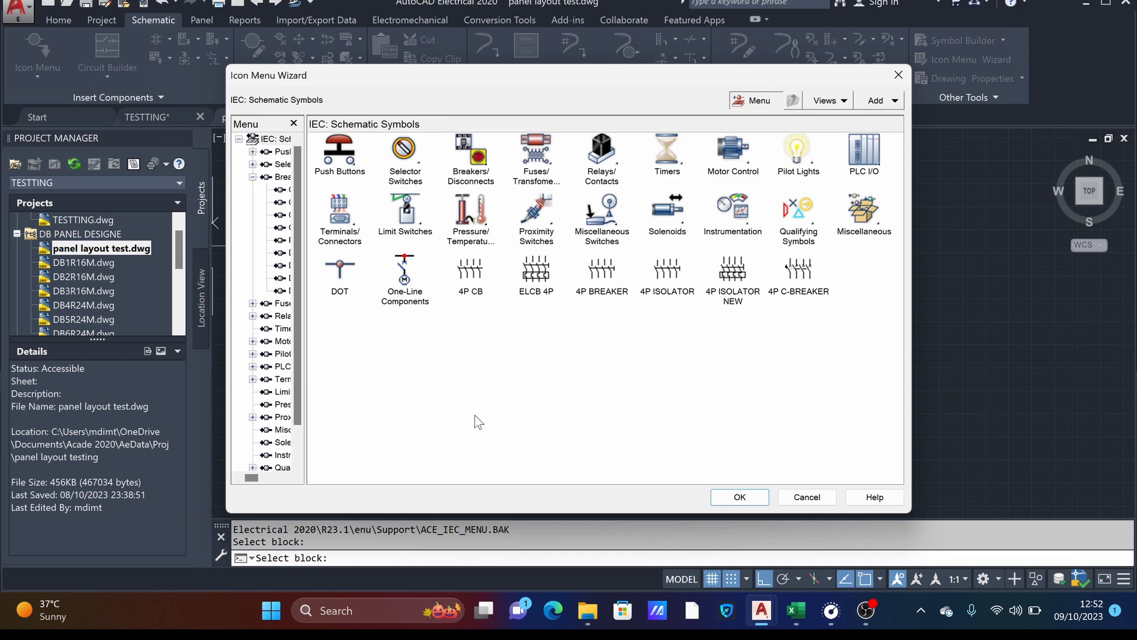